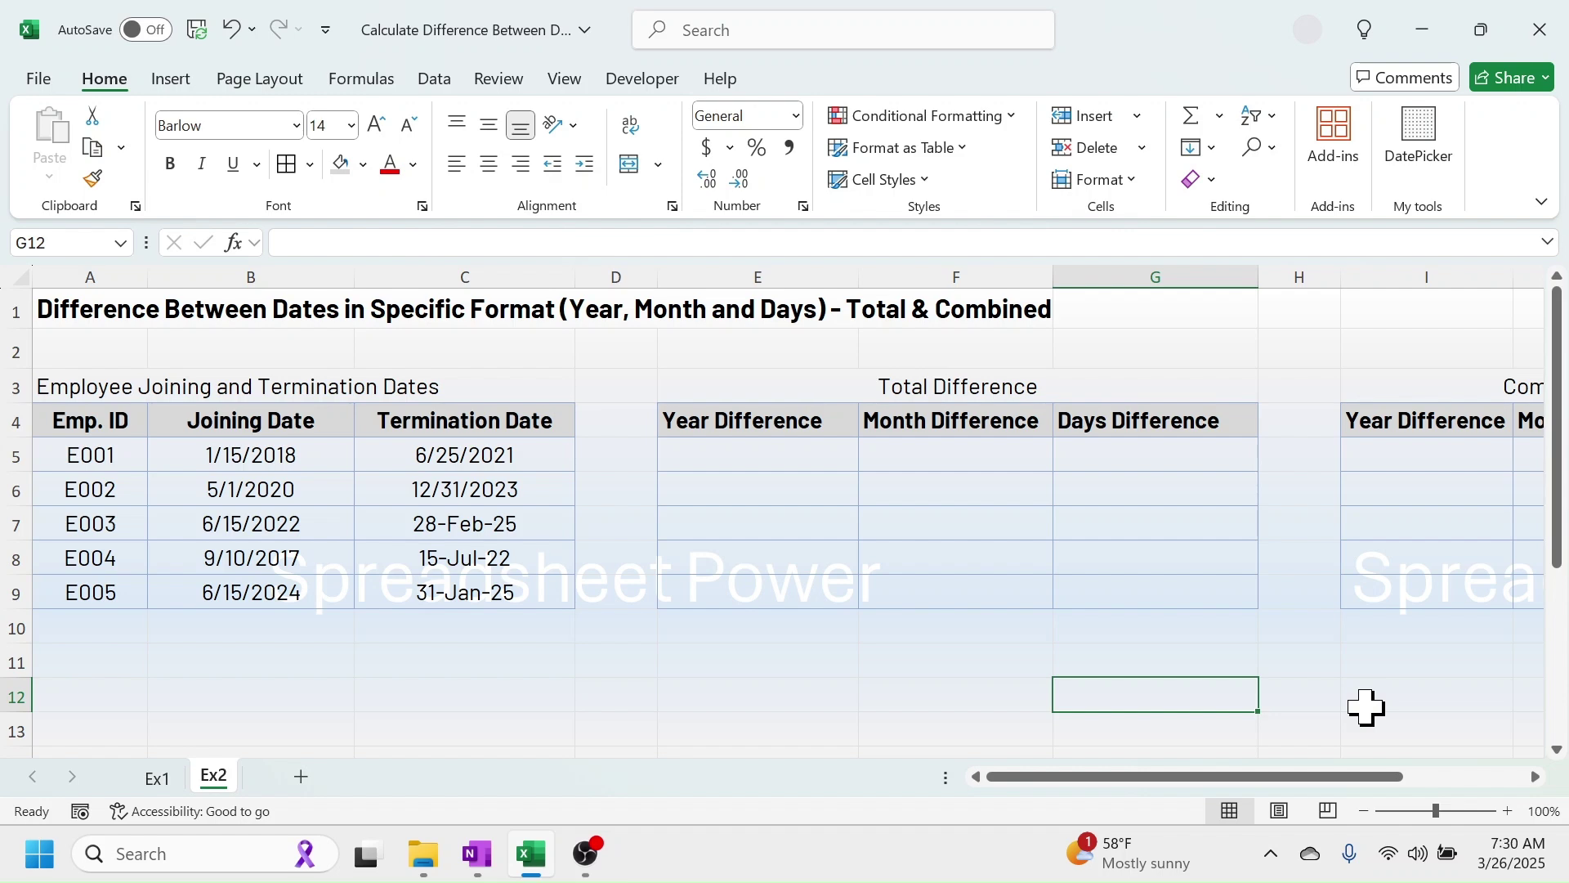
On the Ex1 sheet, check the Date of Birth and Today values and select C5
left_click(157, 778)
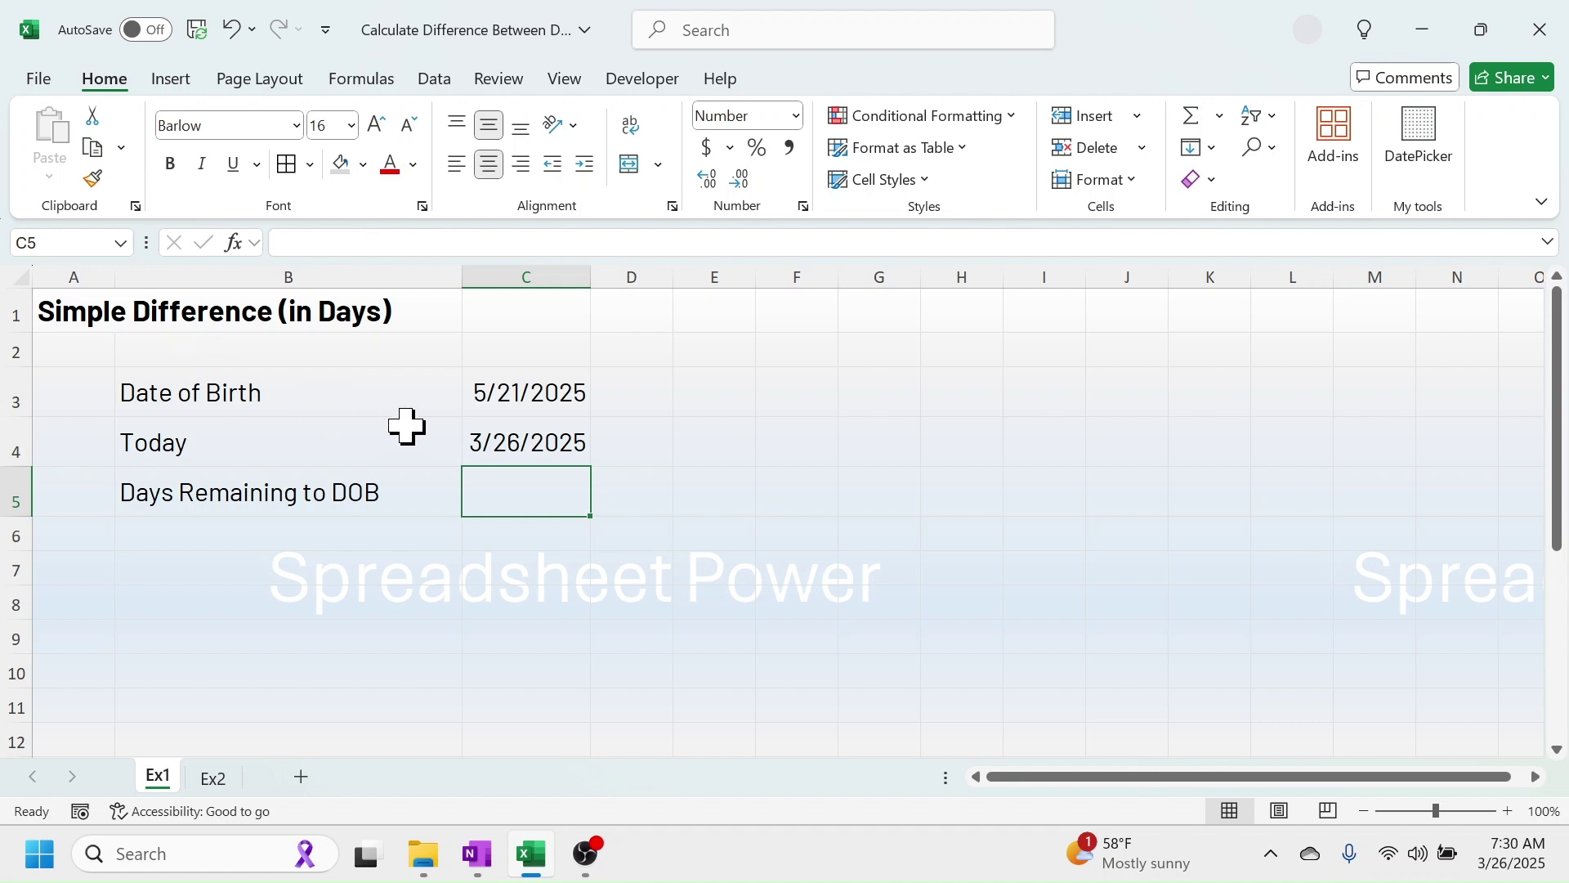
left_click(500, 387)
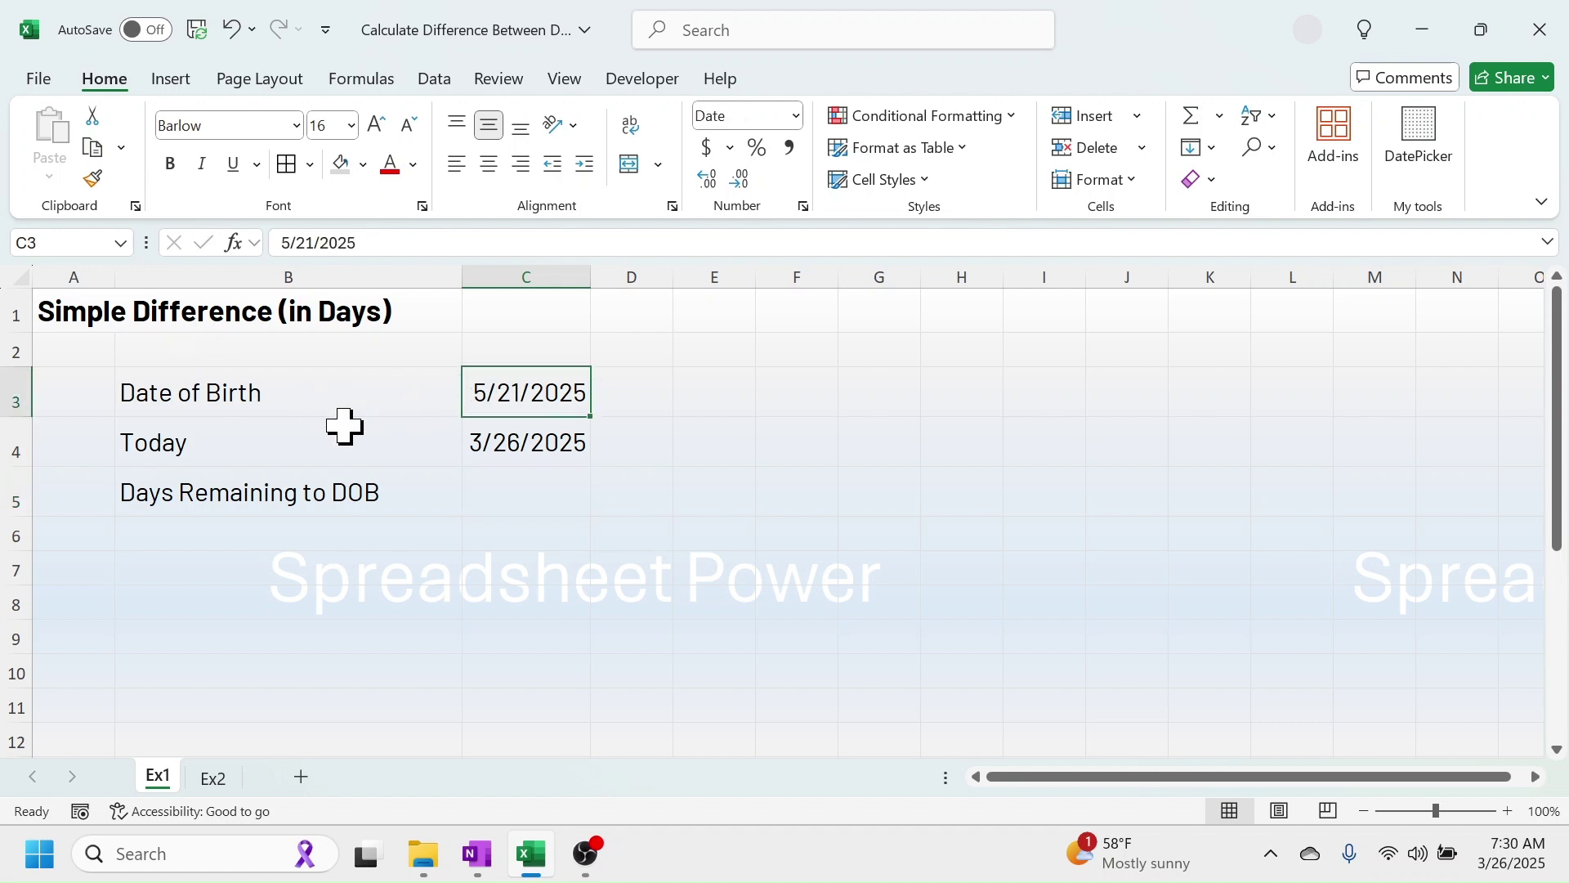
left_click(509, 438)
left_click(518, 499)
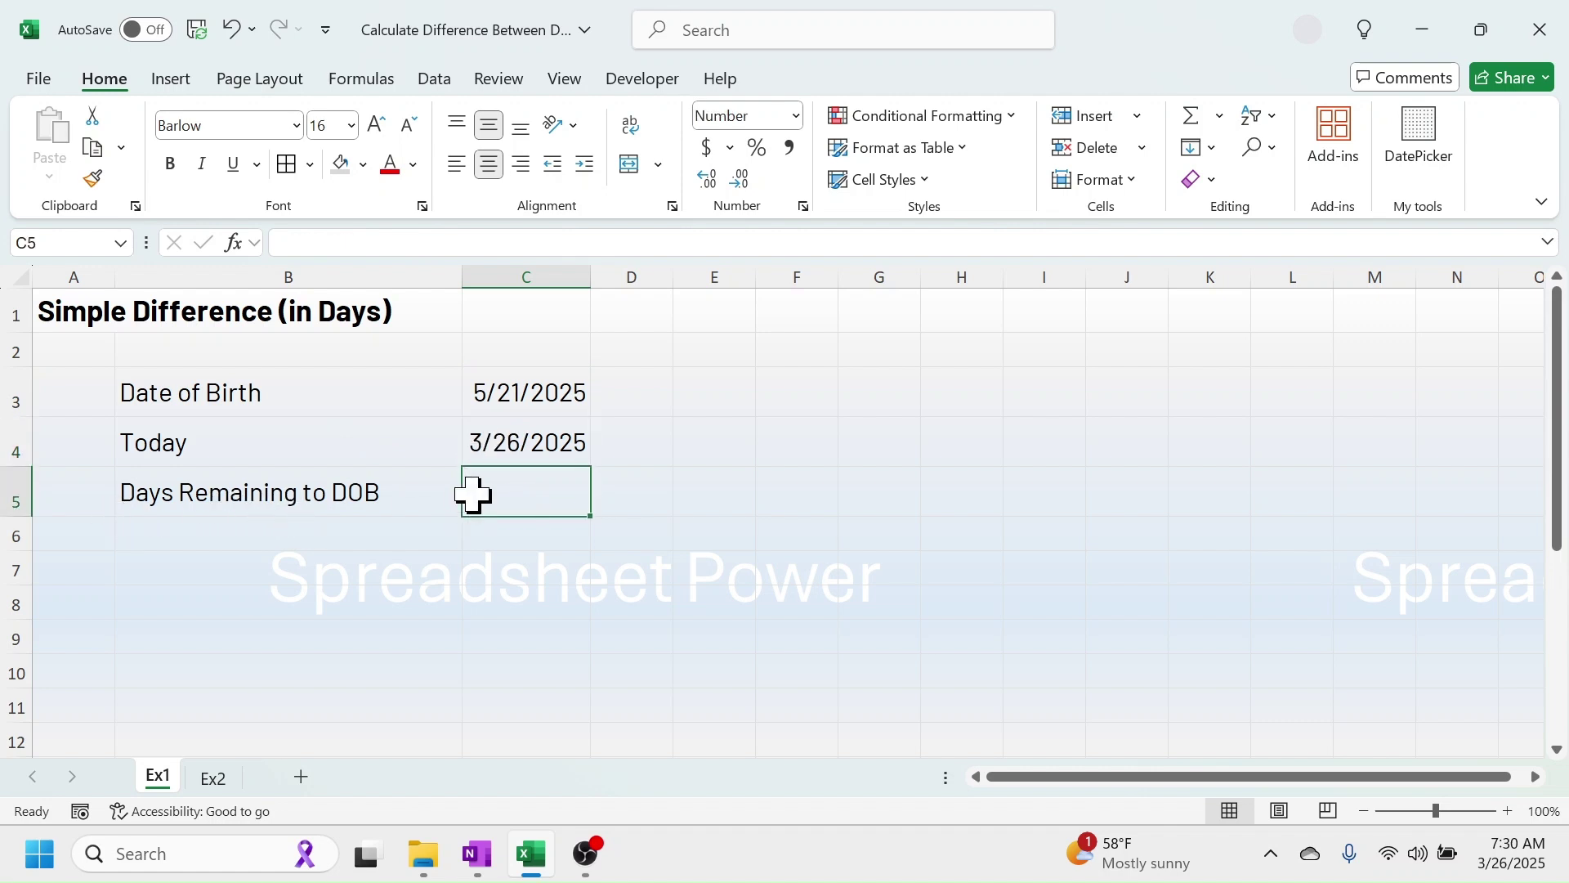
Review the Ex2 Total Difference table headers, then return to the Ex1 sheet
left_click(214, 777)
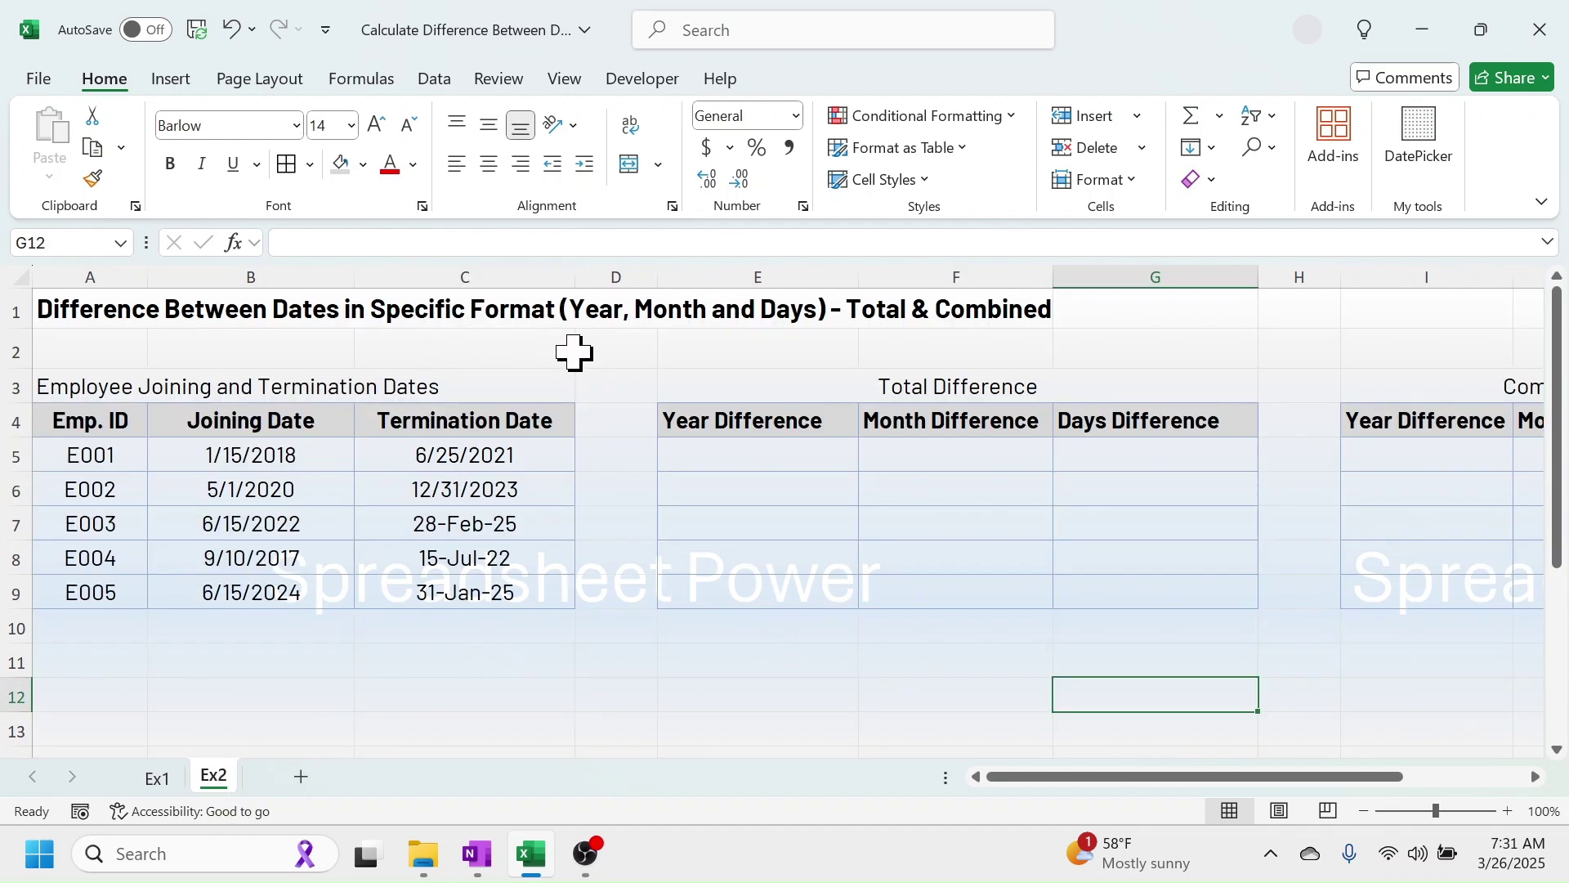
left_click(739, 455)
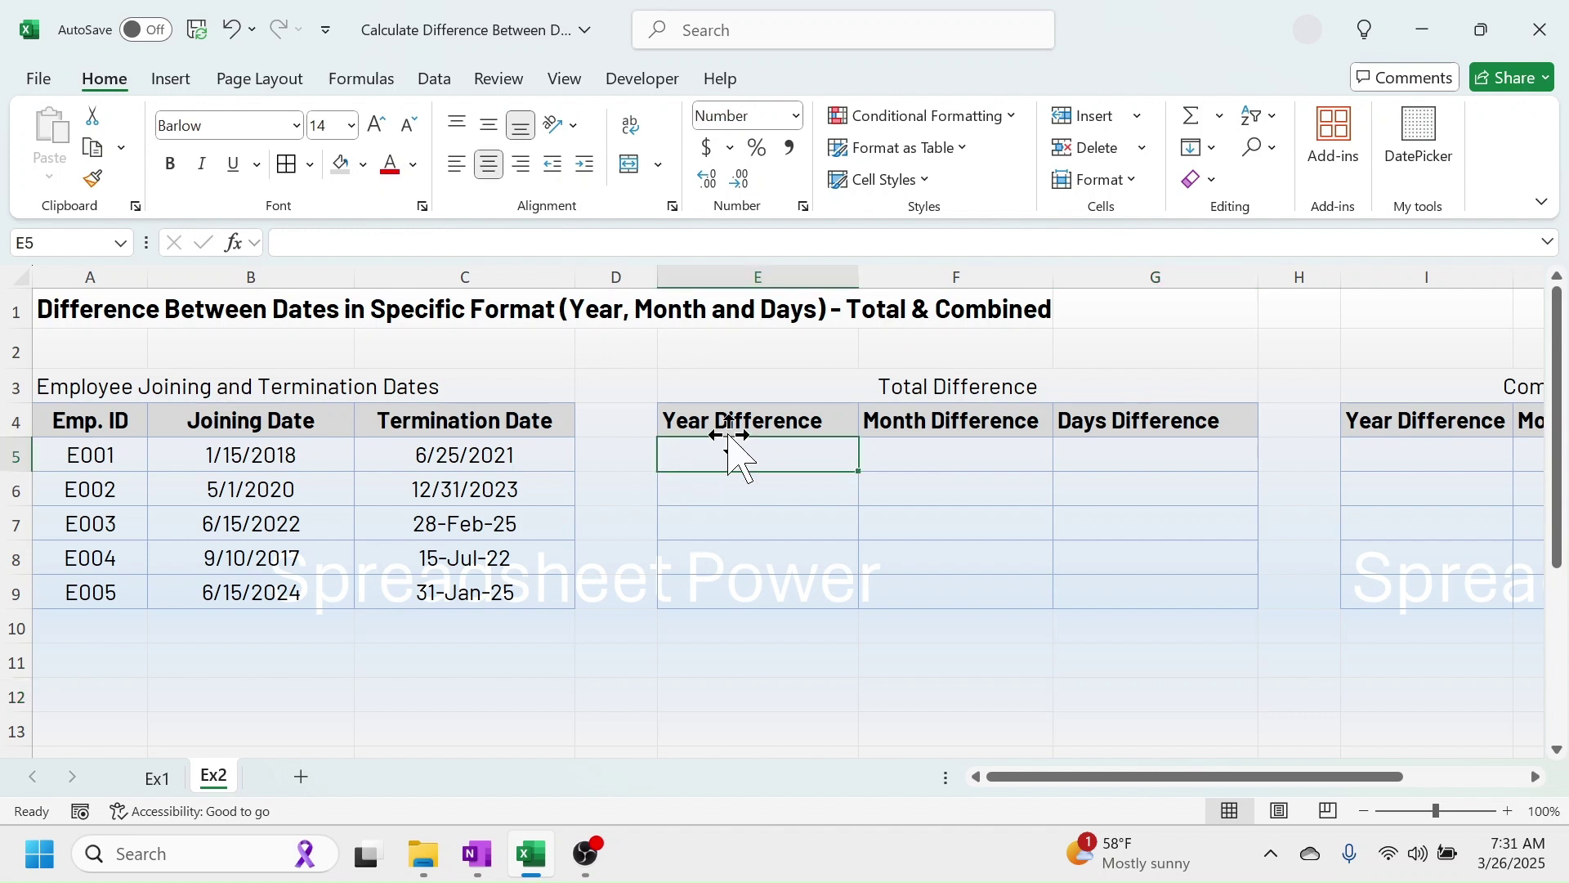
left_click_drag(731, 423, 1101, 563)
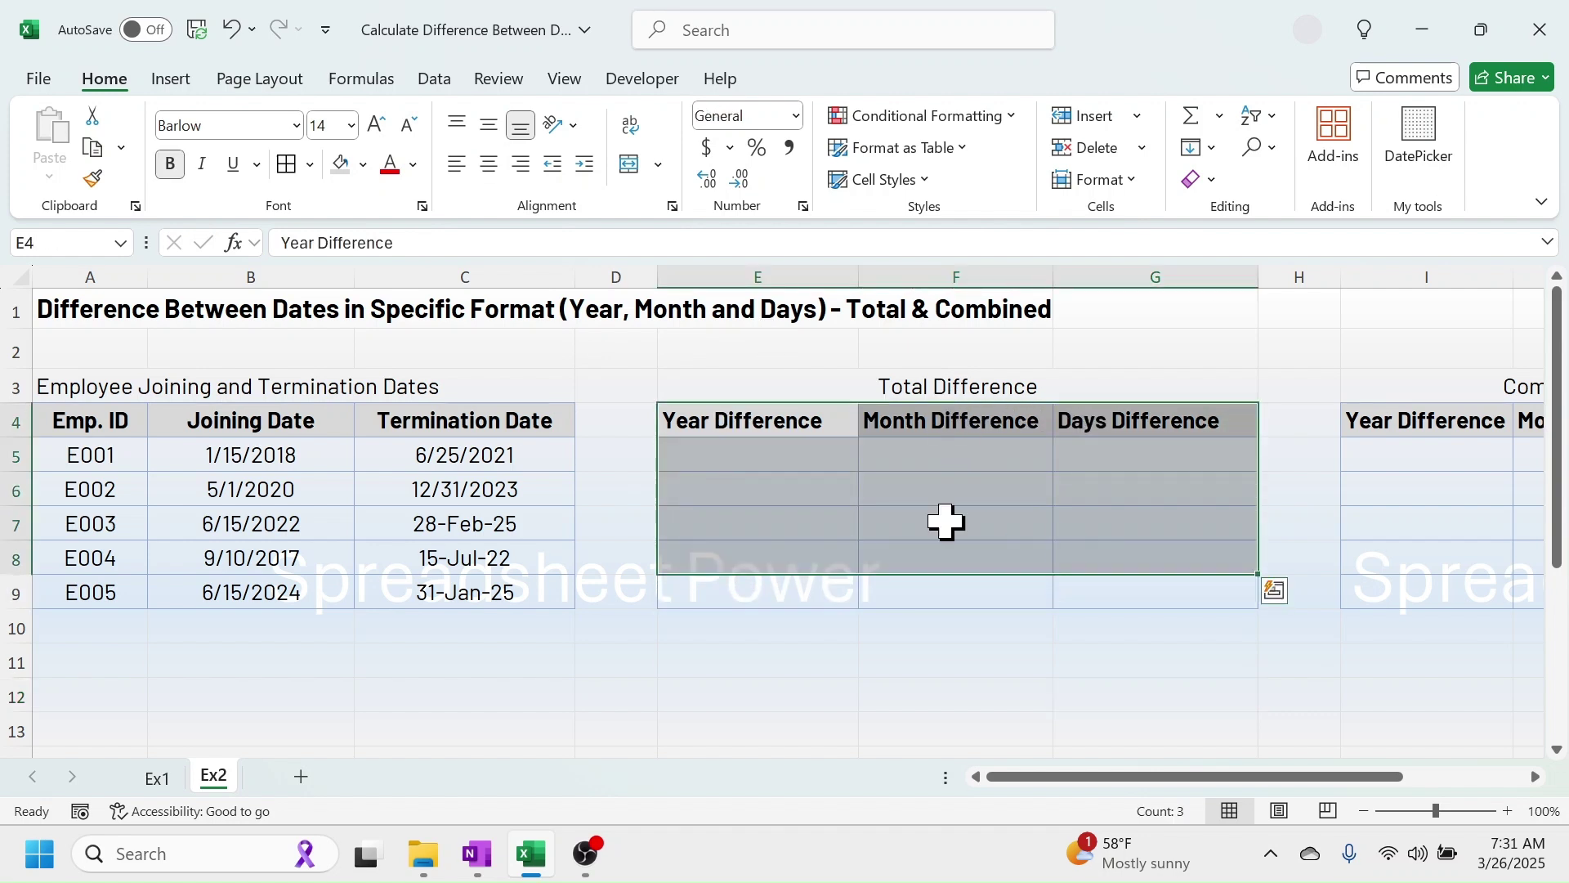
left_click(753, 427)
left_click(1104, 425)
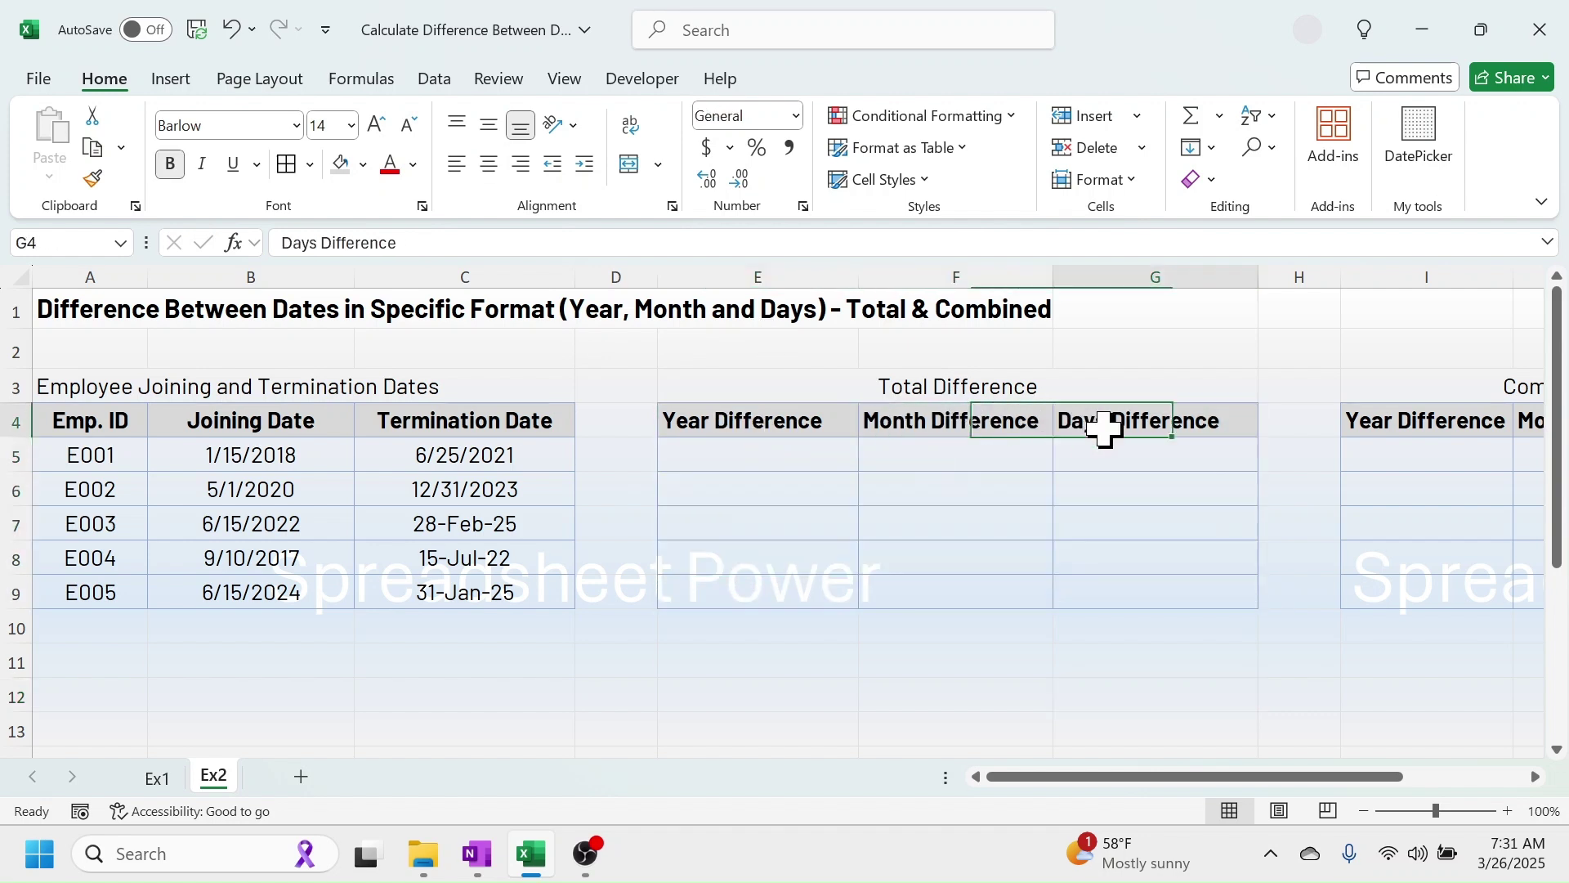
left_click_drag(1212, 781, 1375, 783)
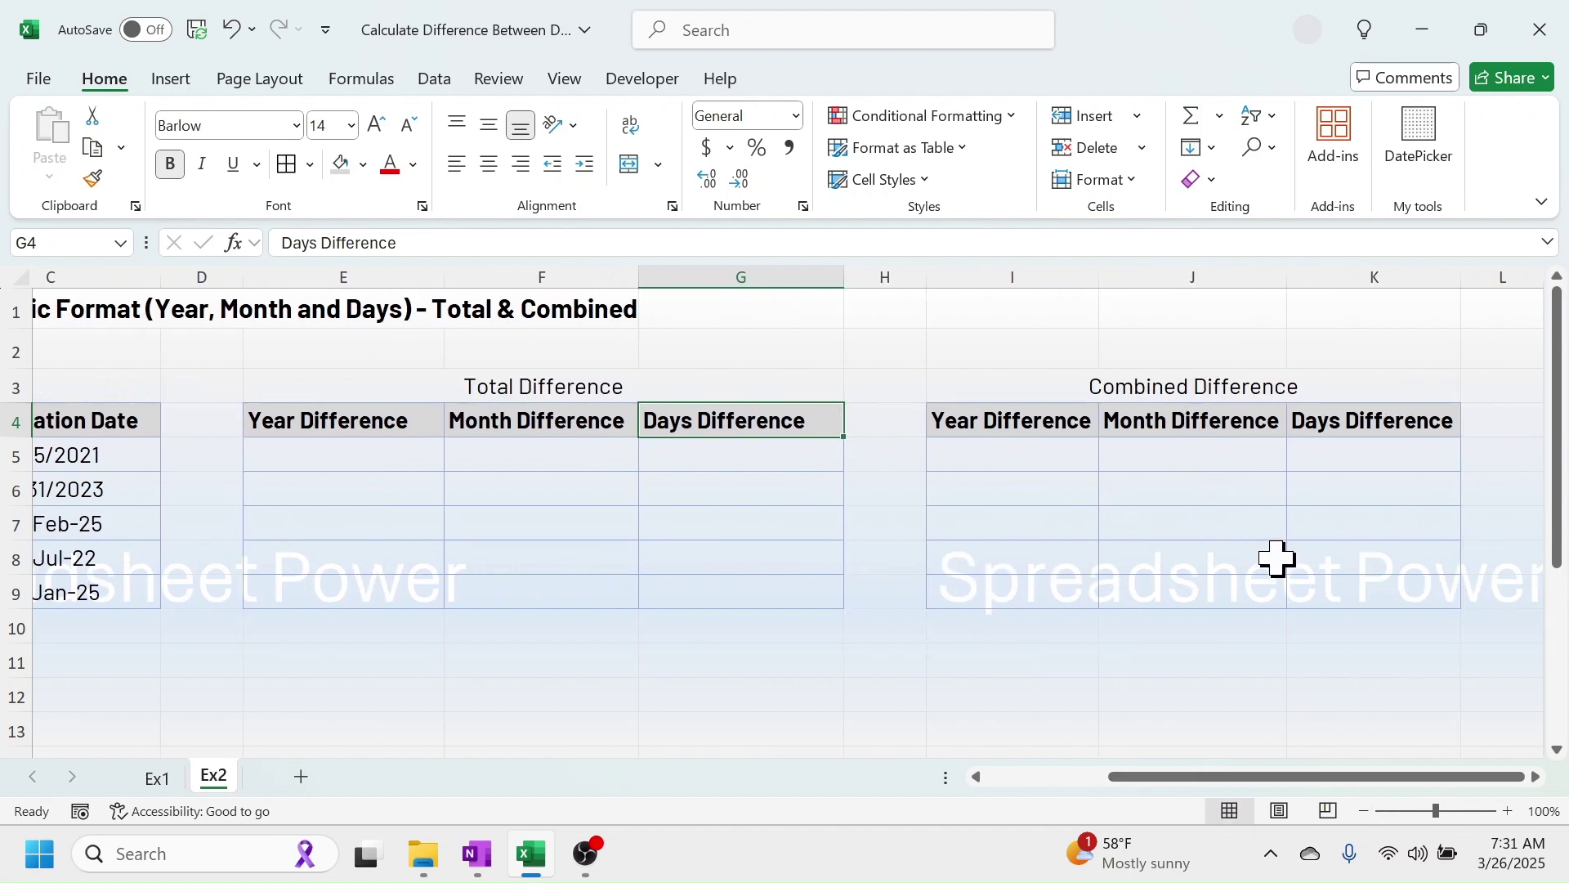
left_click_drag(1288, 778, 1039, 750)
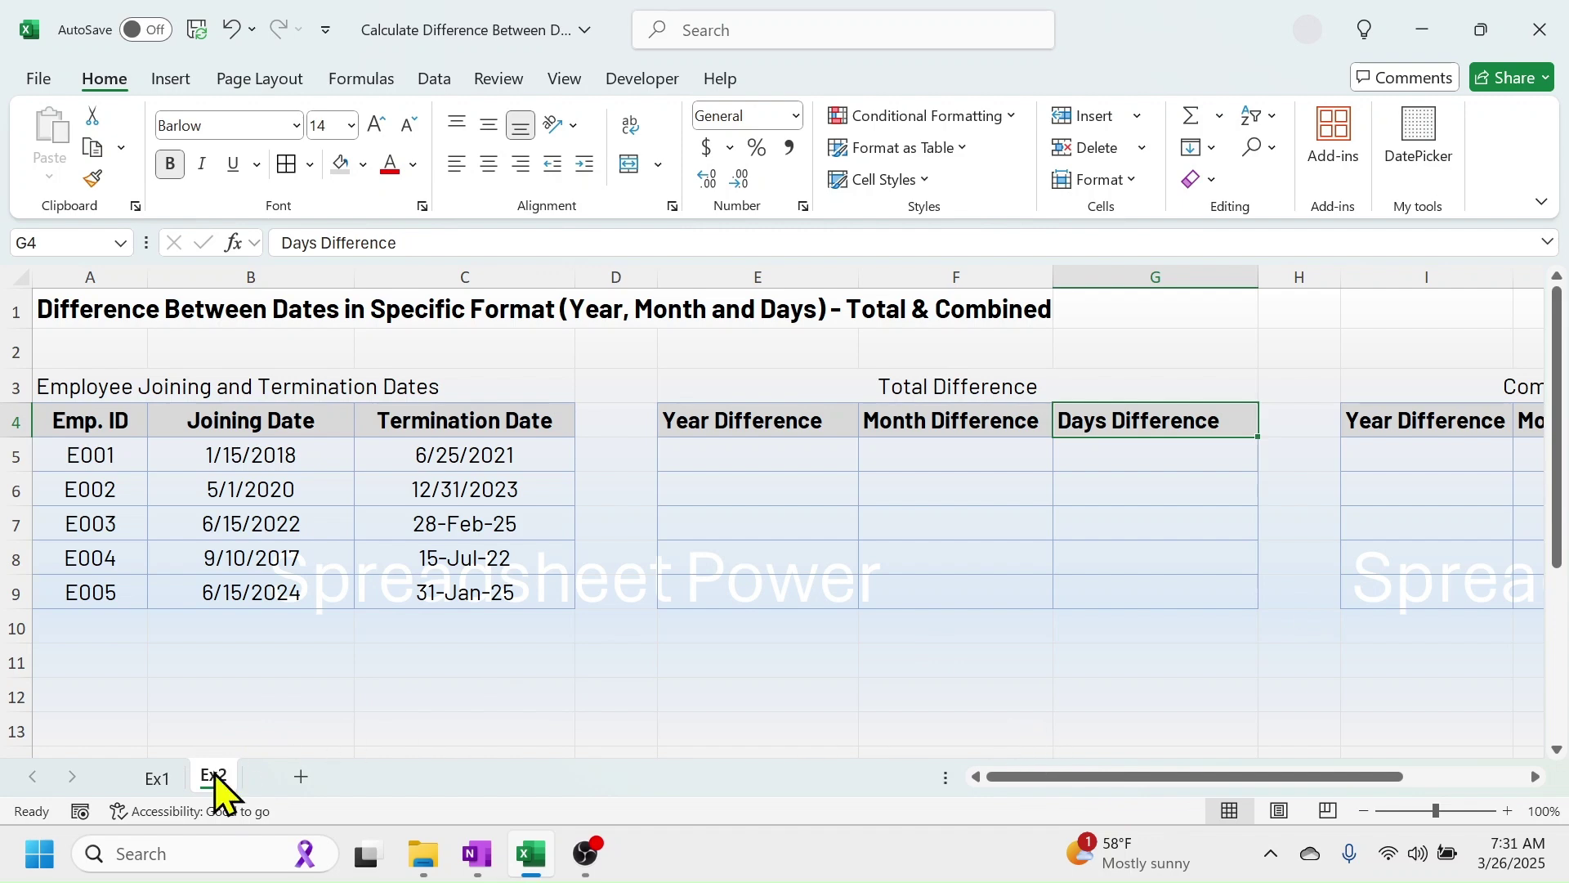
left_click(157, 780)
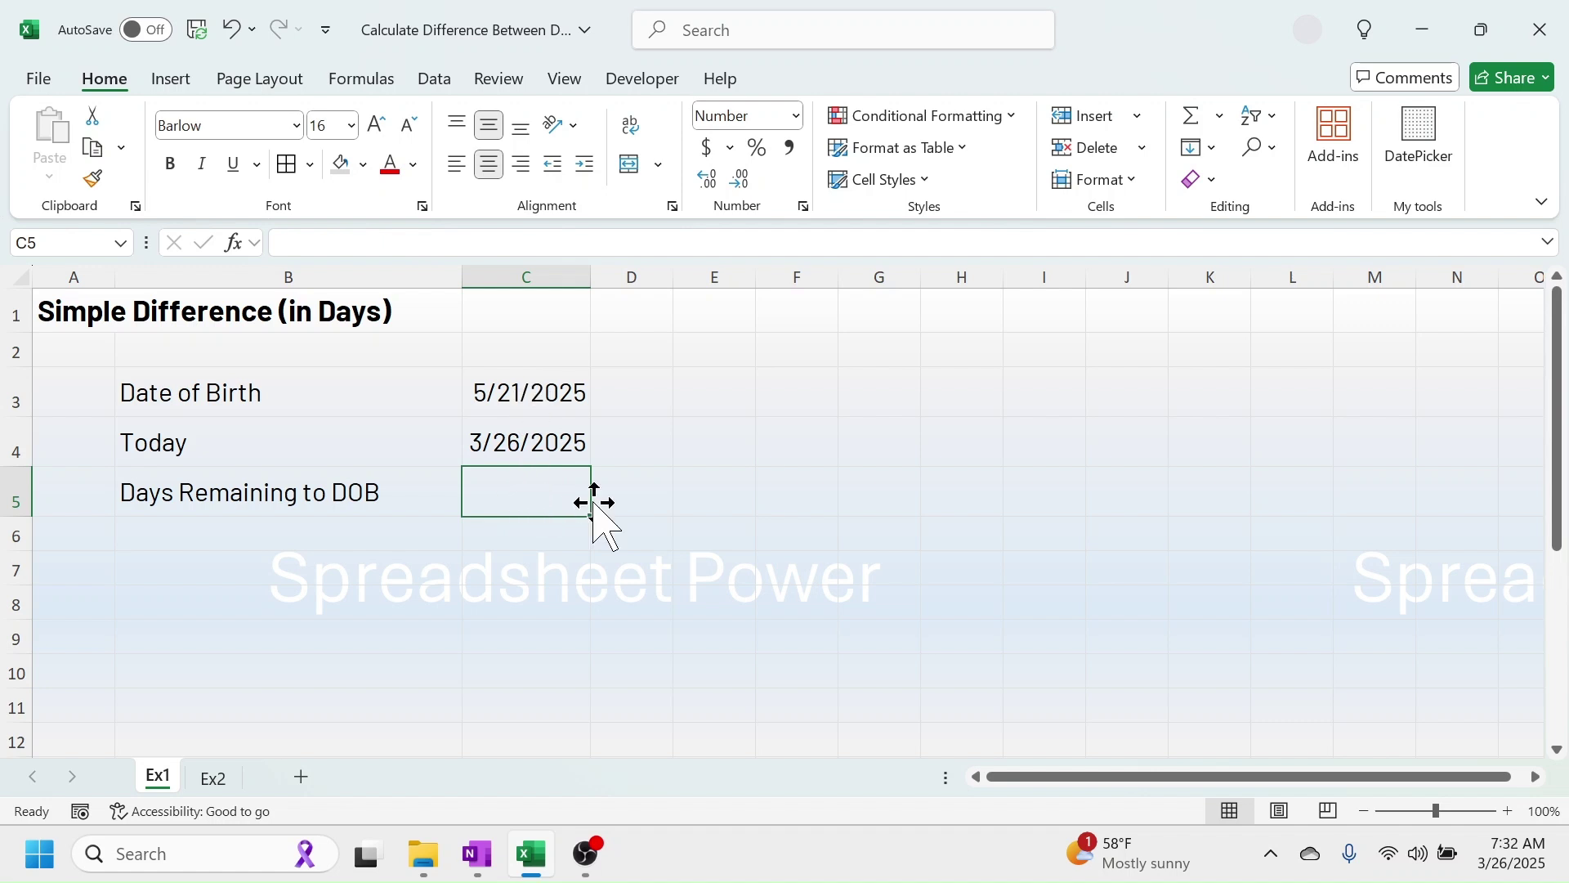
Enter =C3-C4 in C5 to compute the days remaining to the date of birth
type("=")
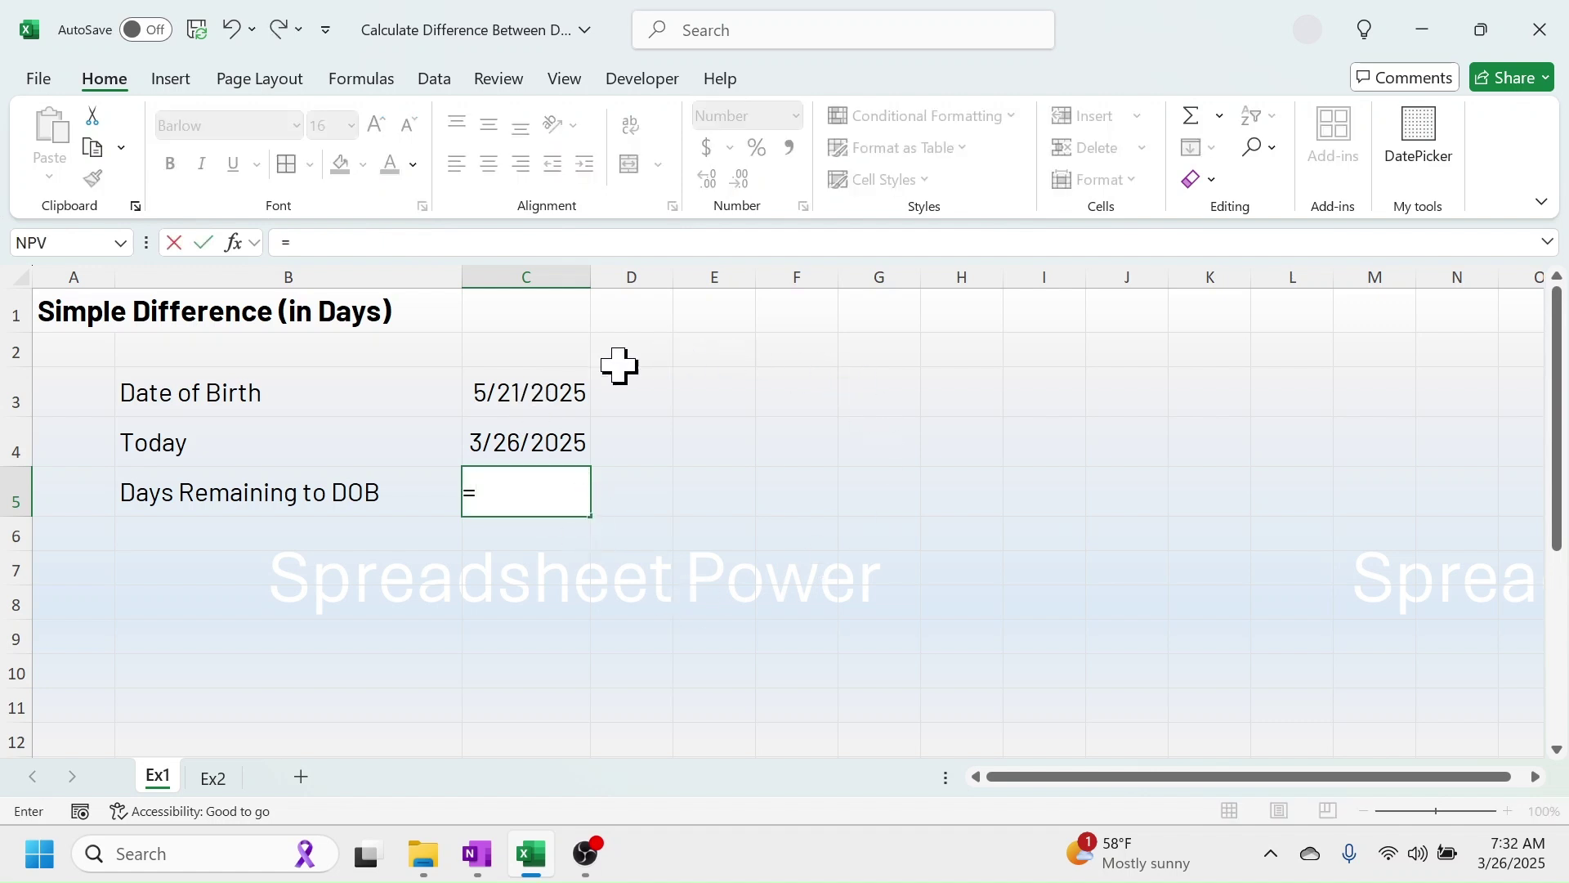
left_click(559, 397)
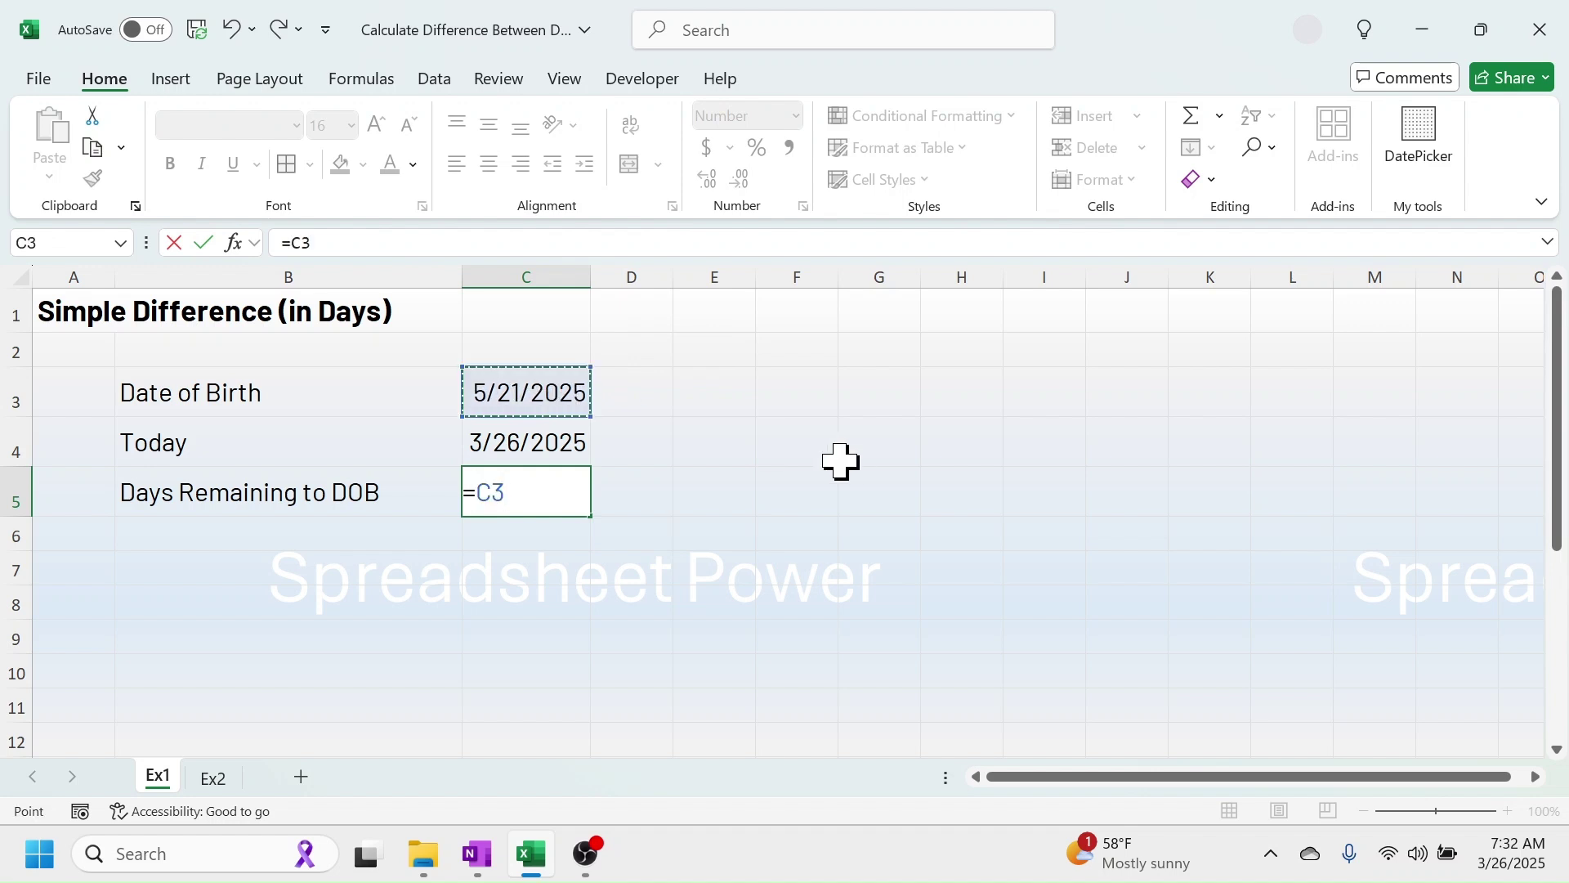
left_click(562, 446)
key("Return")
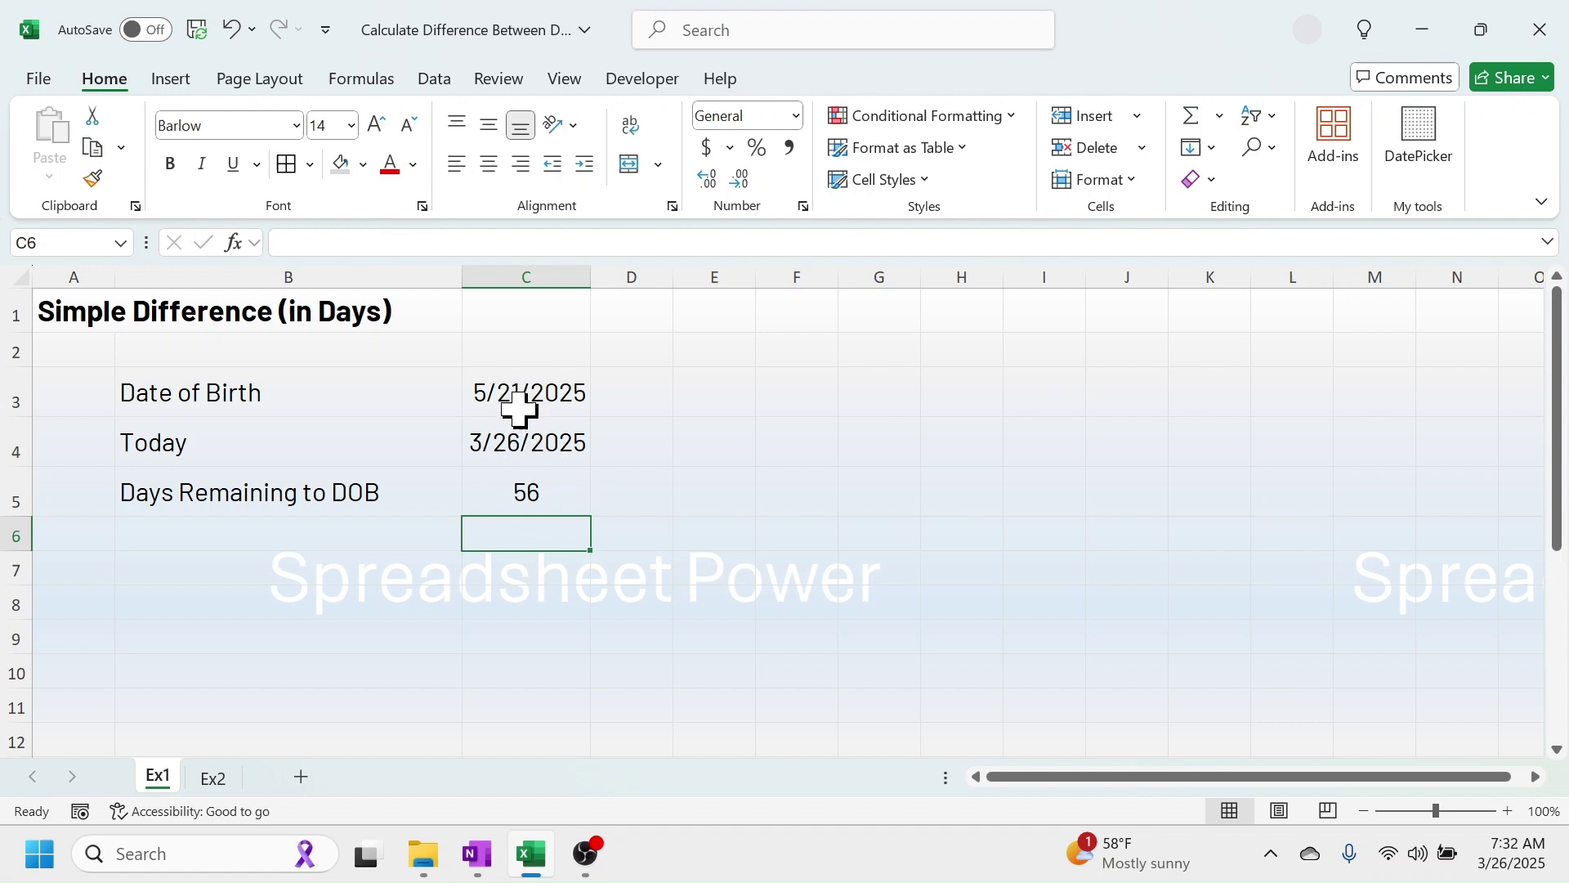
Format C5 as Short Date, then back to Number so it shows 56.00
left_click(521, 492)
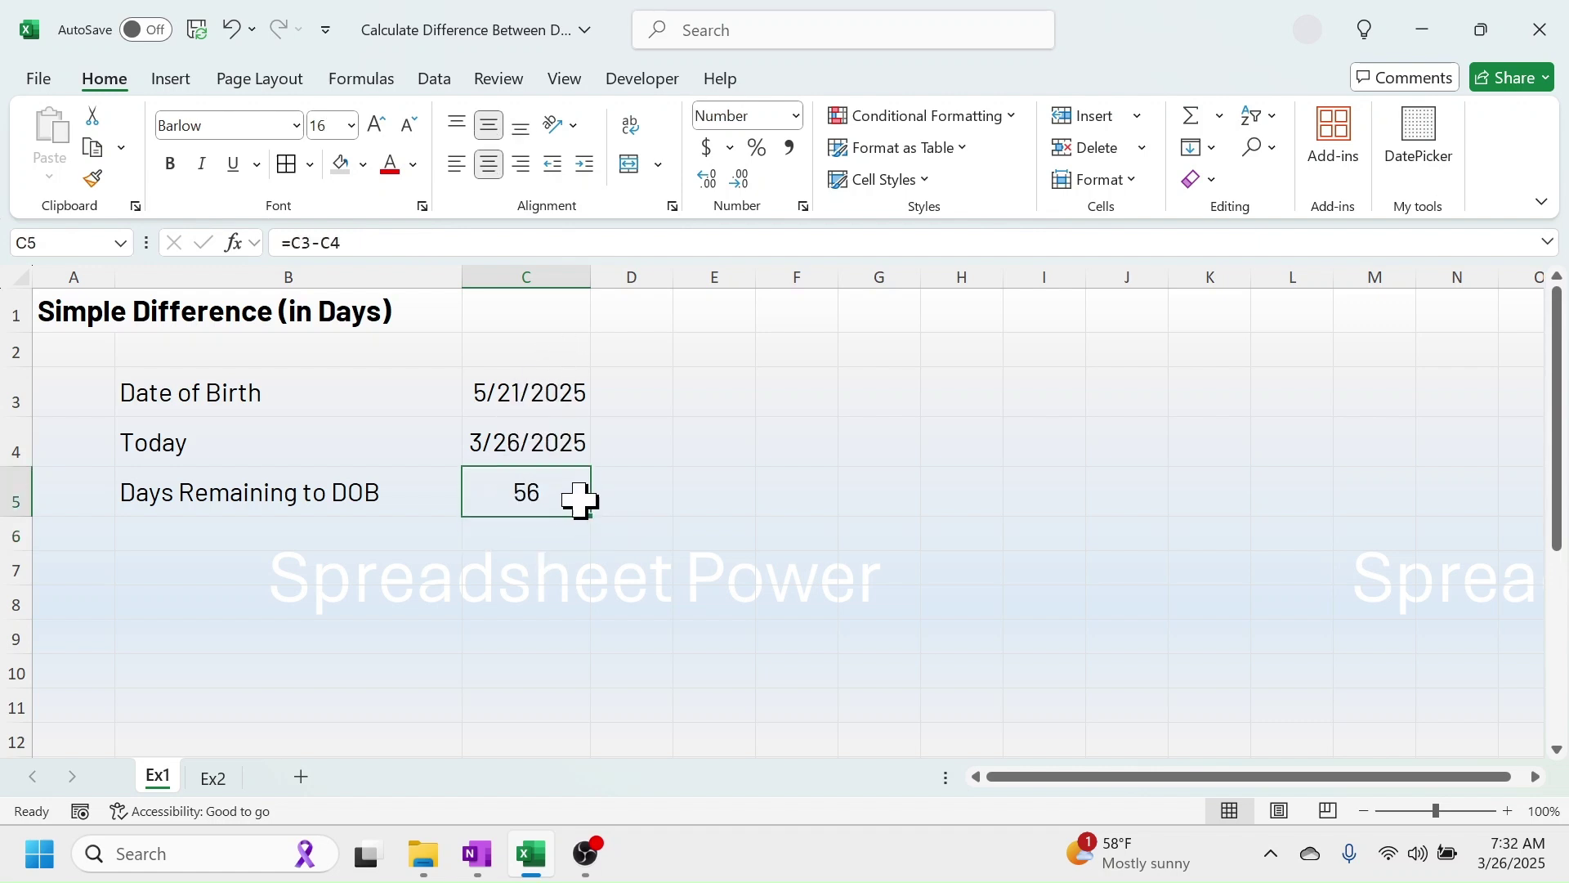
left_click(796, 116)
left_click(786, 394)
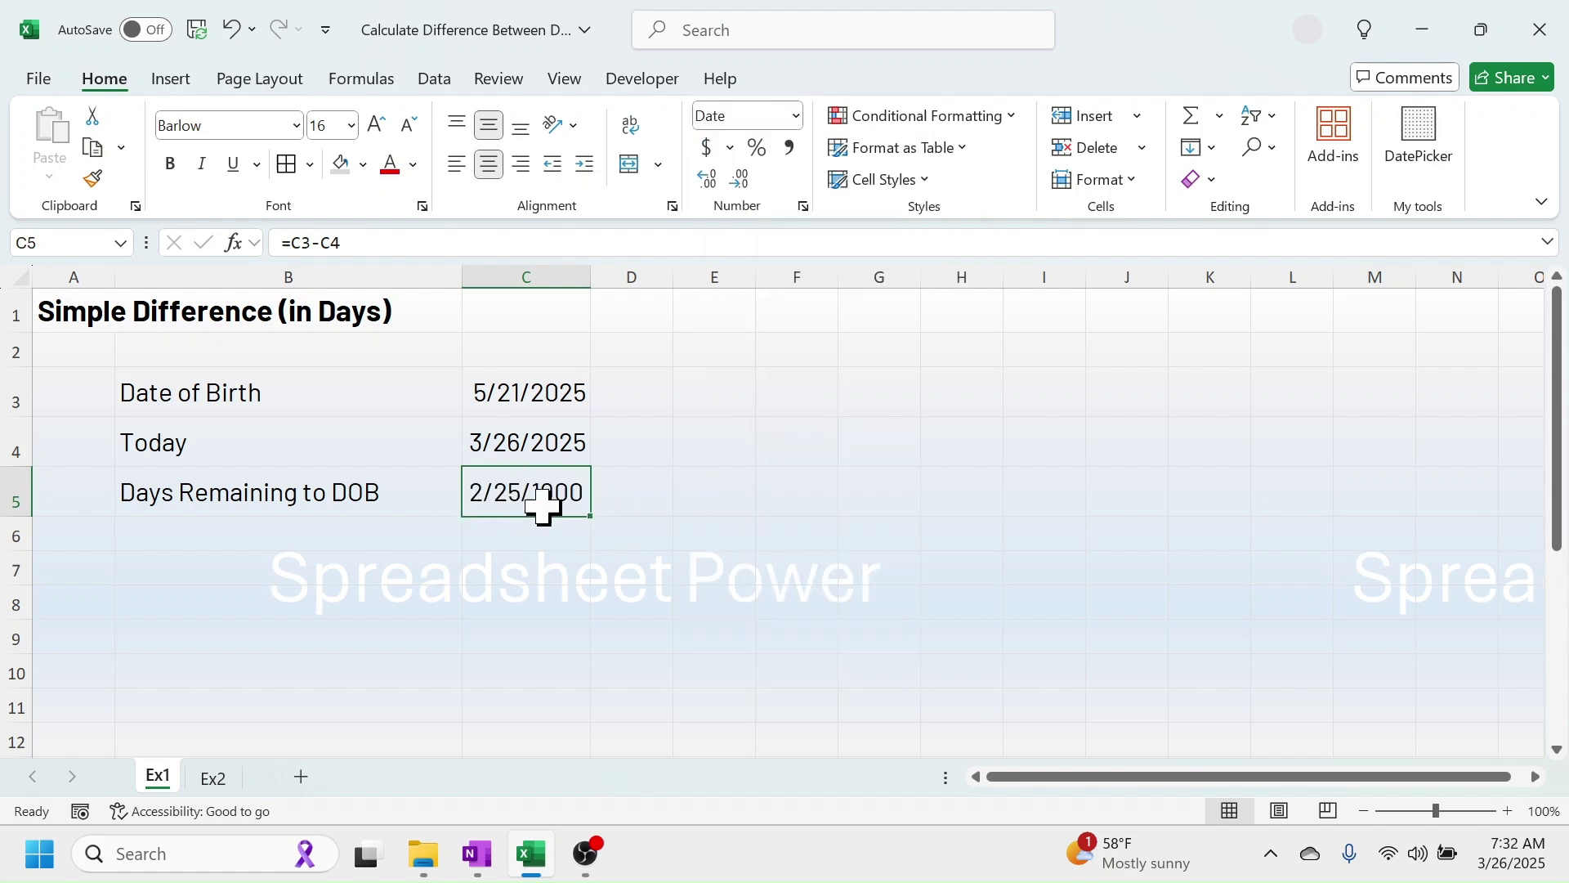
left_click(796, 116)
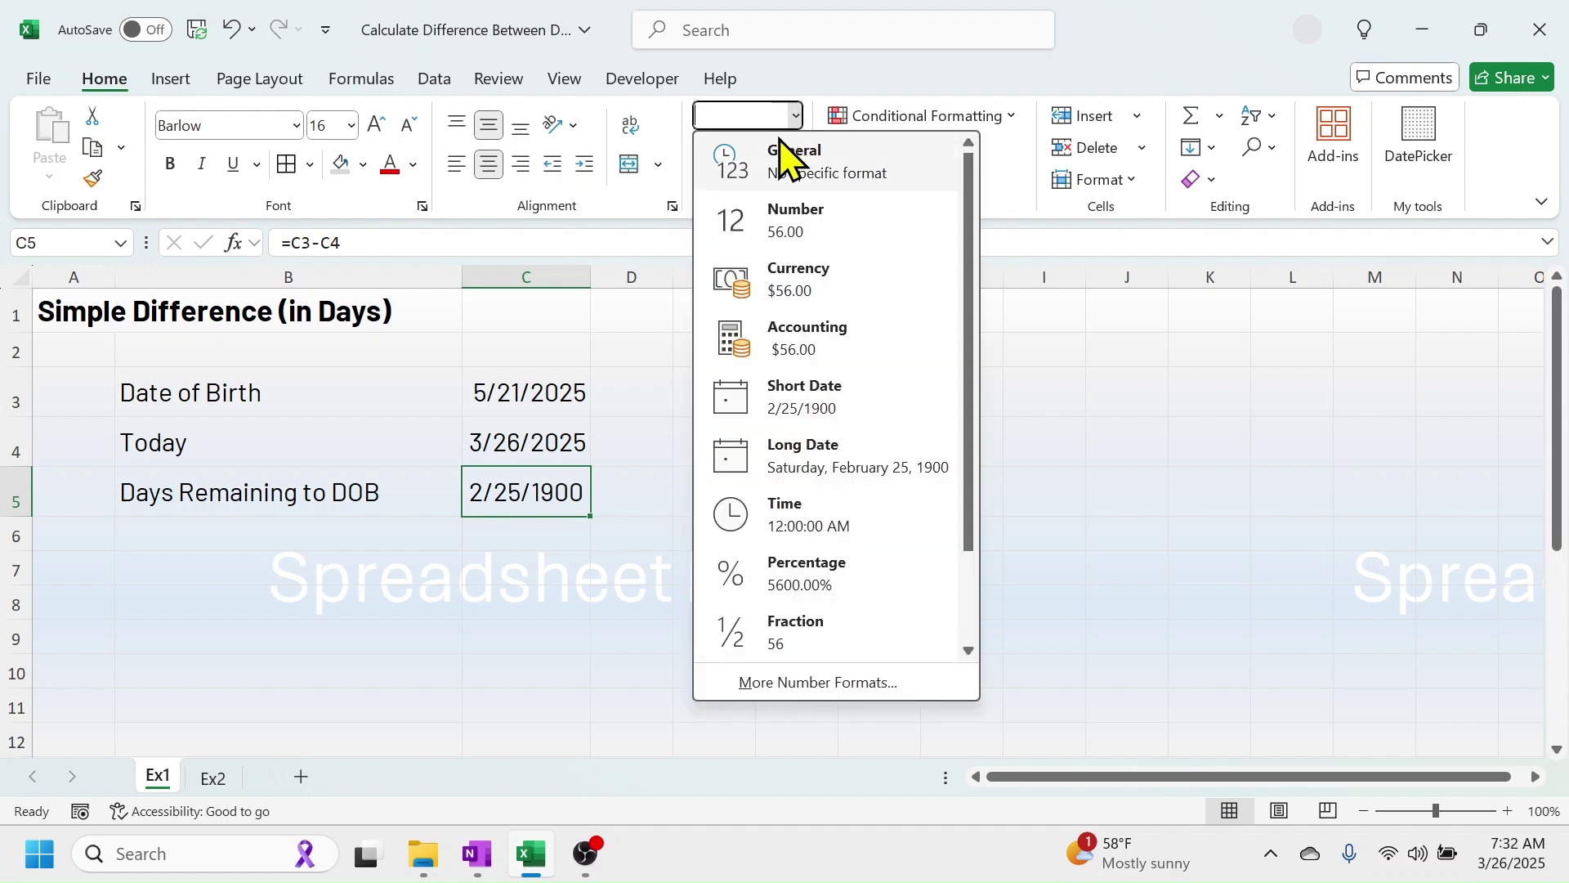
left_click(809, 233)
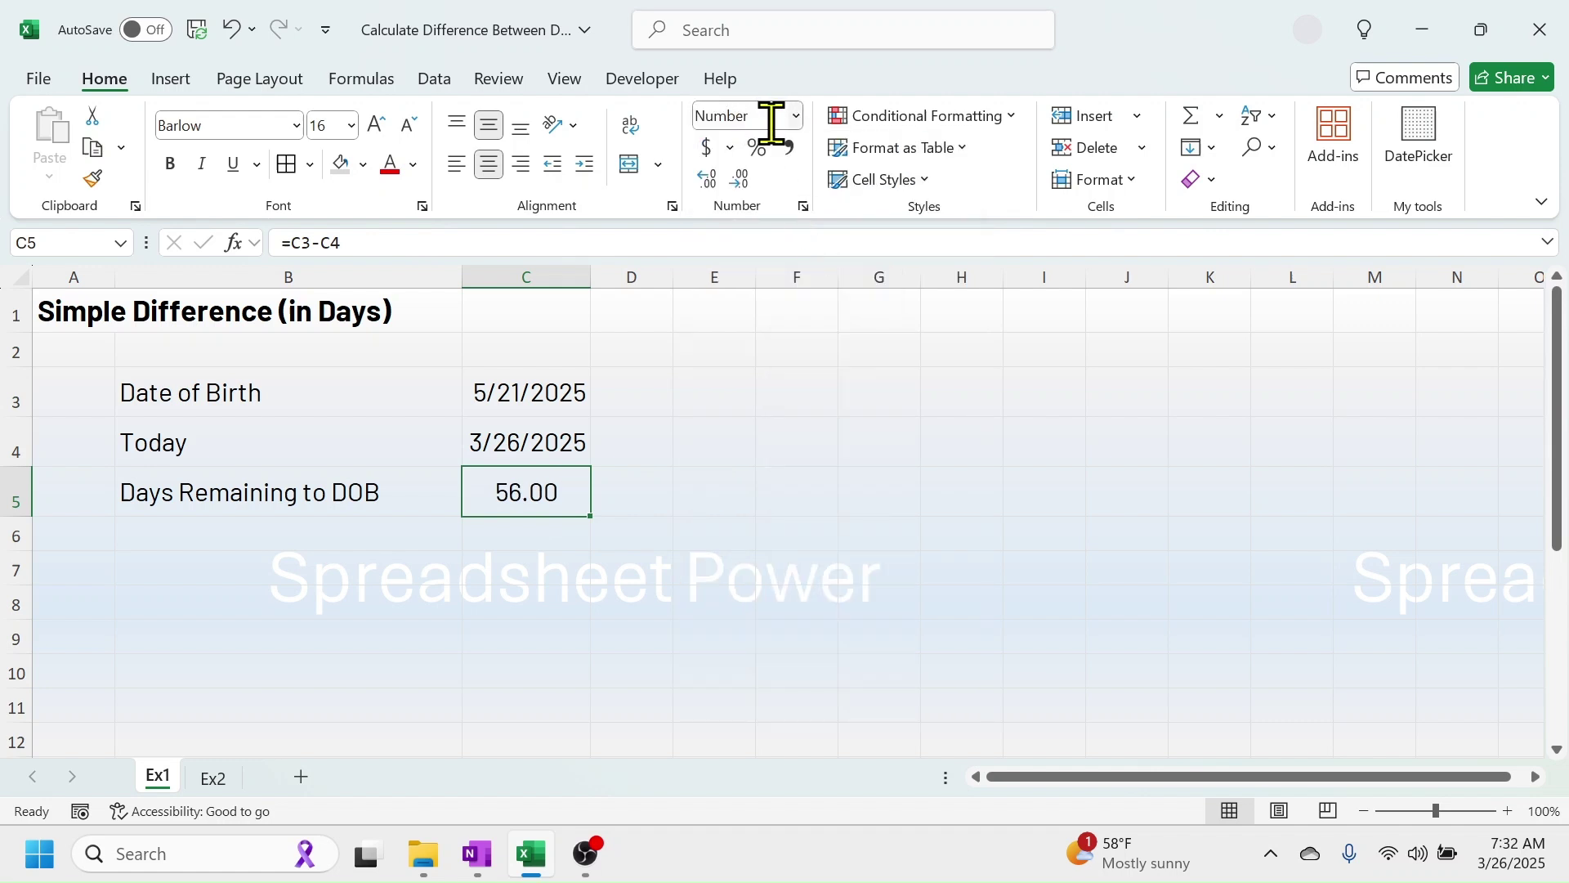
On the Ex2 sheet, select the Emp. ID, date and Year/Month/Days Difference columns to review the layout
left_click(217, 783)
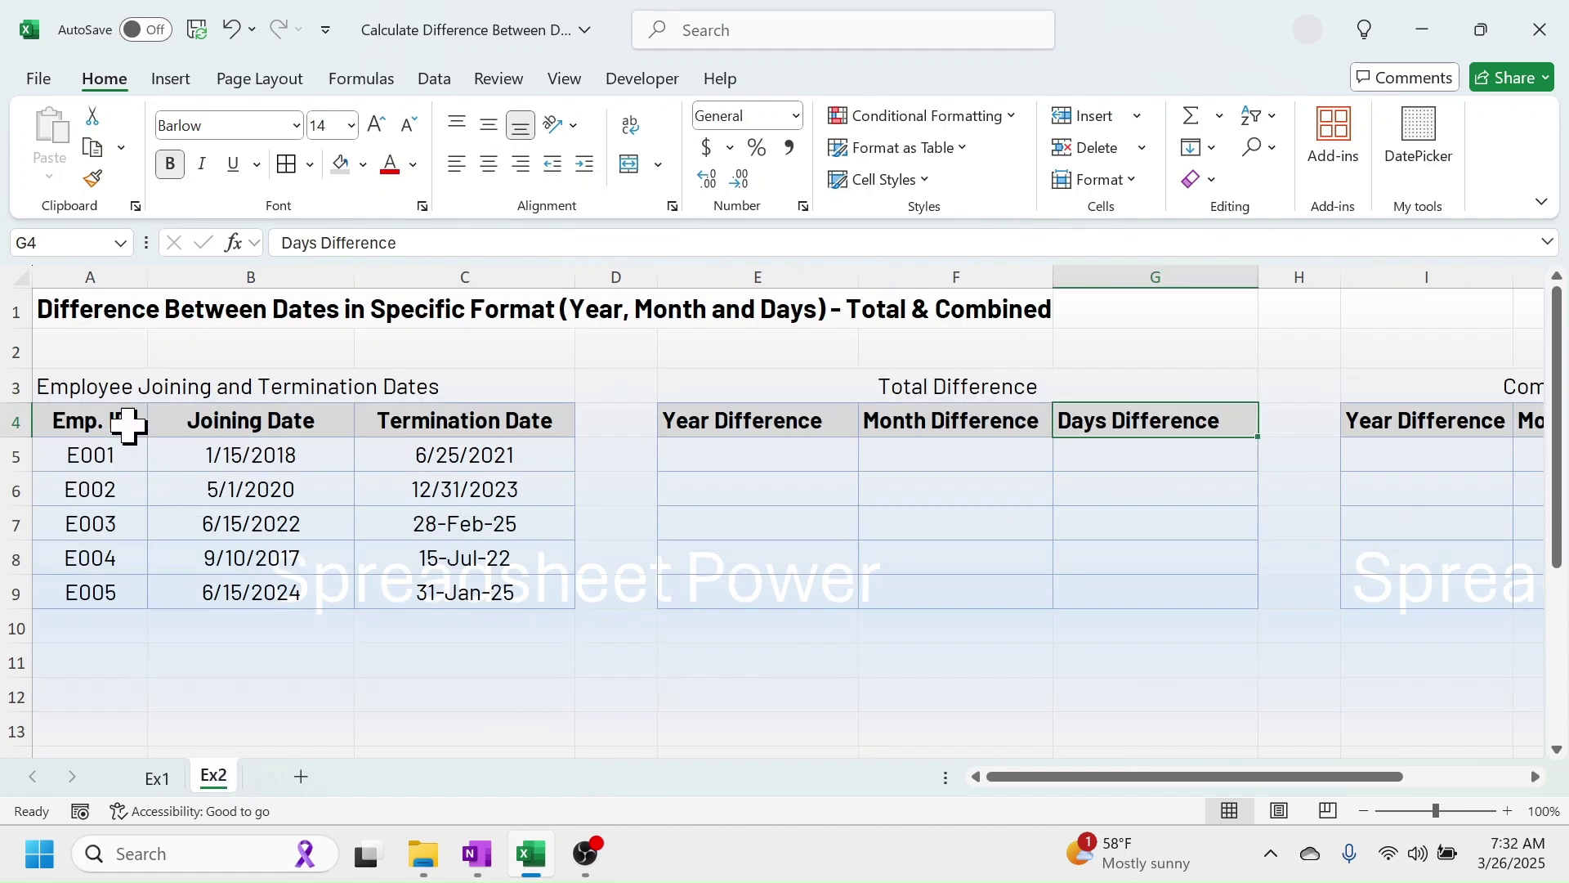
left_click_drag(122, 421, 99, 589)
left_click_drag(302, 427, 305, 600)
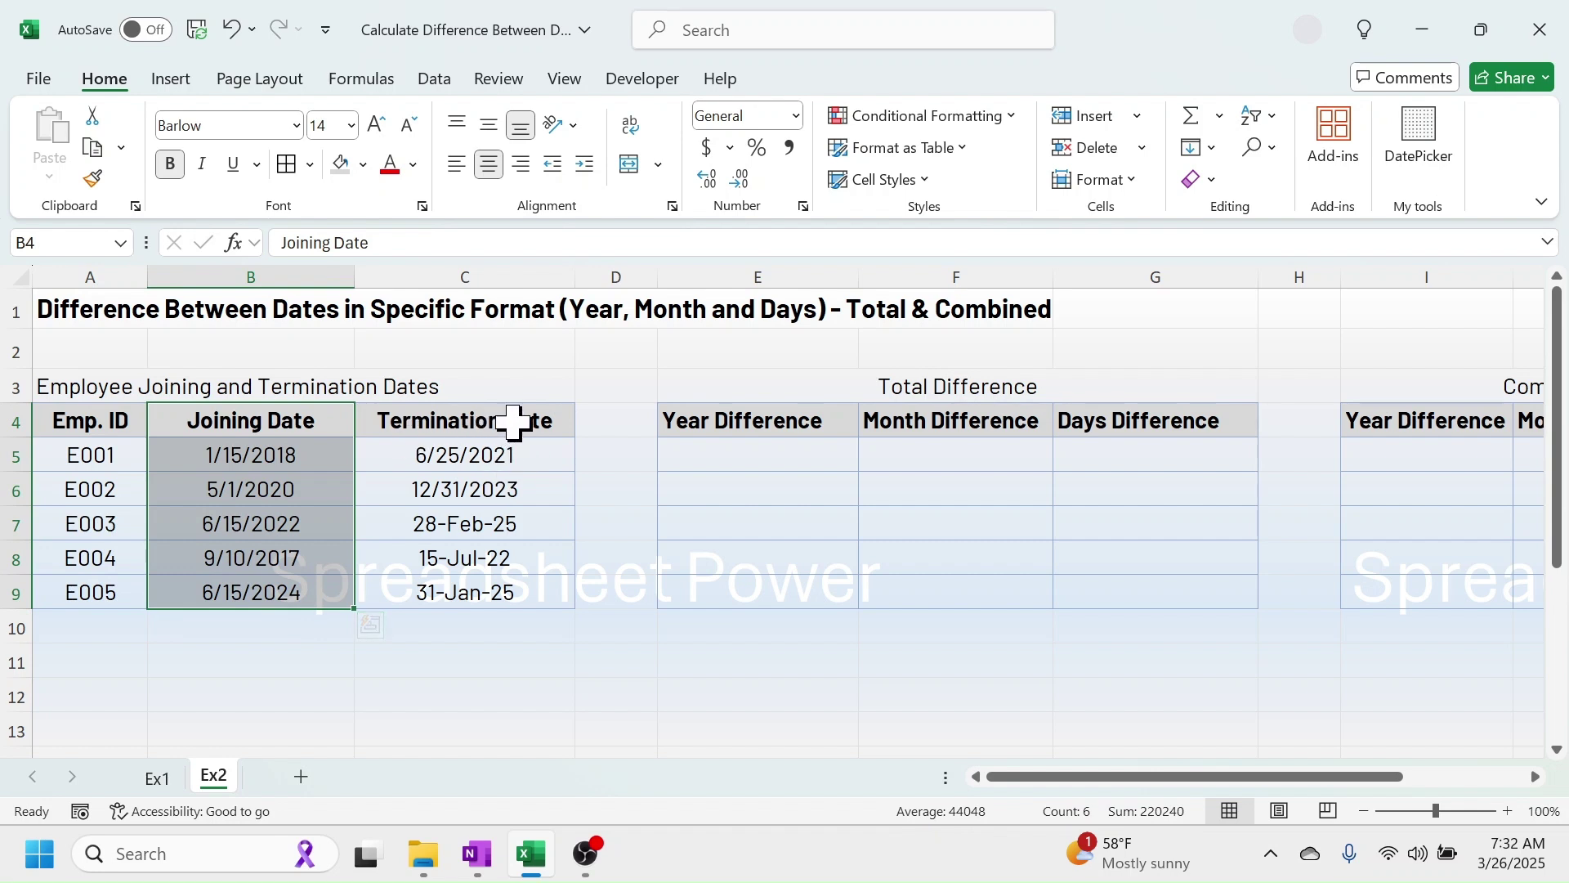
left_click_drag(515, 420, 491, 587)
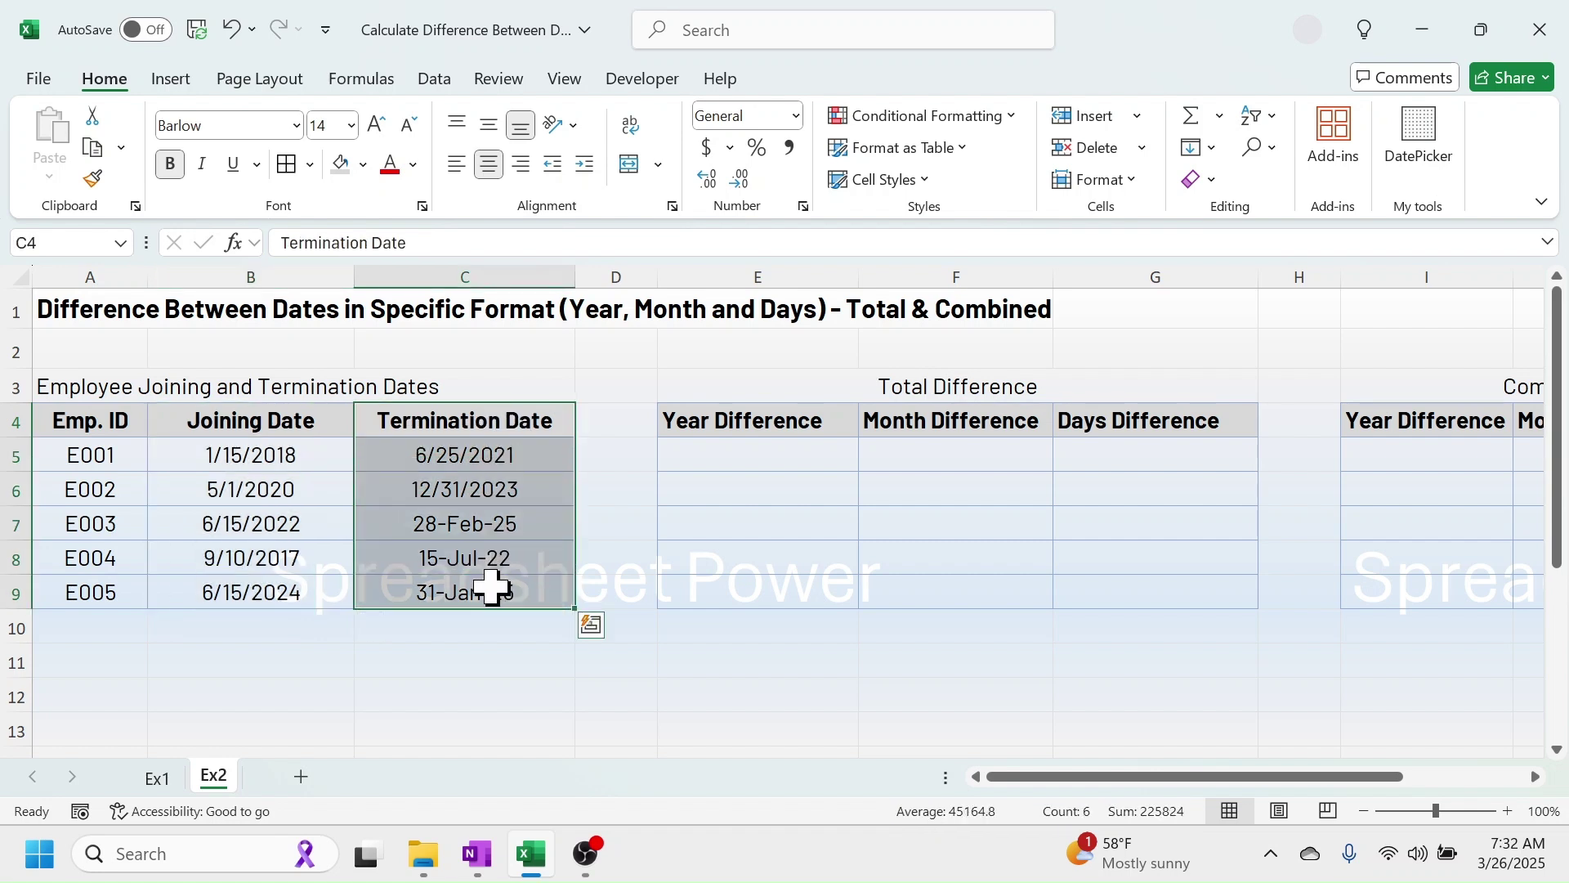
left_click_drag(765, 424, 765, 613)
left_click(458, 448)
left_click(961, 450)
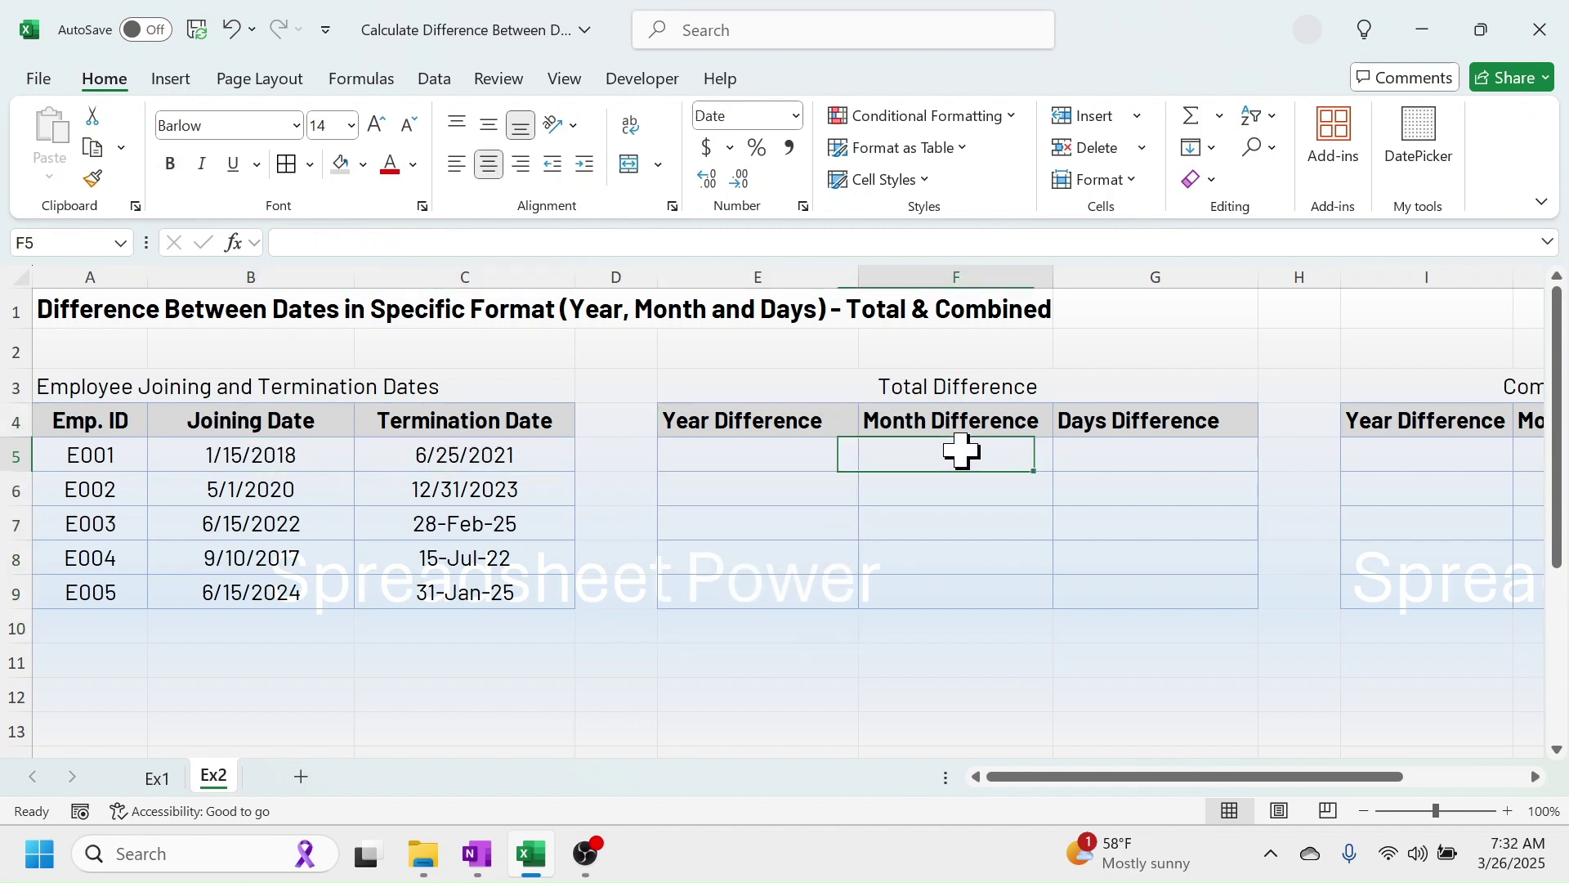
left_click_drag(961, 450, 943, 610)
left_click_drag(1156, 452, 1149, 583)
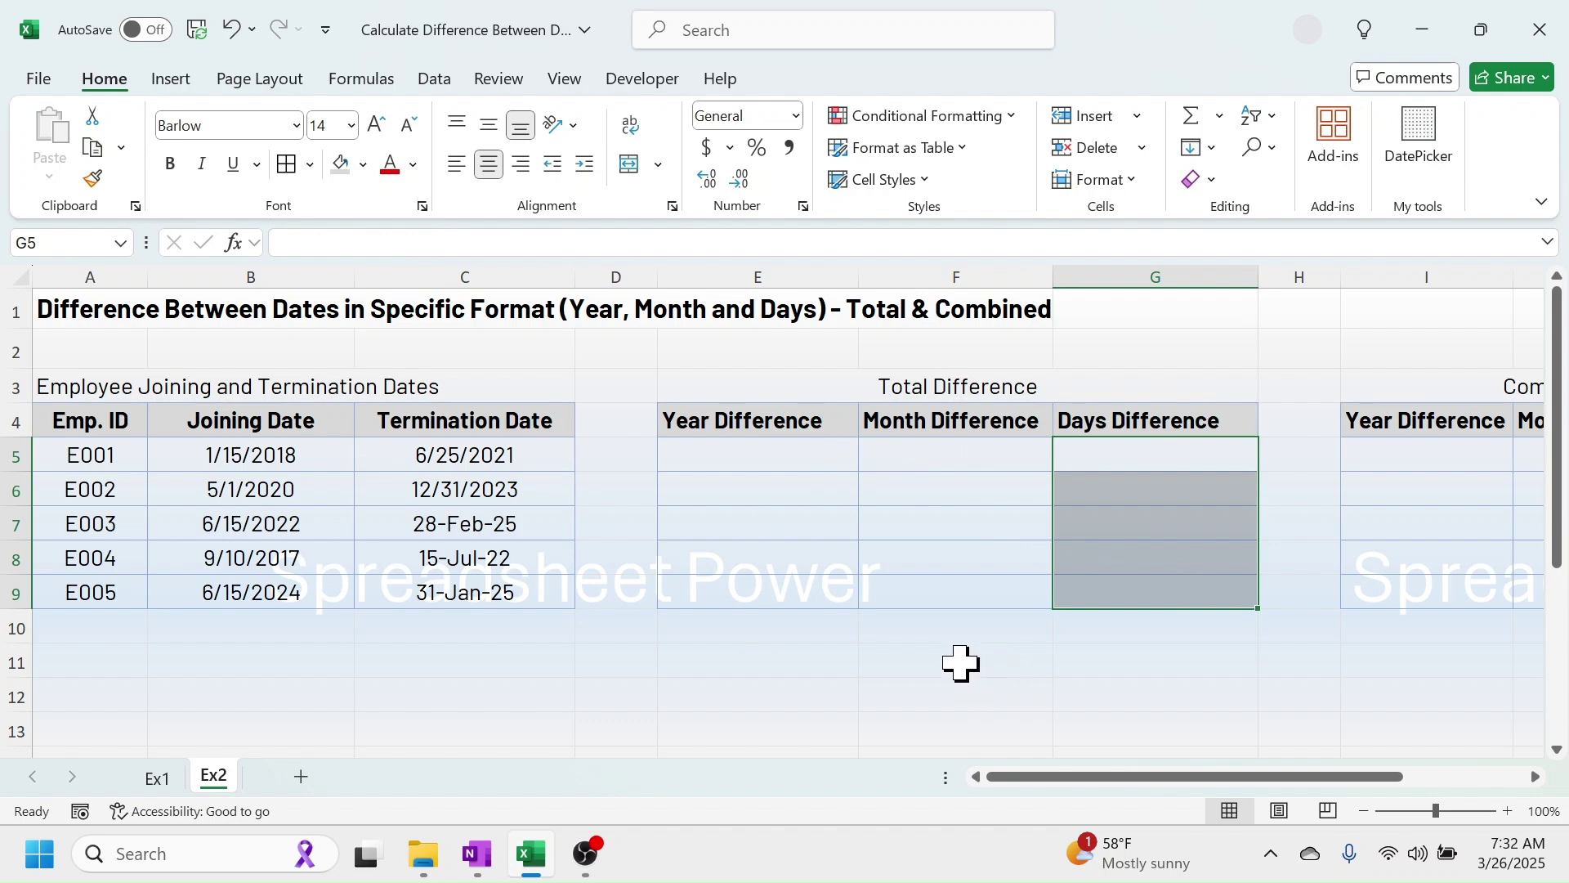
Enter =DATEDIF(B5,C5,"Y") in E5 for the first employee's whole-year difference
left_click(777, 454)
type("=")
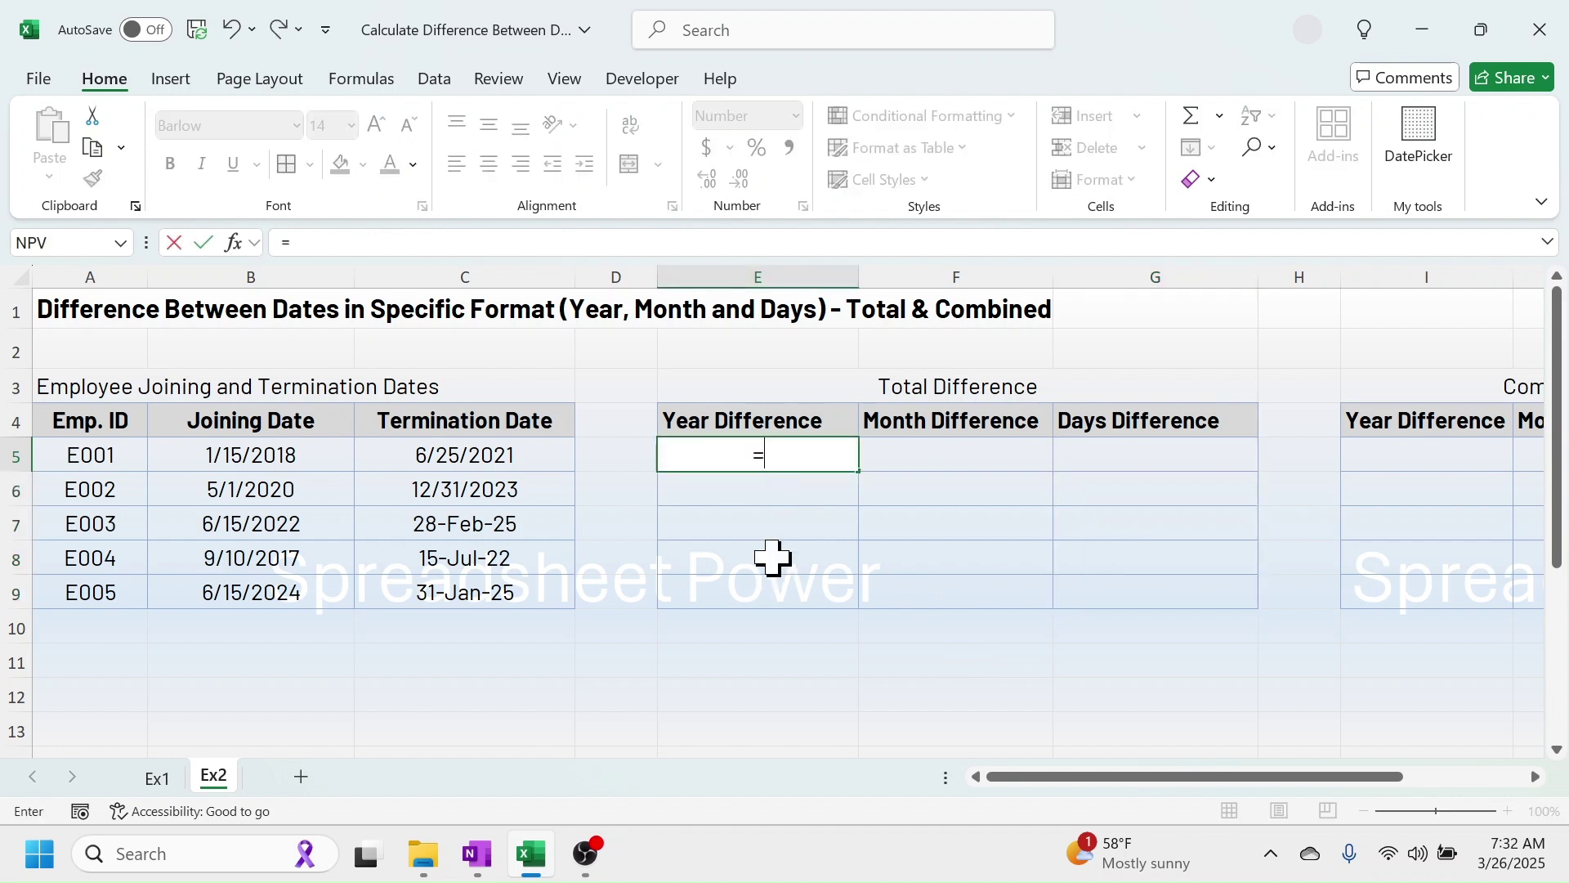
type("DATEDIF")
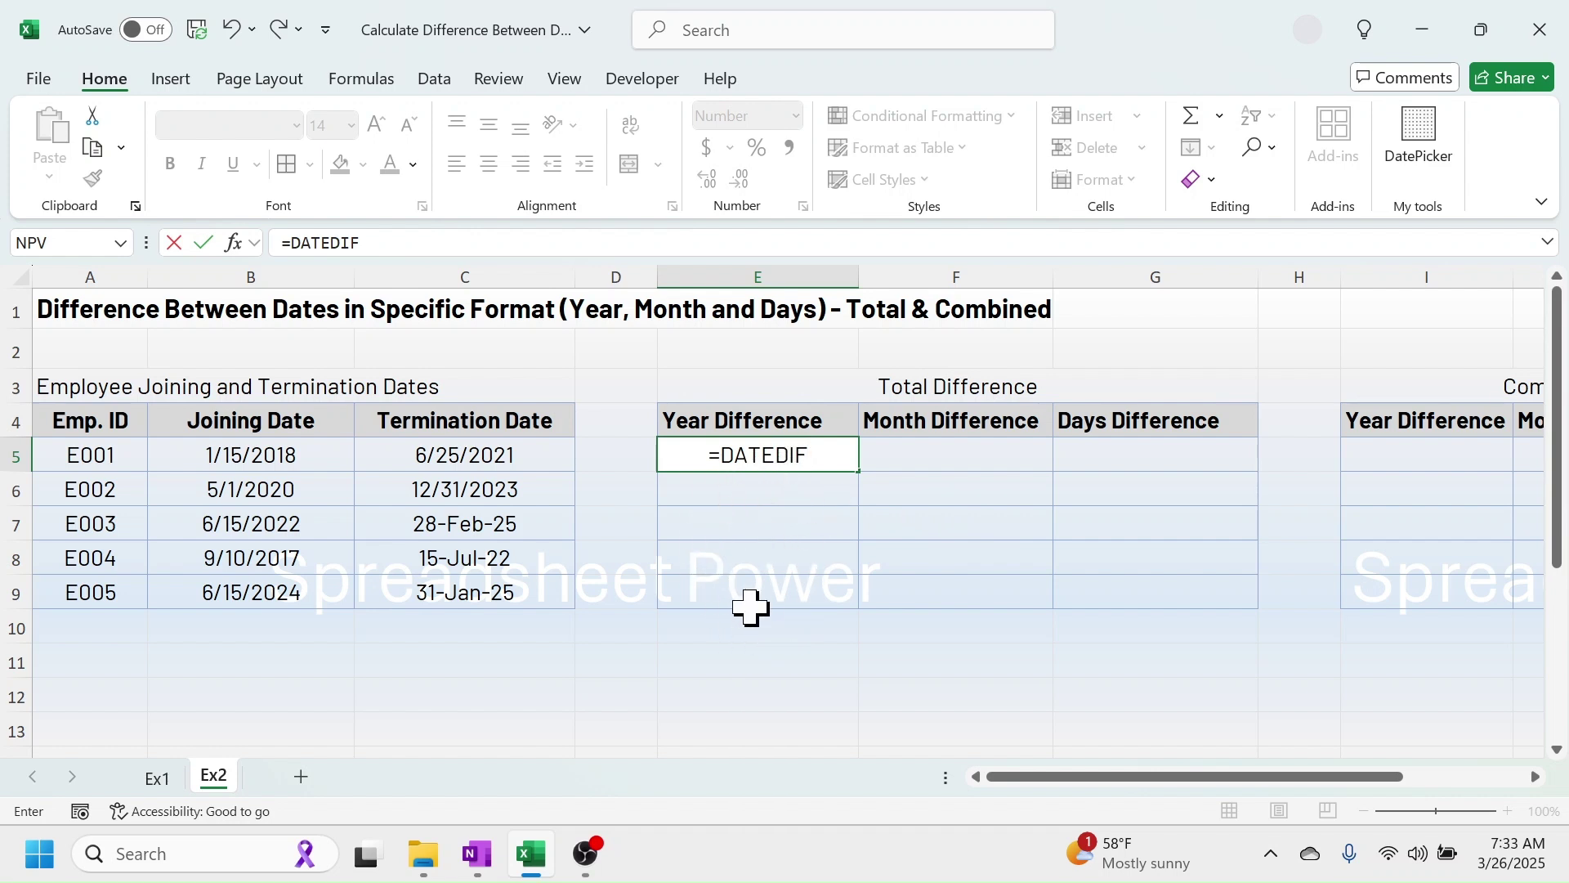
type("(")
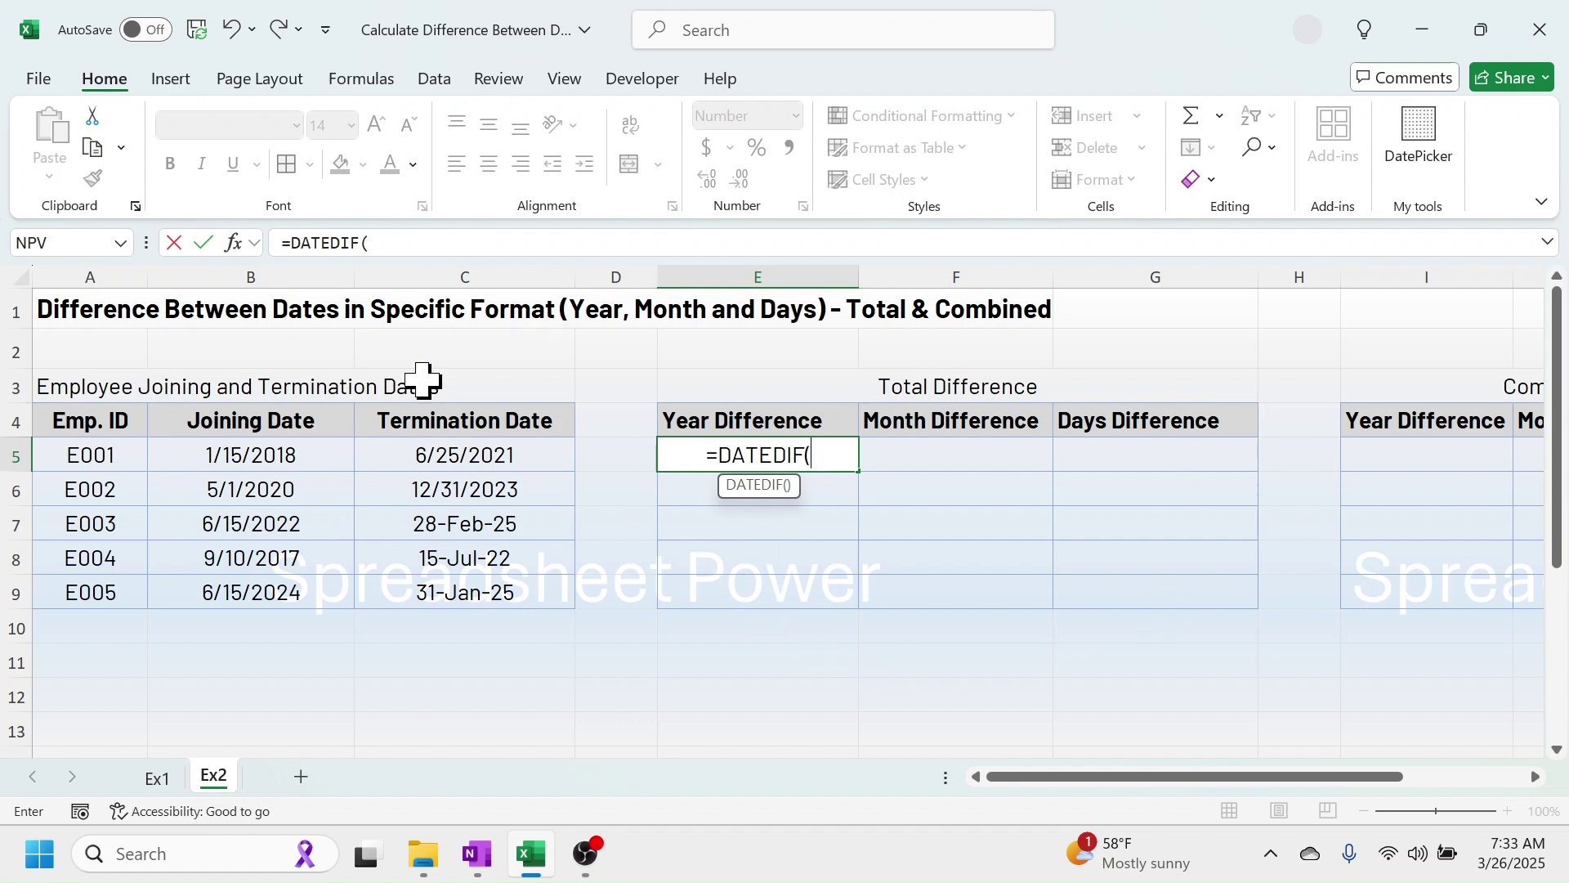
left_click(283, 455)
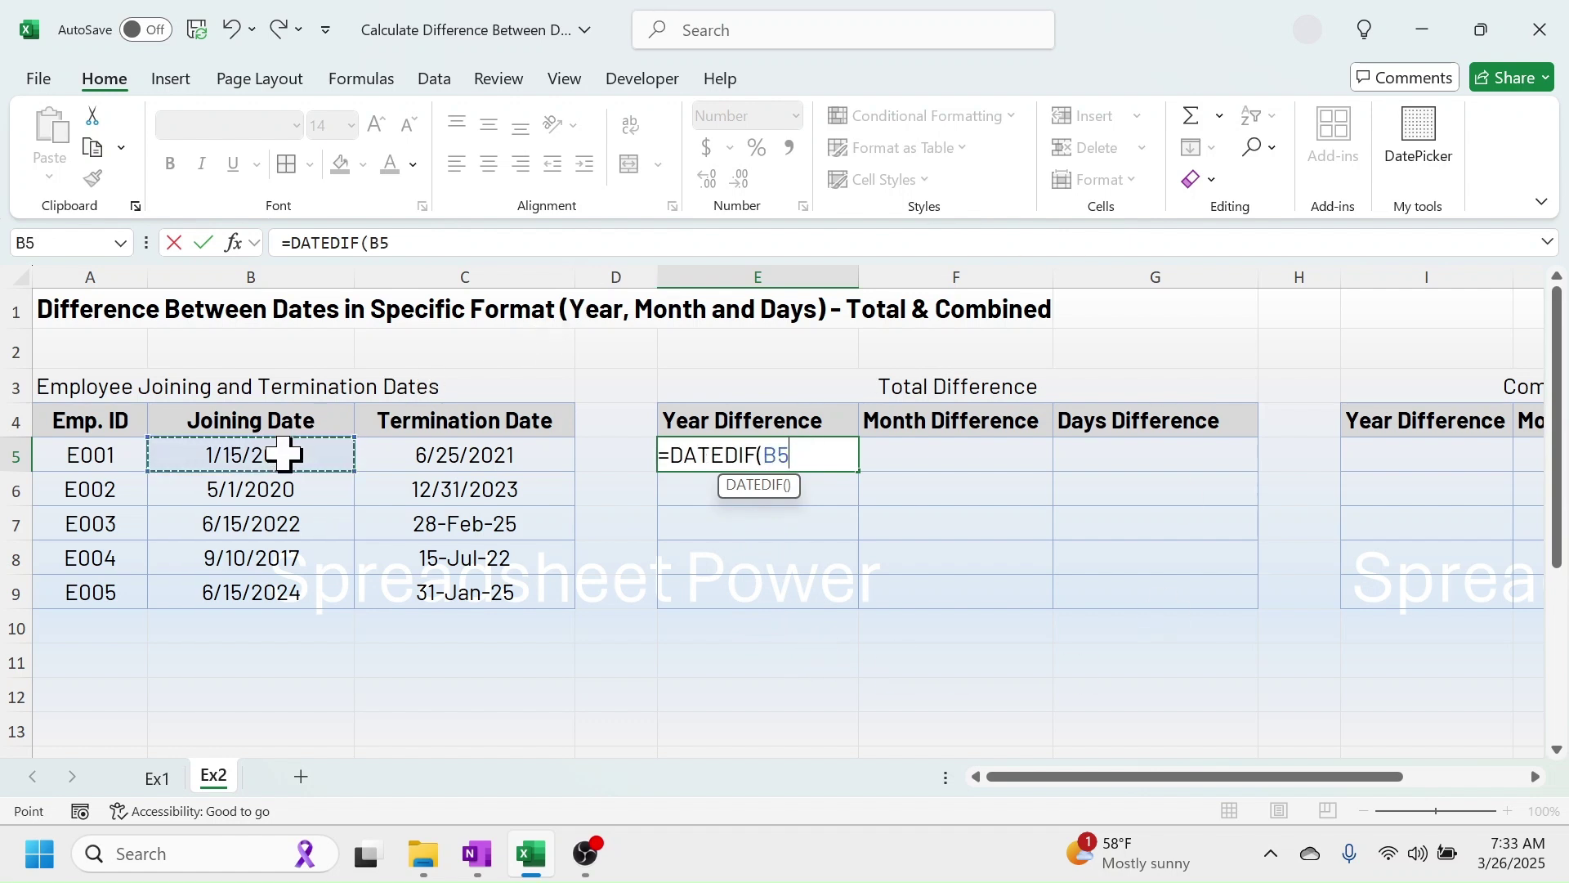
type(",")
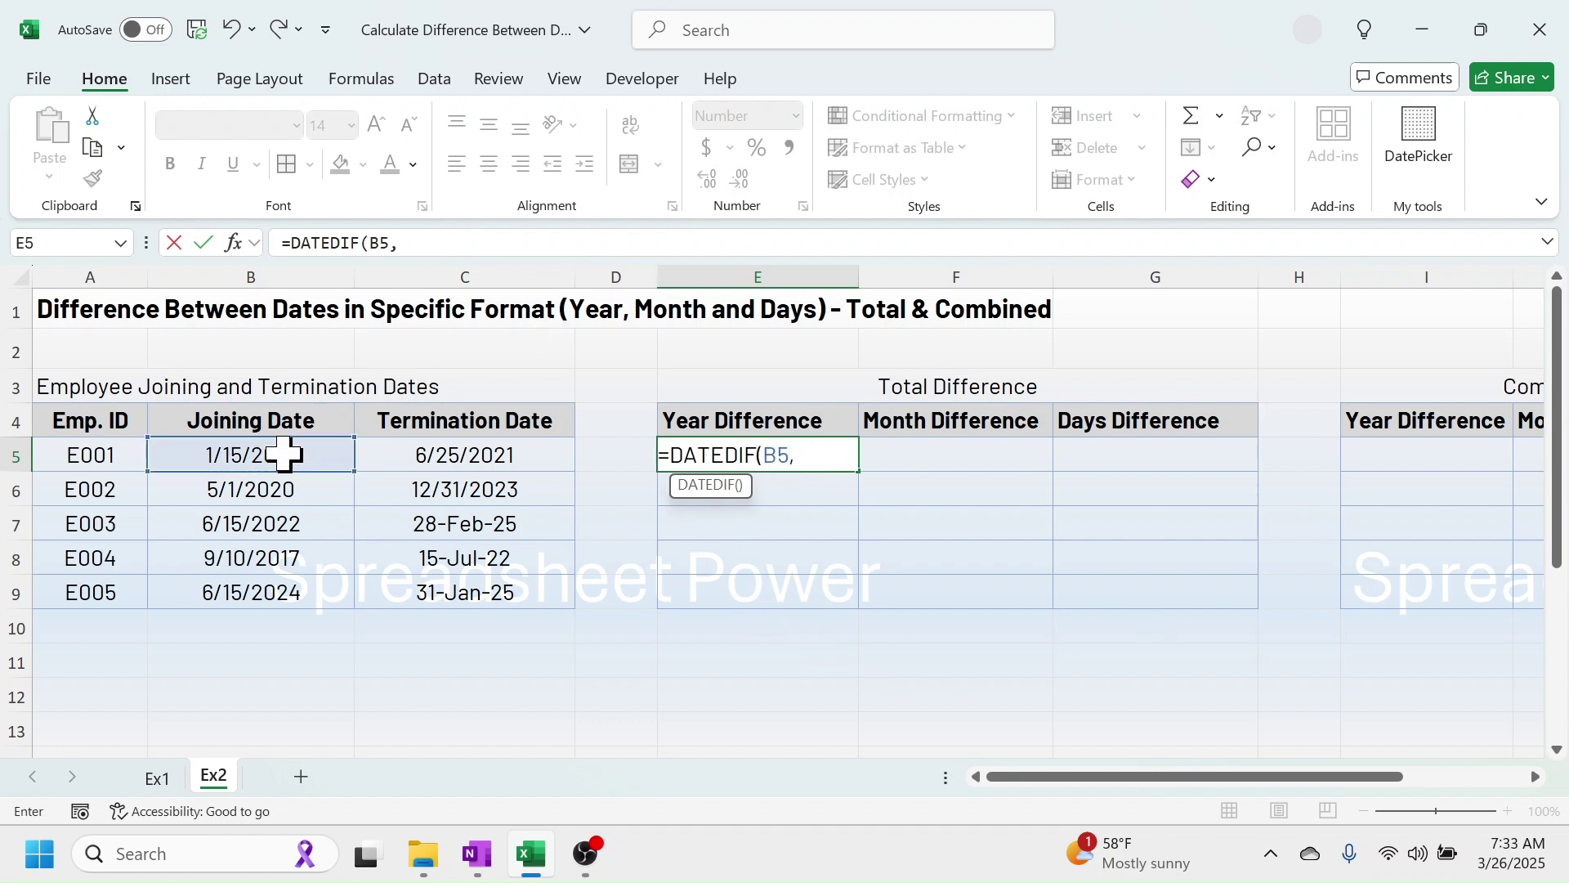
left_click(498, 464)
type(",\"Y")
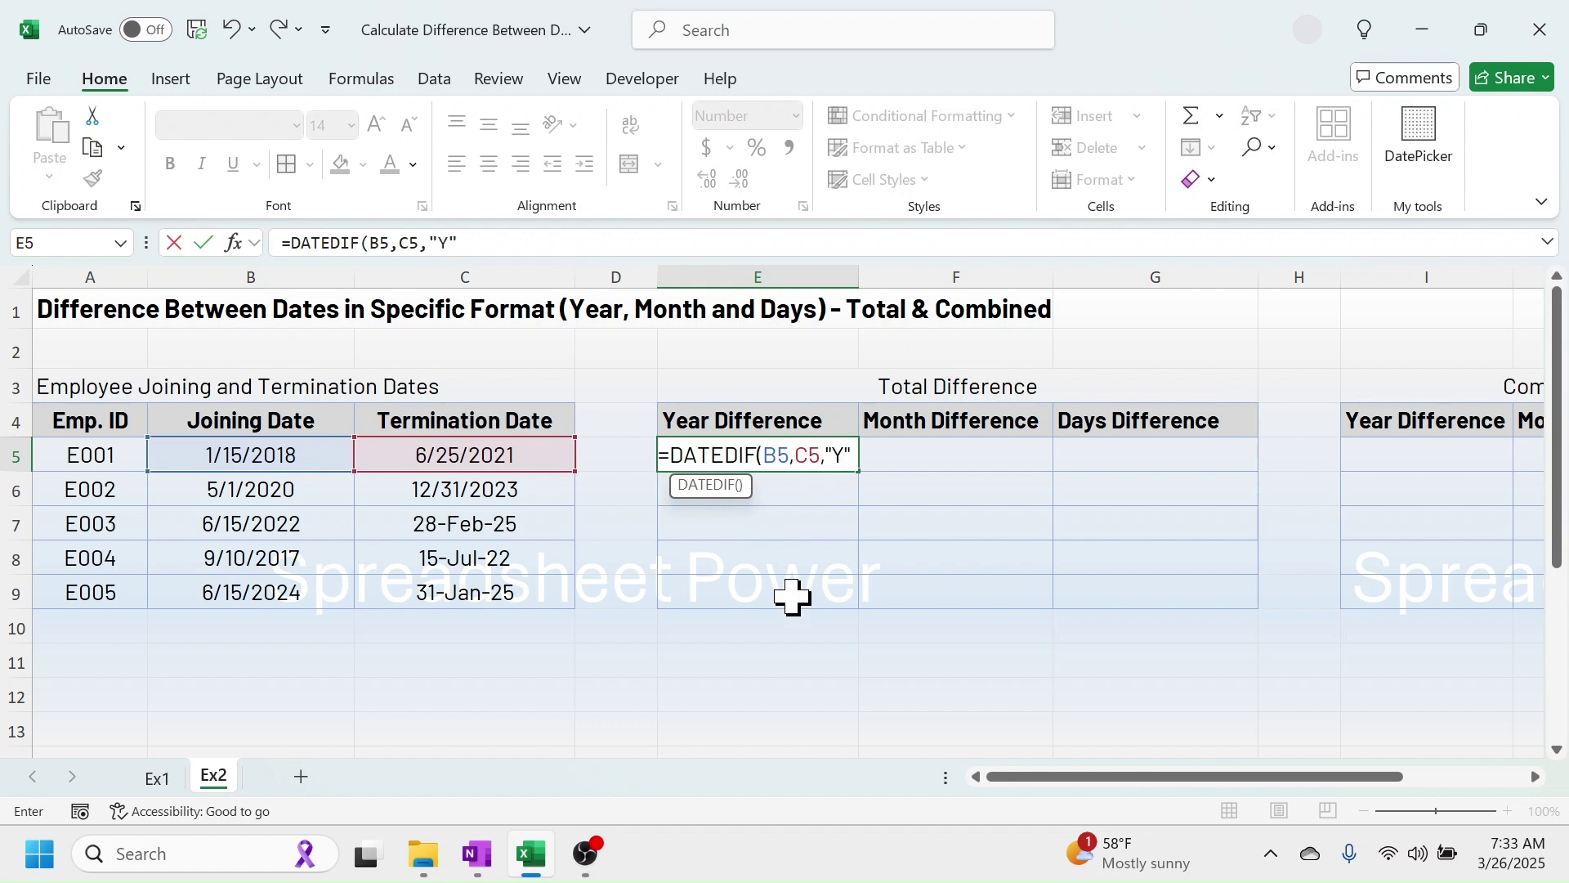
type(")")
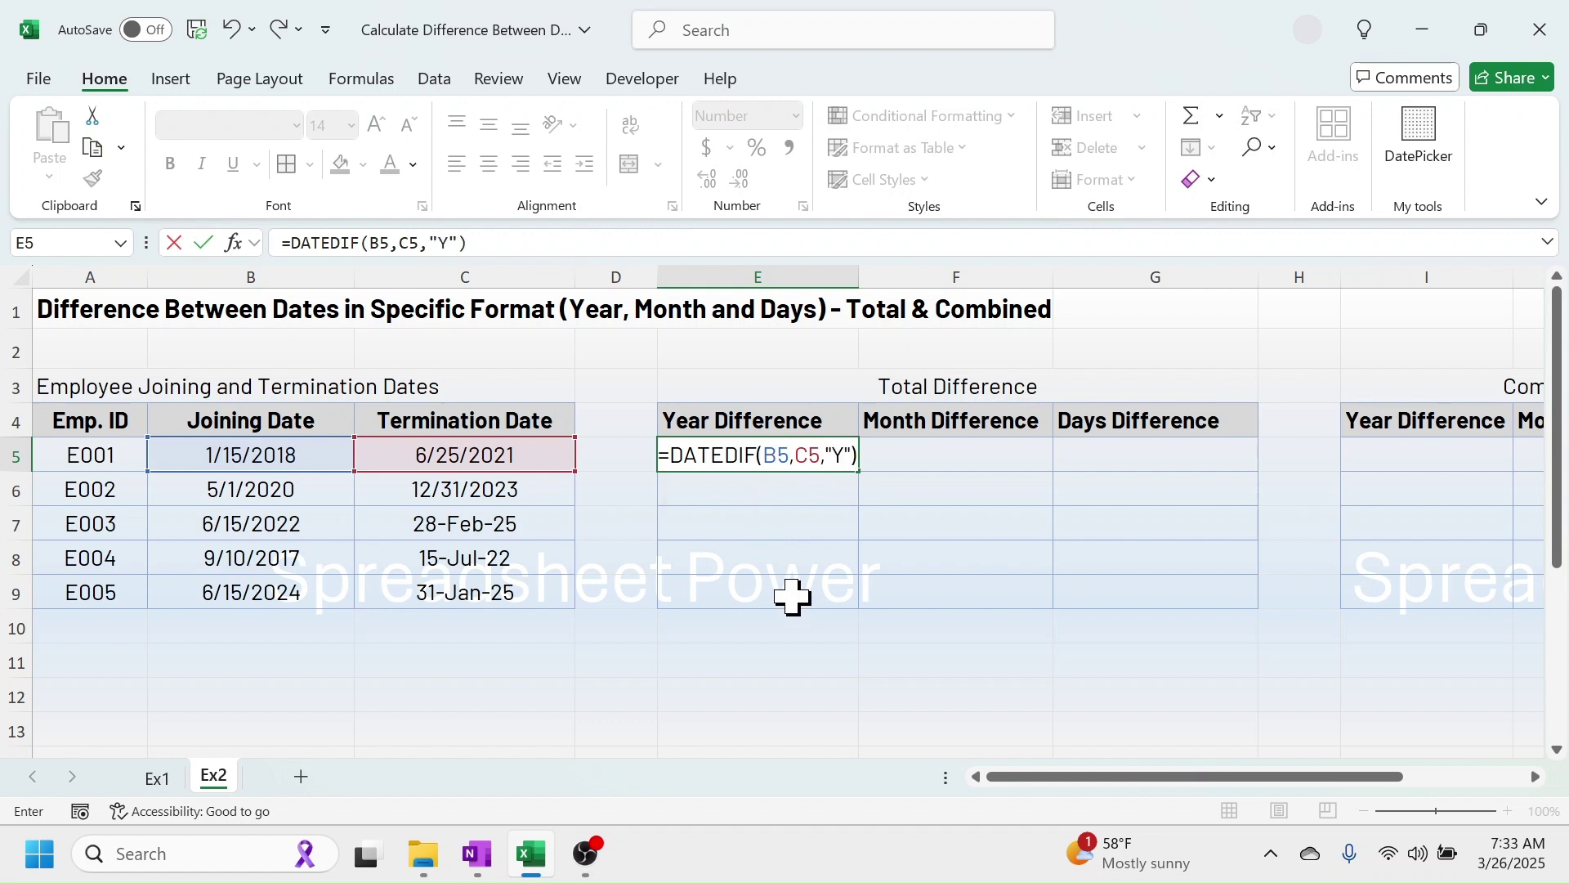
key("Return")
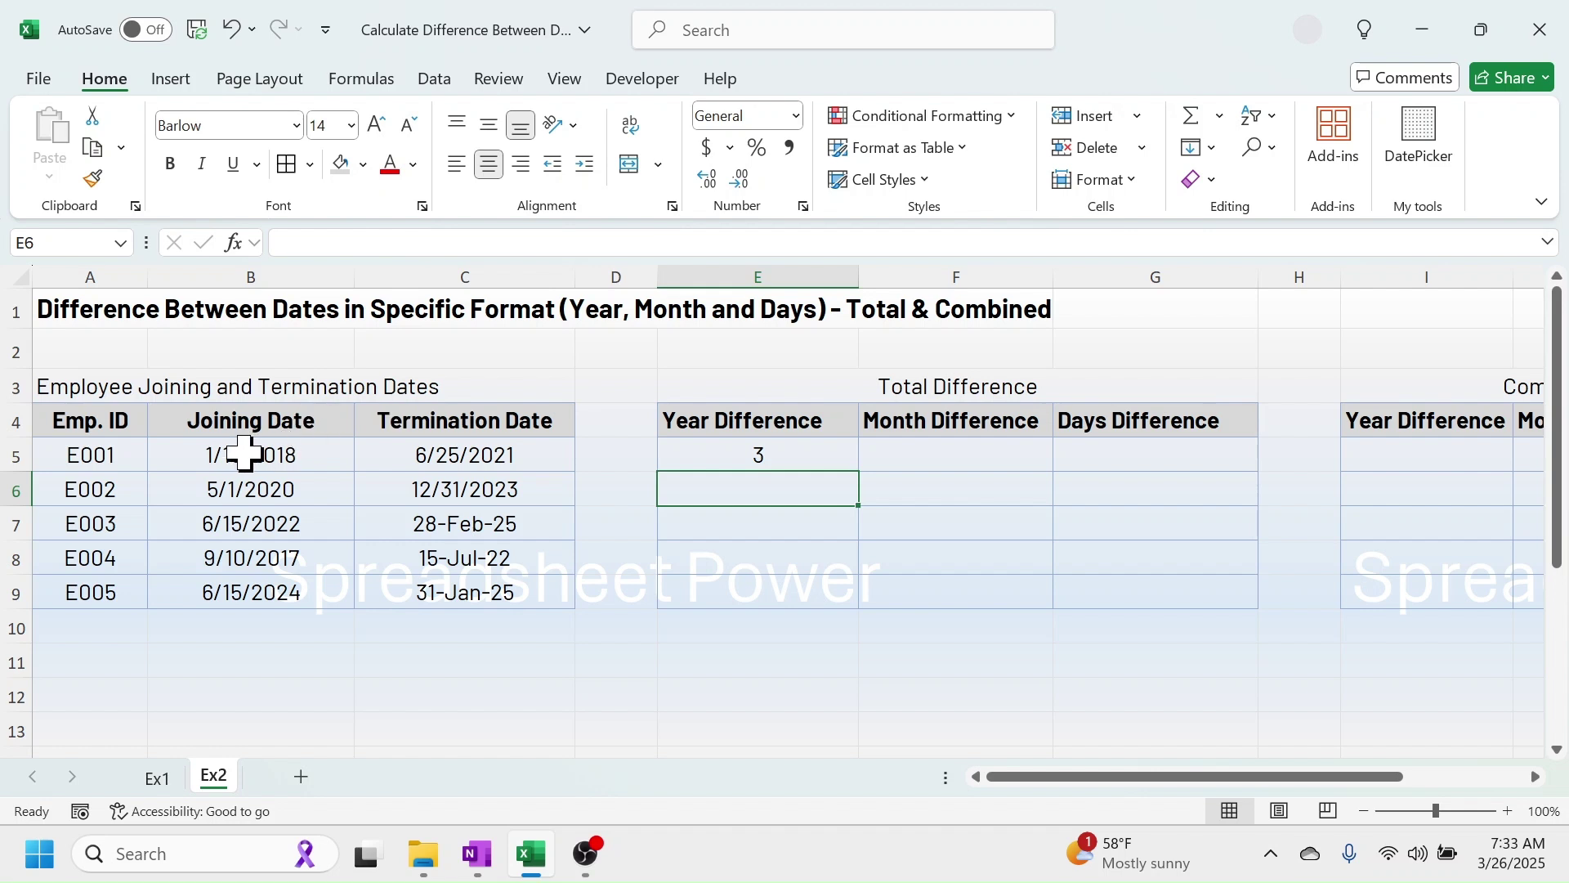
Fill the year formula down to E9 and check E005's joining and termination dates
left_click(724, 448)
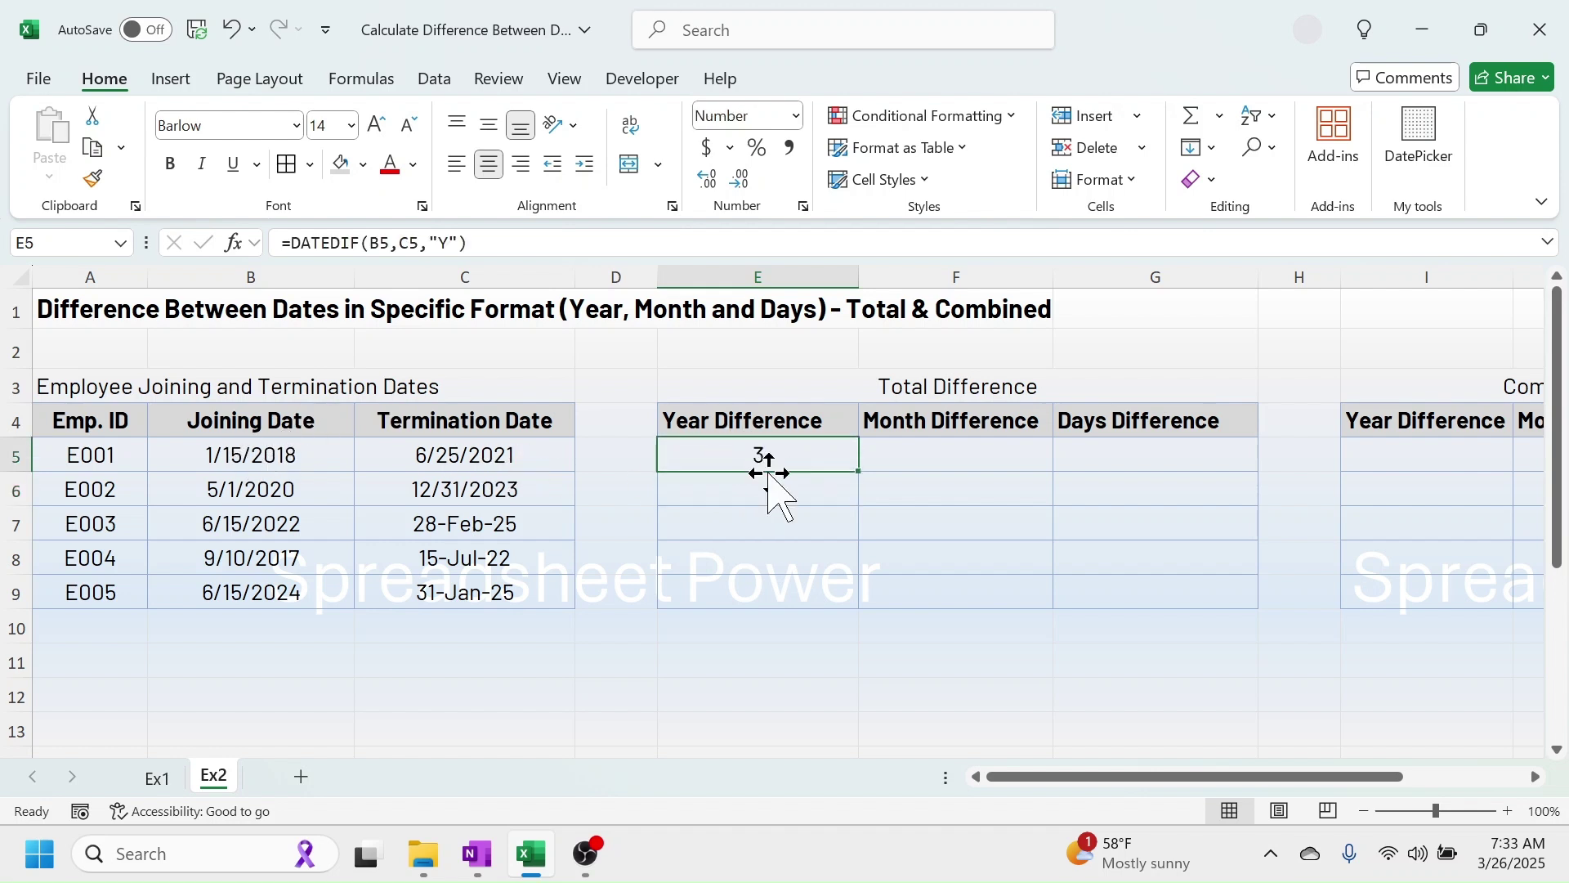
left_click_drag(863, 478, 851, 603)
left_click(252, 594)
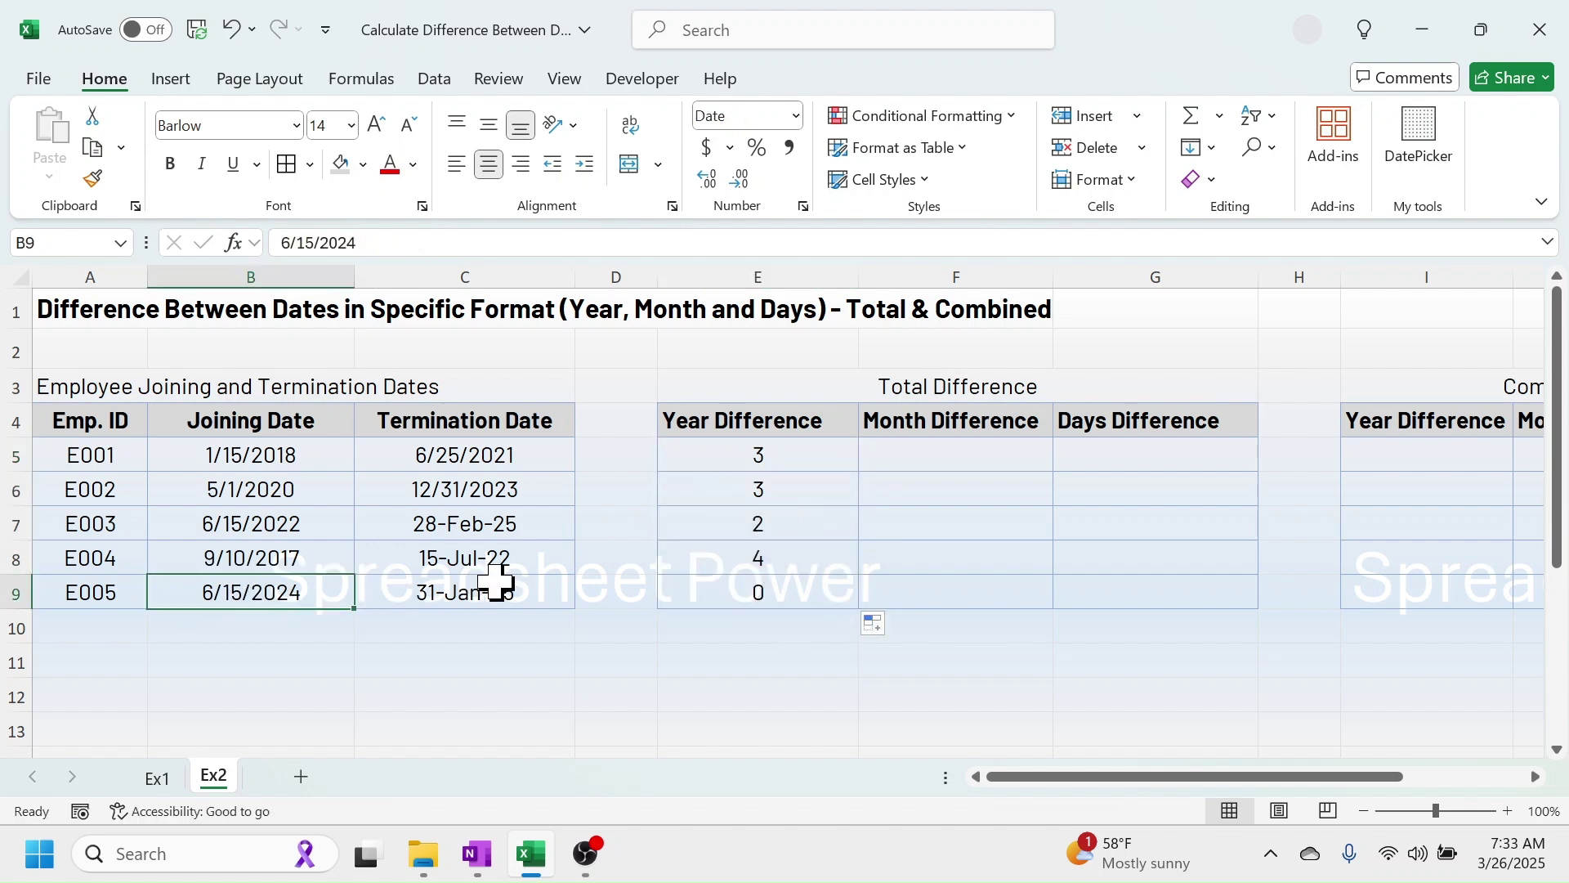
left_click(498, 586)
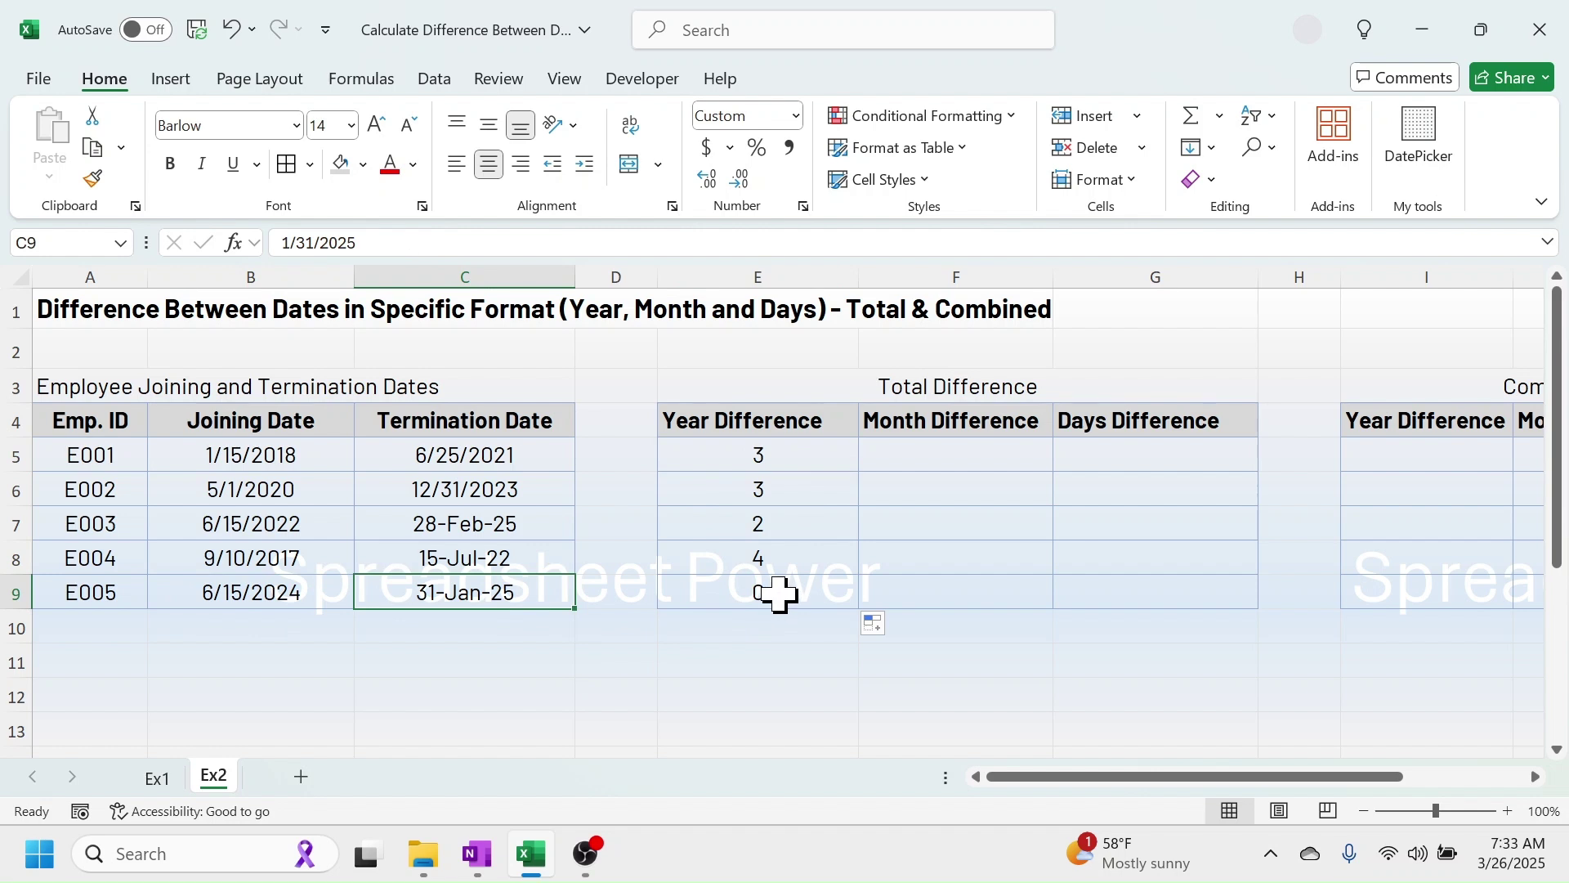
left_click(311, 593)
left_click(478, 602)
left_click(279, 600)
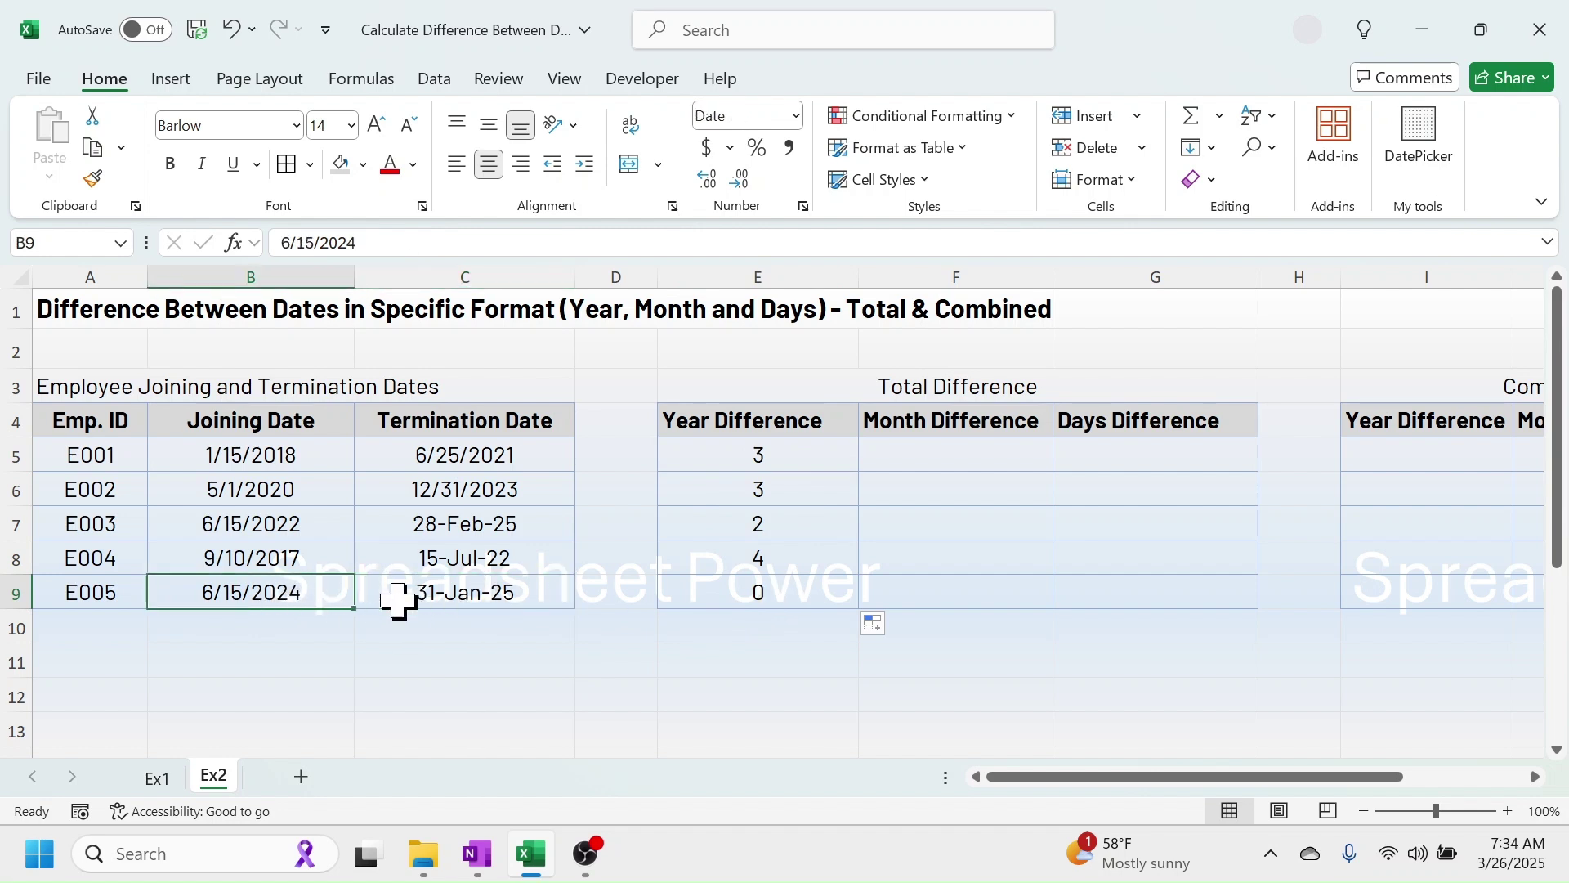
left_click(401, 601)
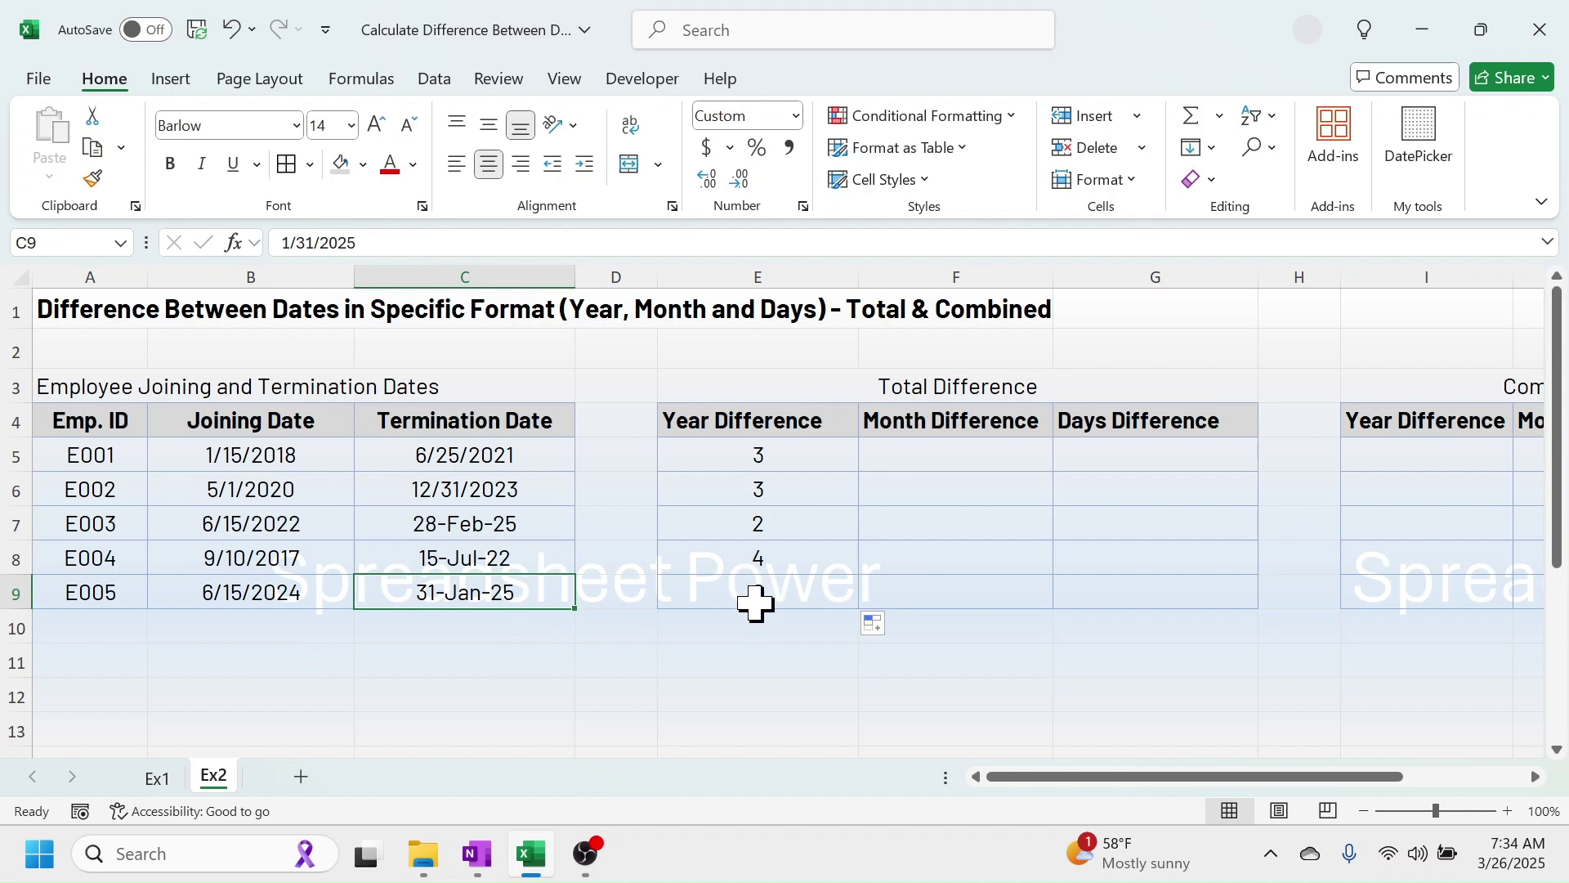
Enter =DATEDIF(B5,C5,"M") in F5 for the total month difference
left_click(944, 456)
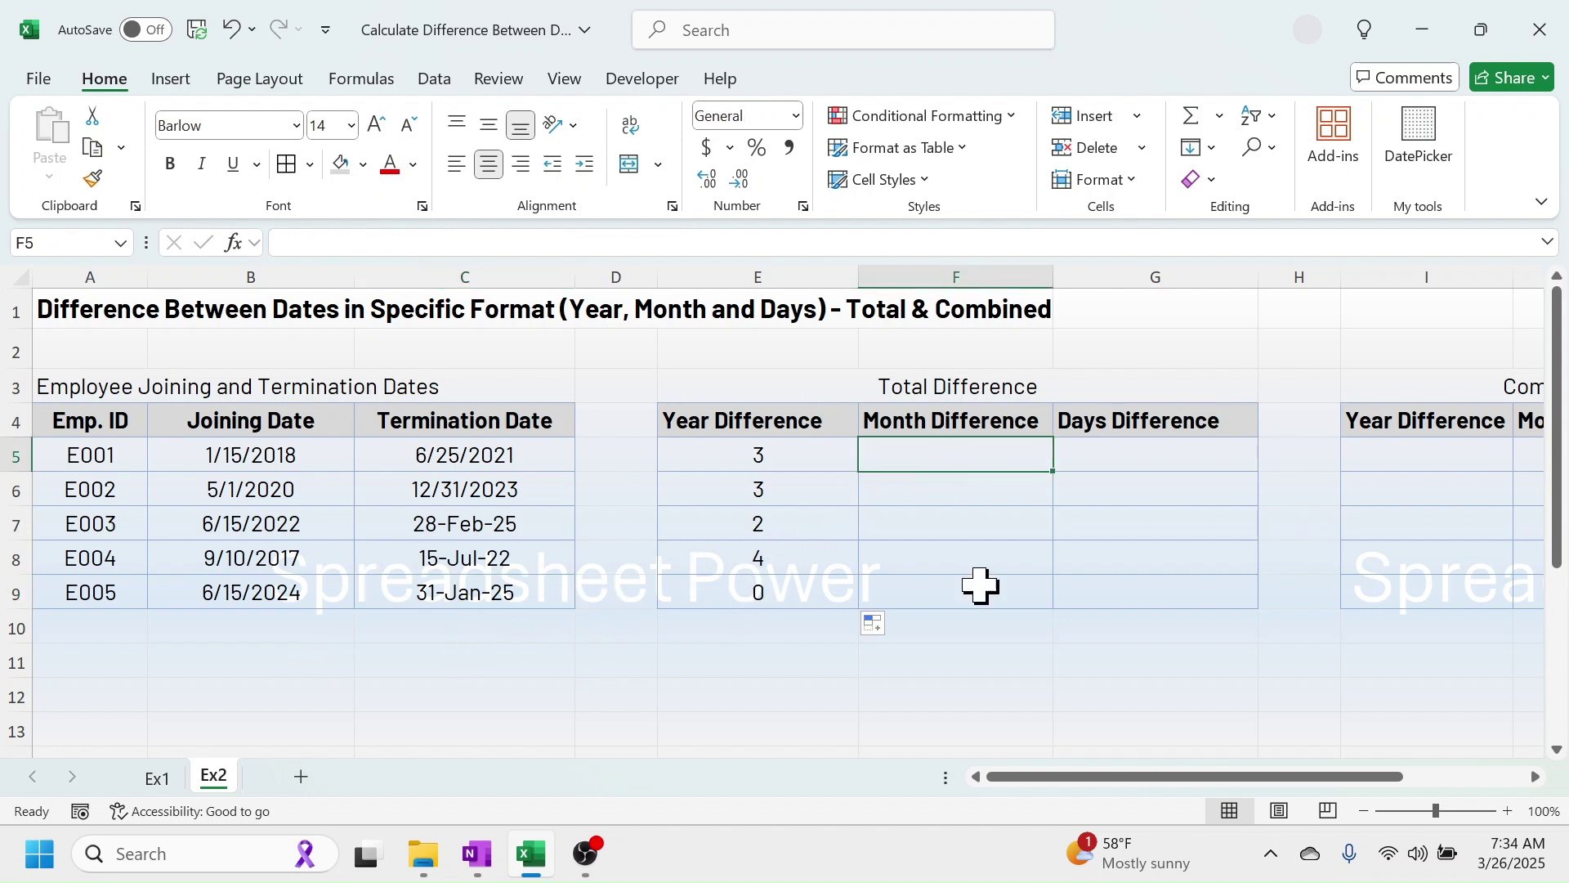
type("=D")
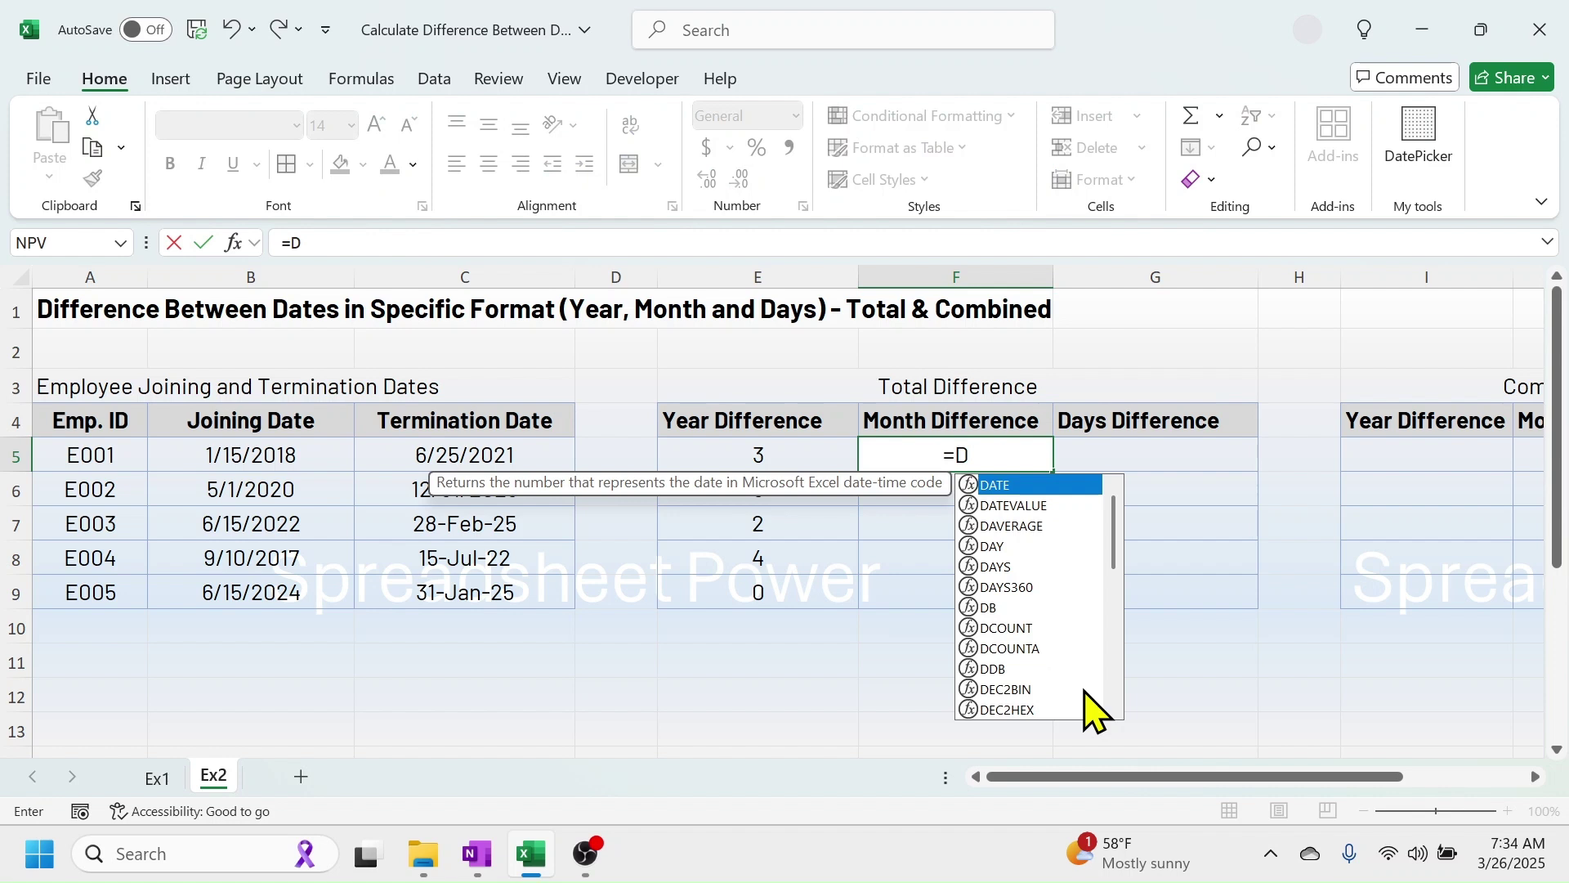
type("ATEDIF(")
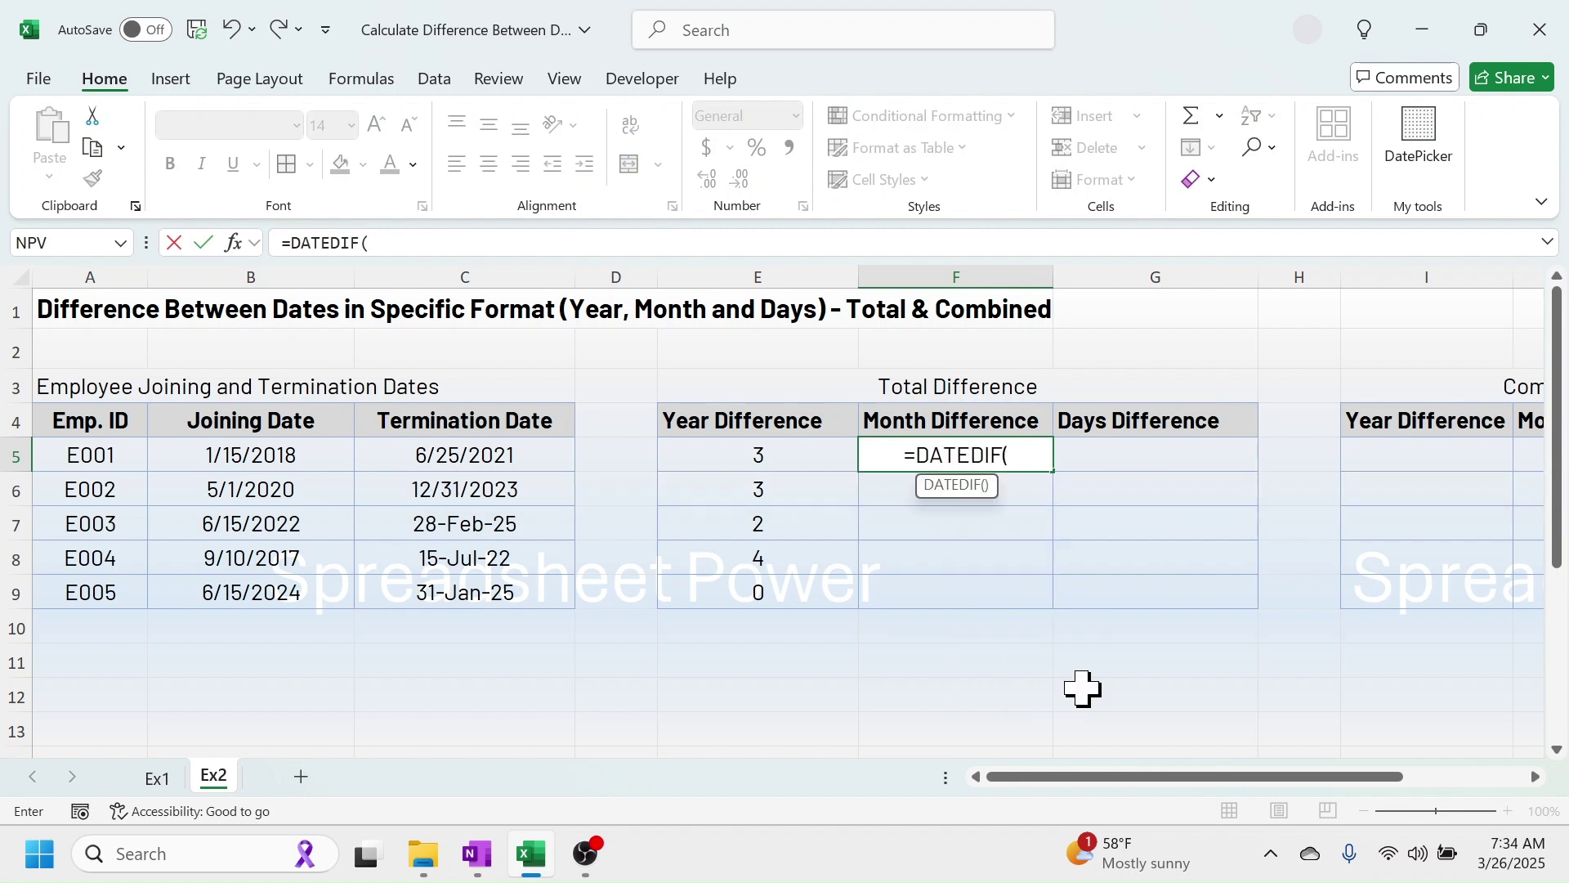
left_click(270, 452)
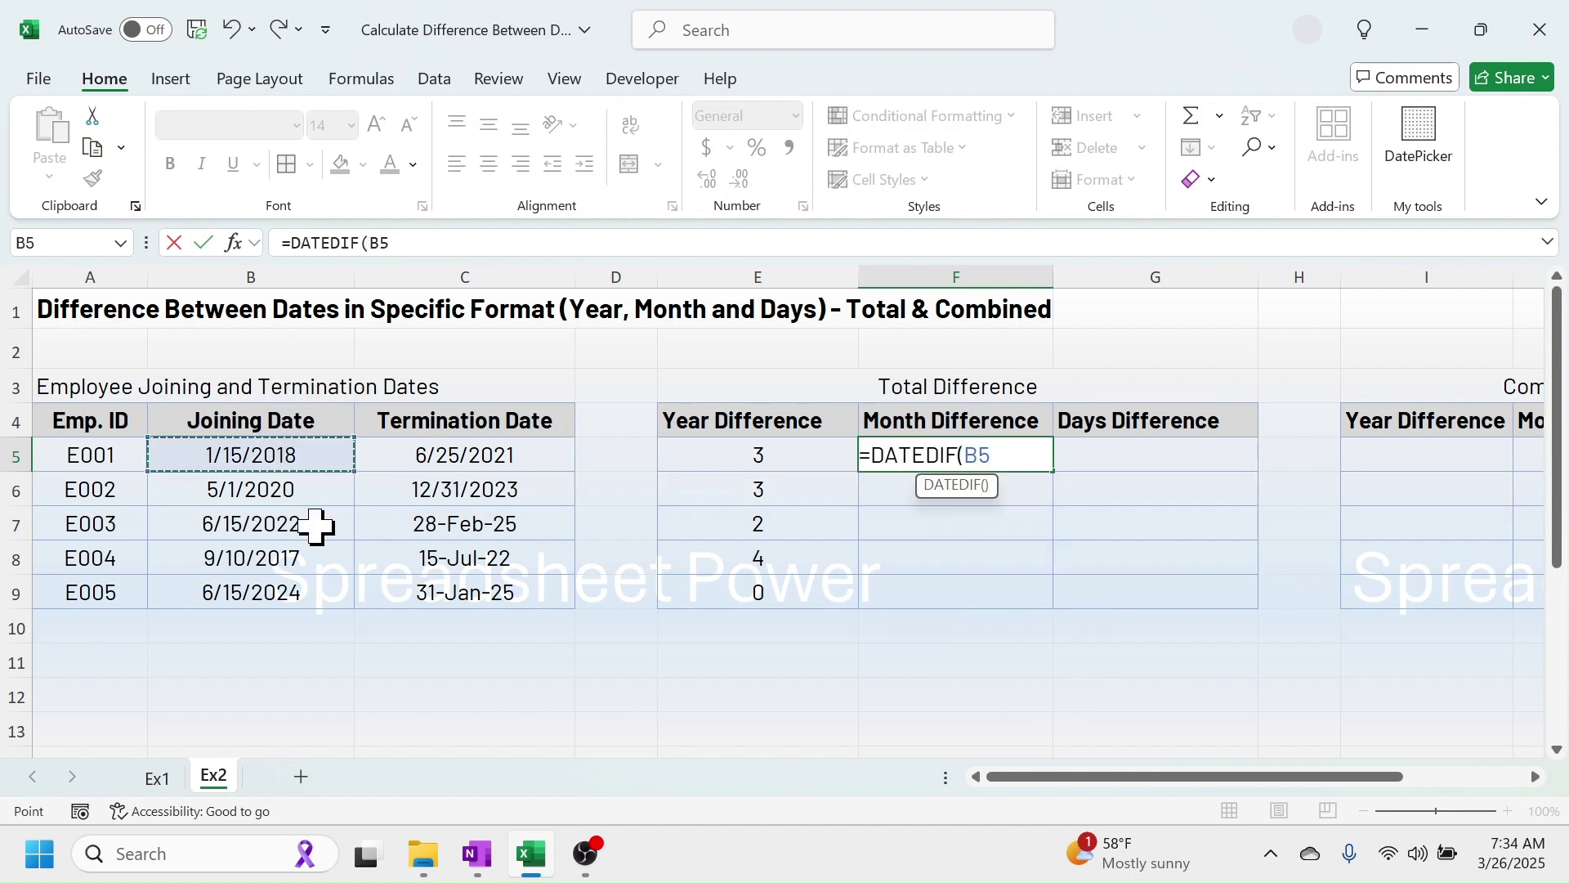
type(",")
left_click(527, 461)
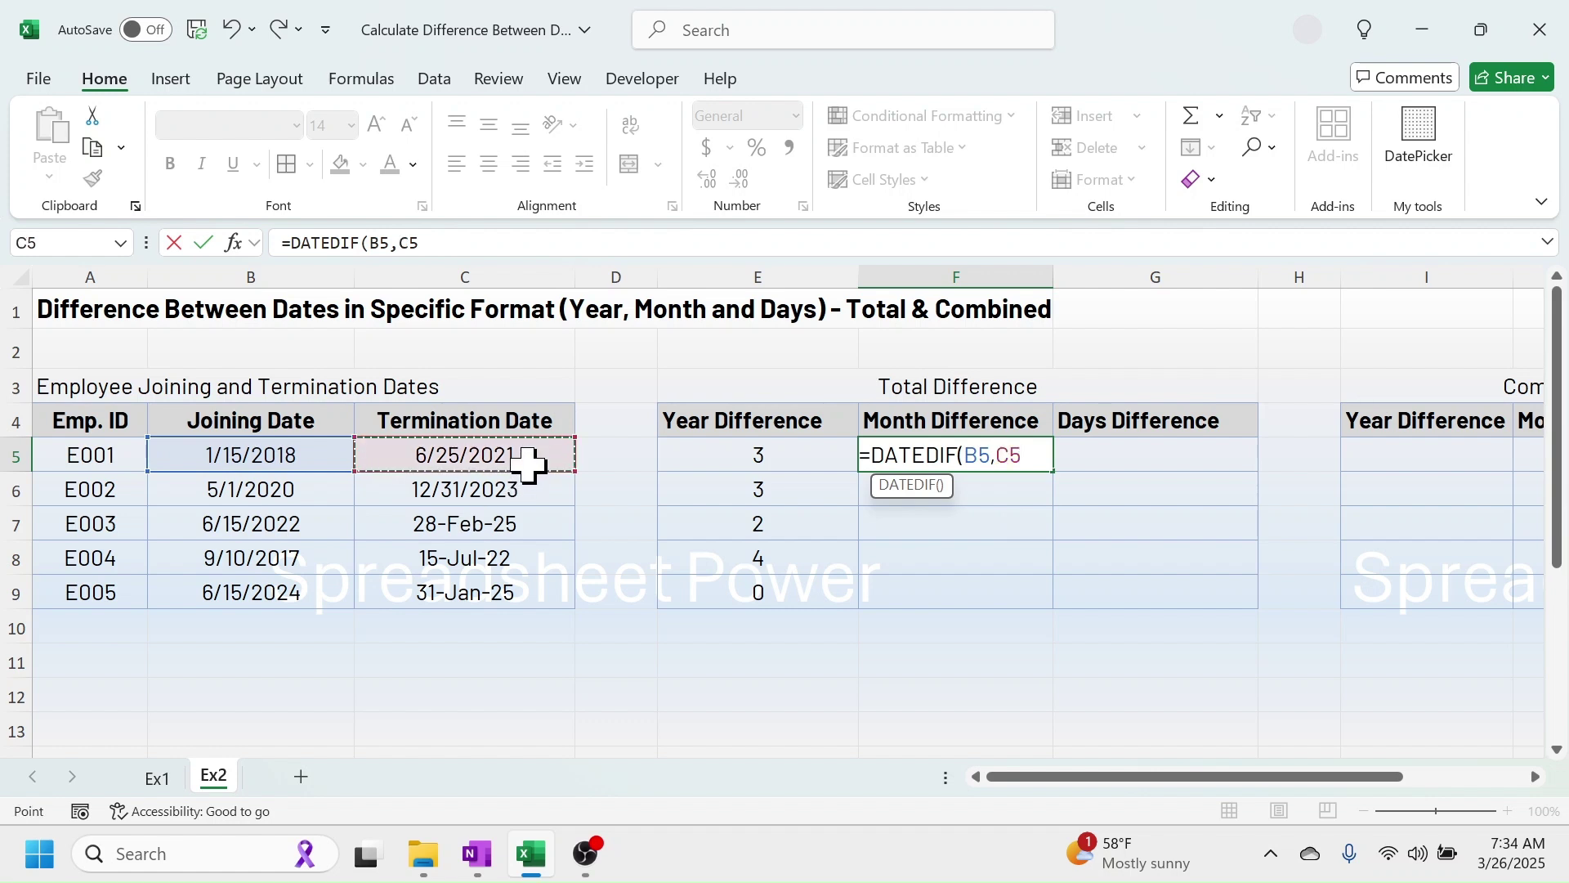
type(",\"M")
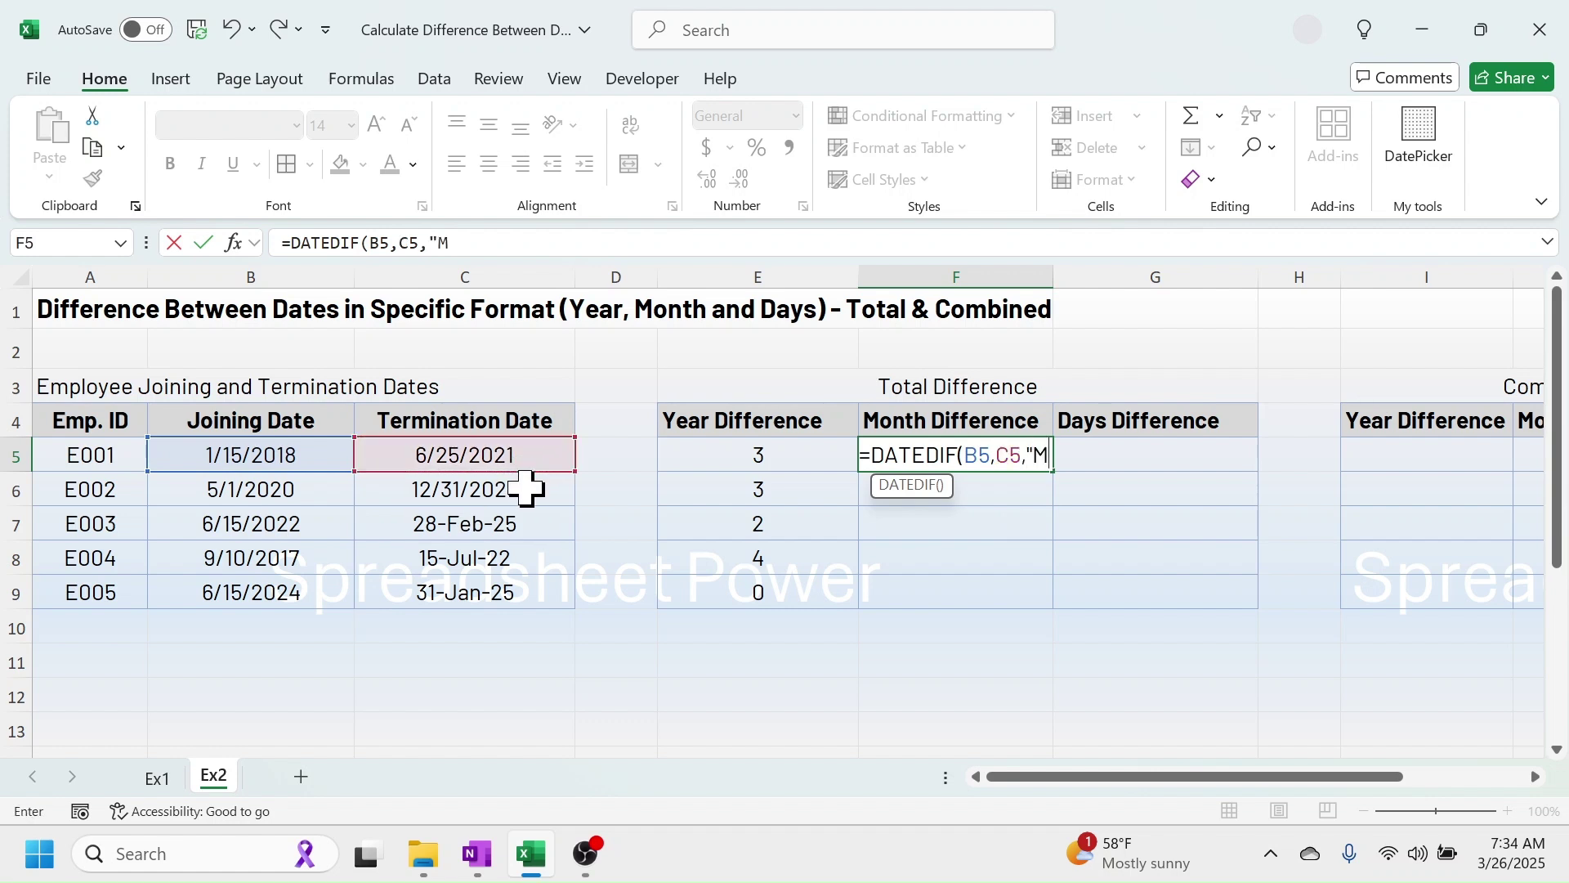
type("\")")
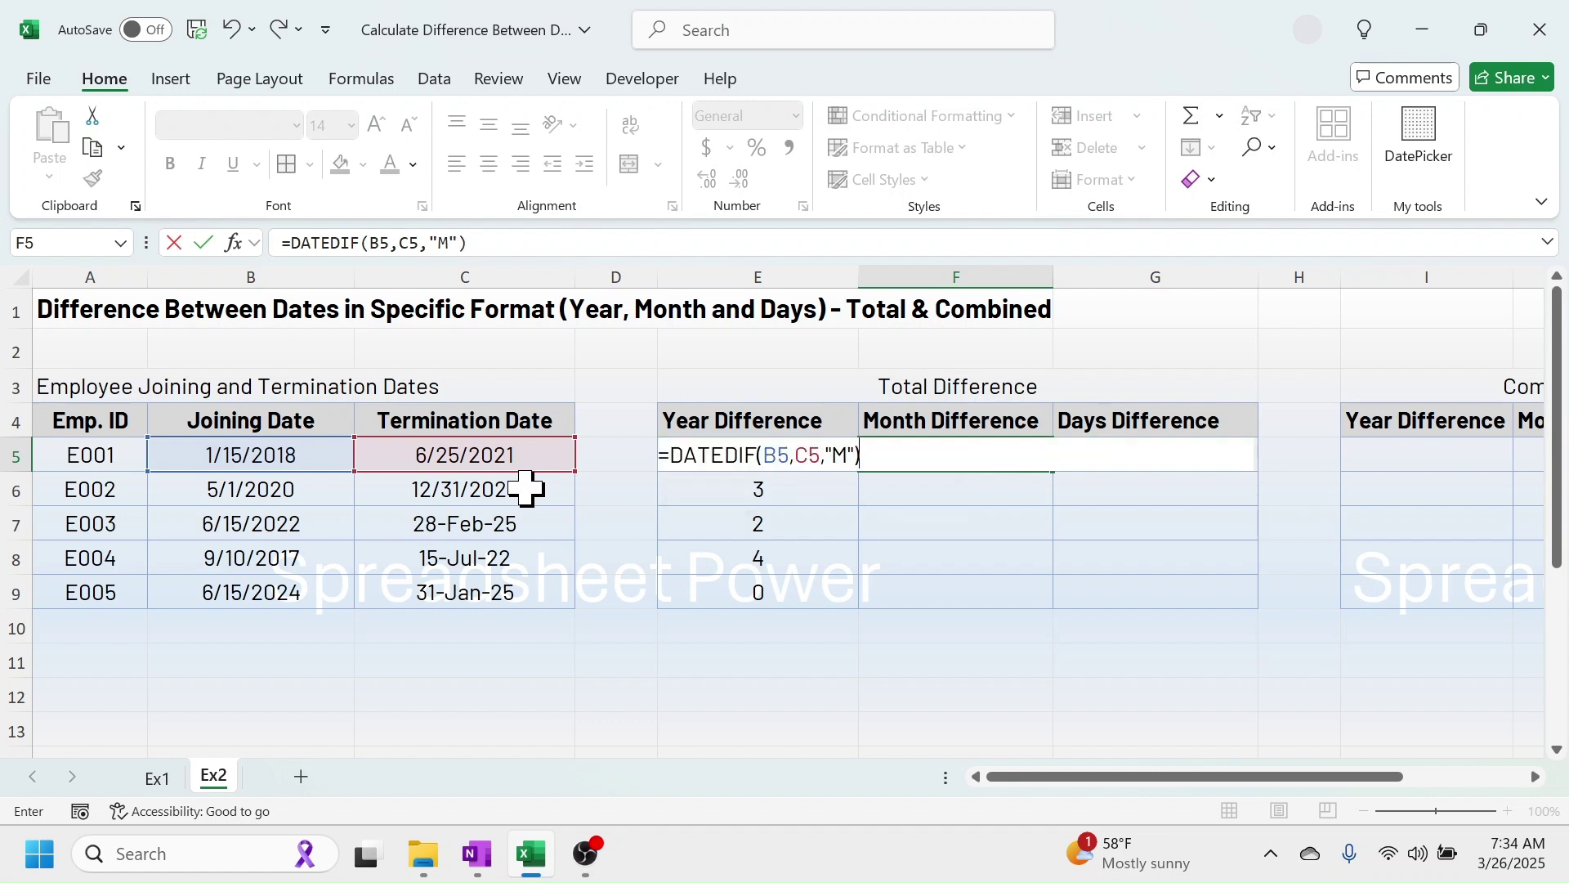
key("Return")
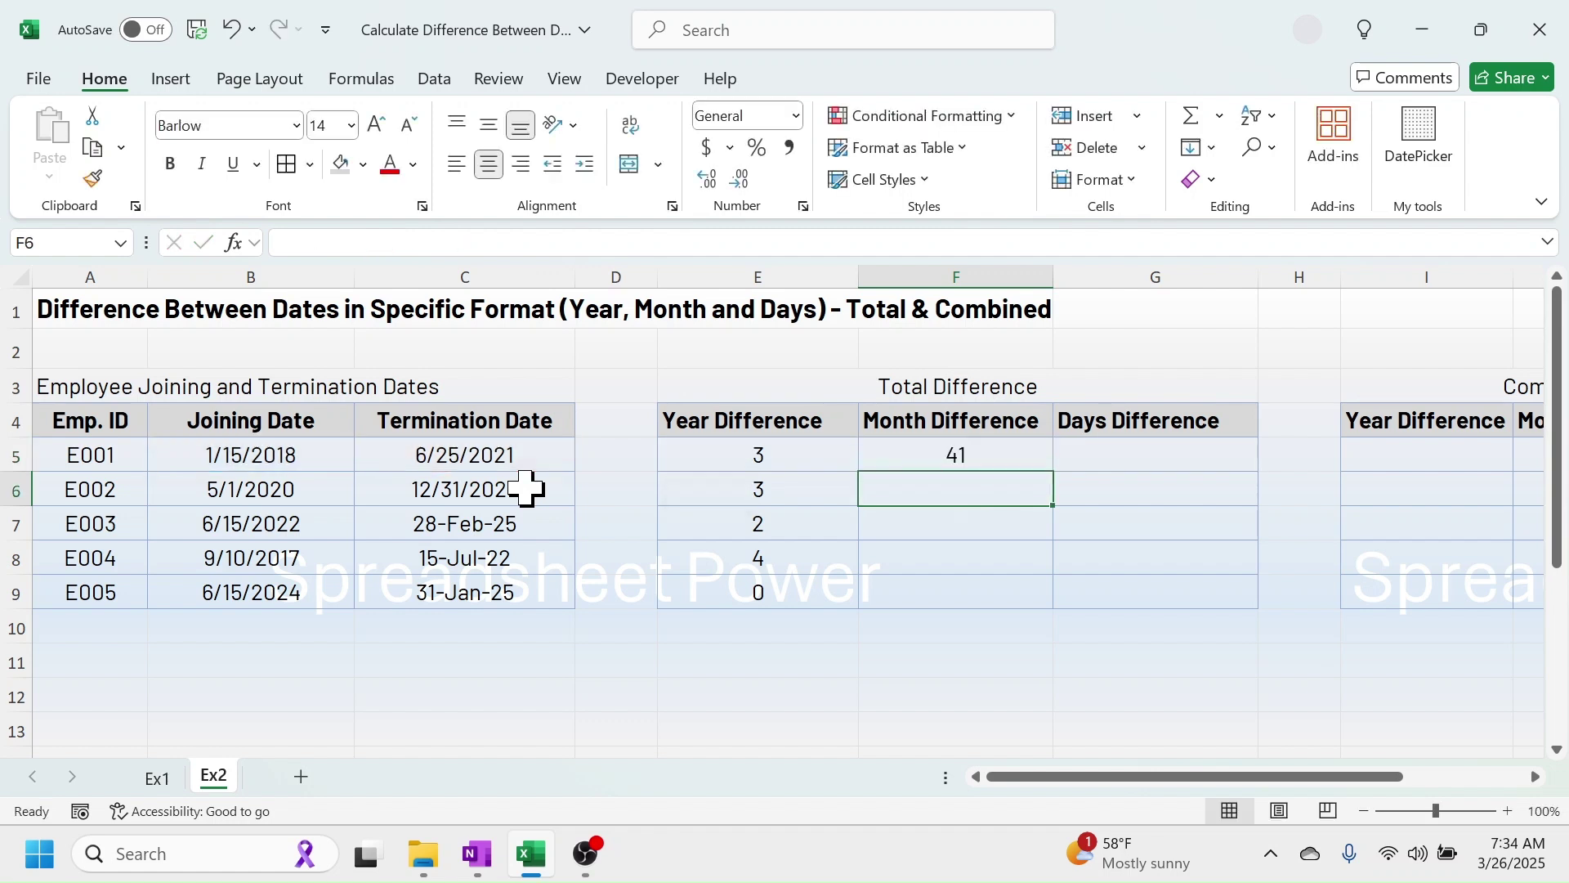
Fill the month formula down to F9, giving 41, 43, 32, 58 and 7
left_click(926, 458)
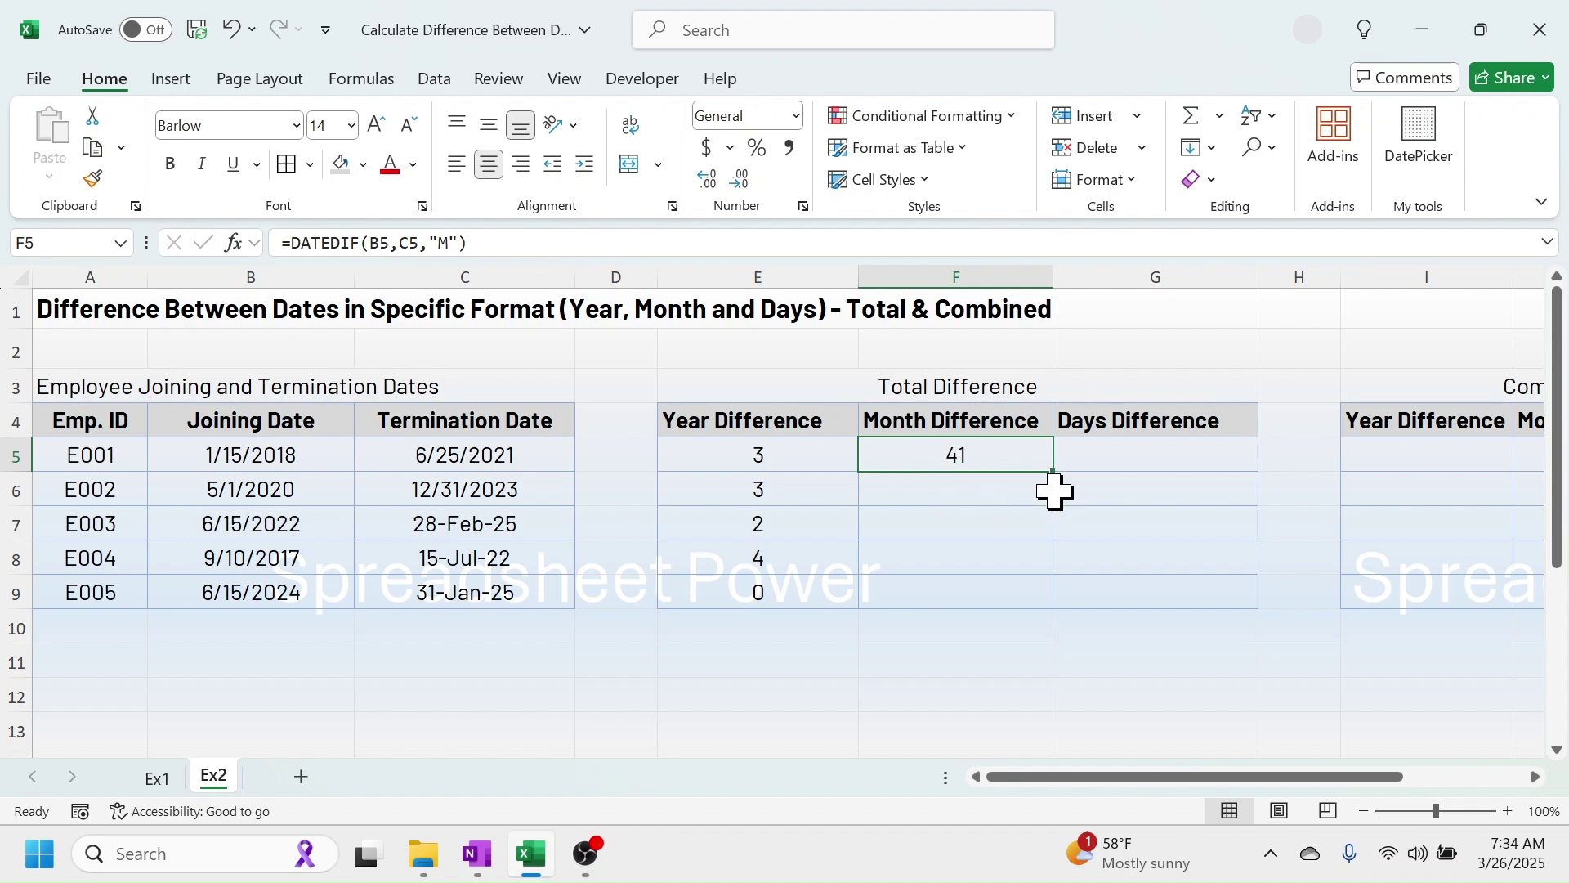
left_click_drag(1057, 478, 1054, 602)
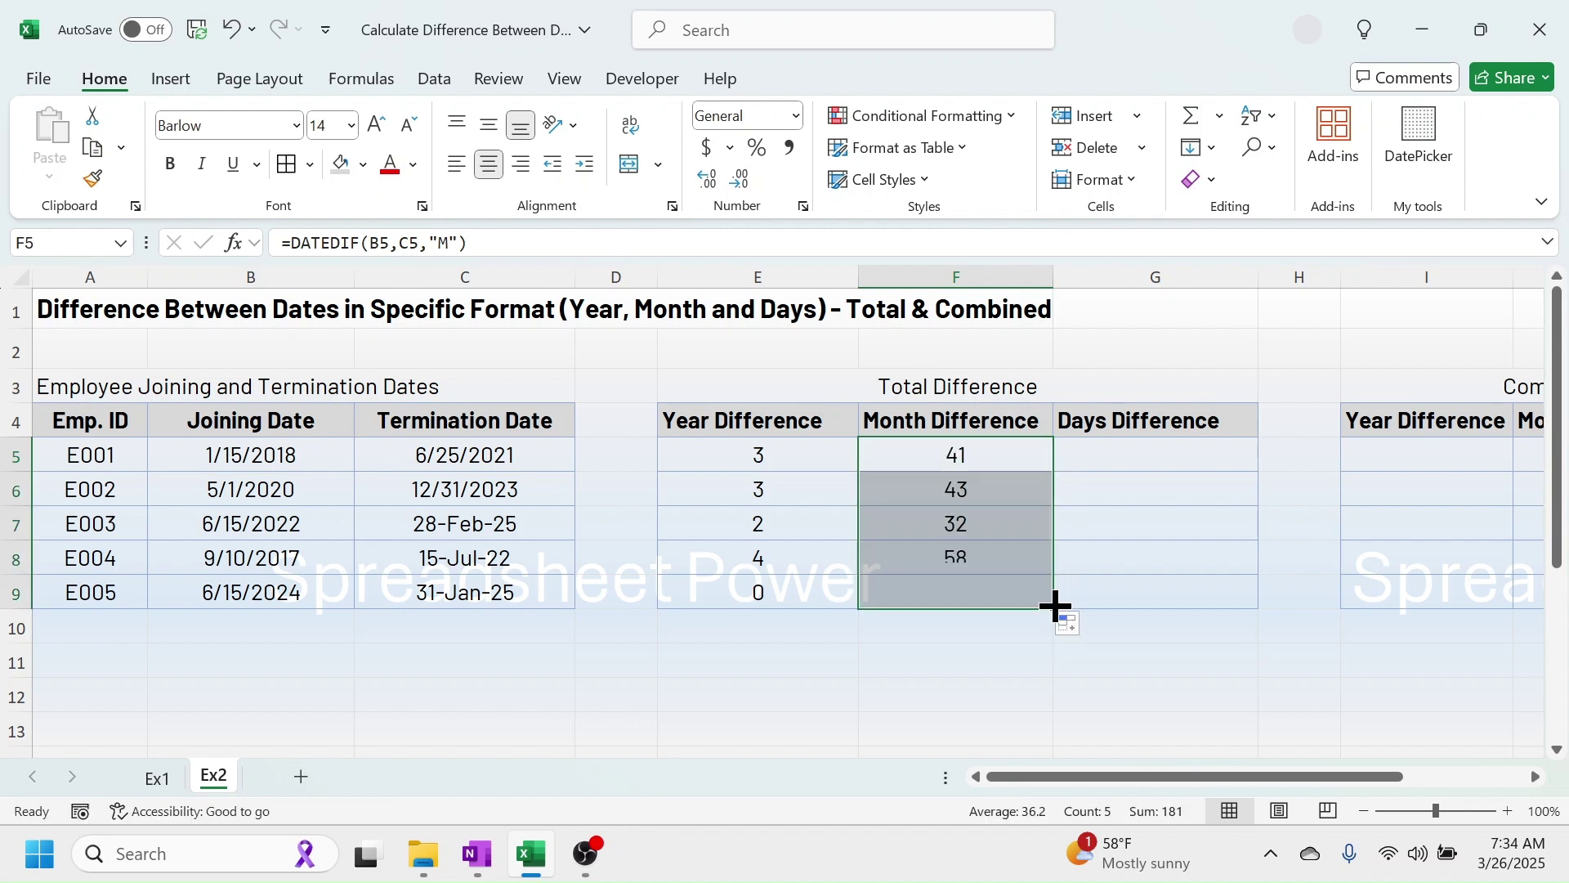
left_click(957, 564)
left_click(968, 595)
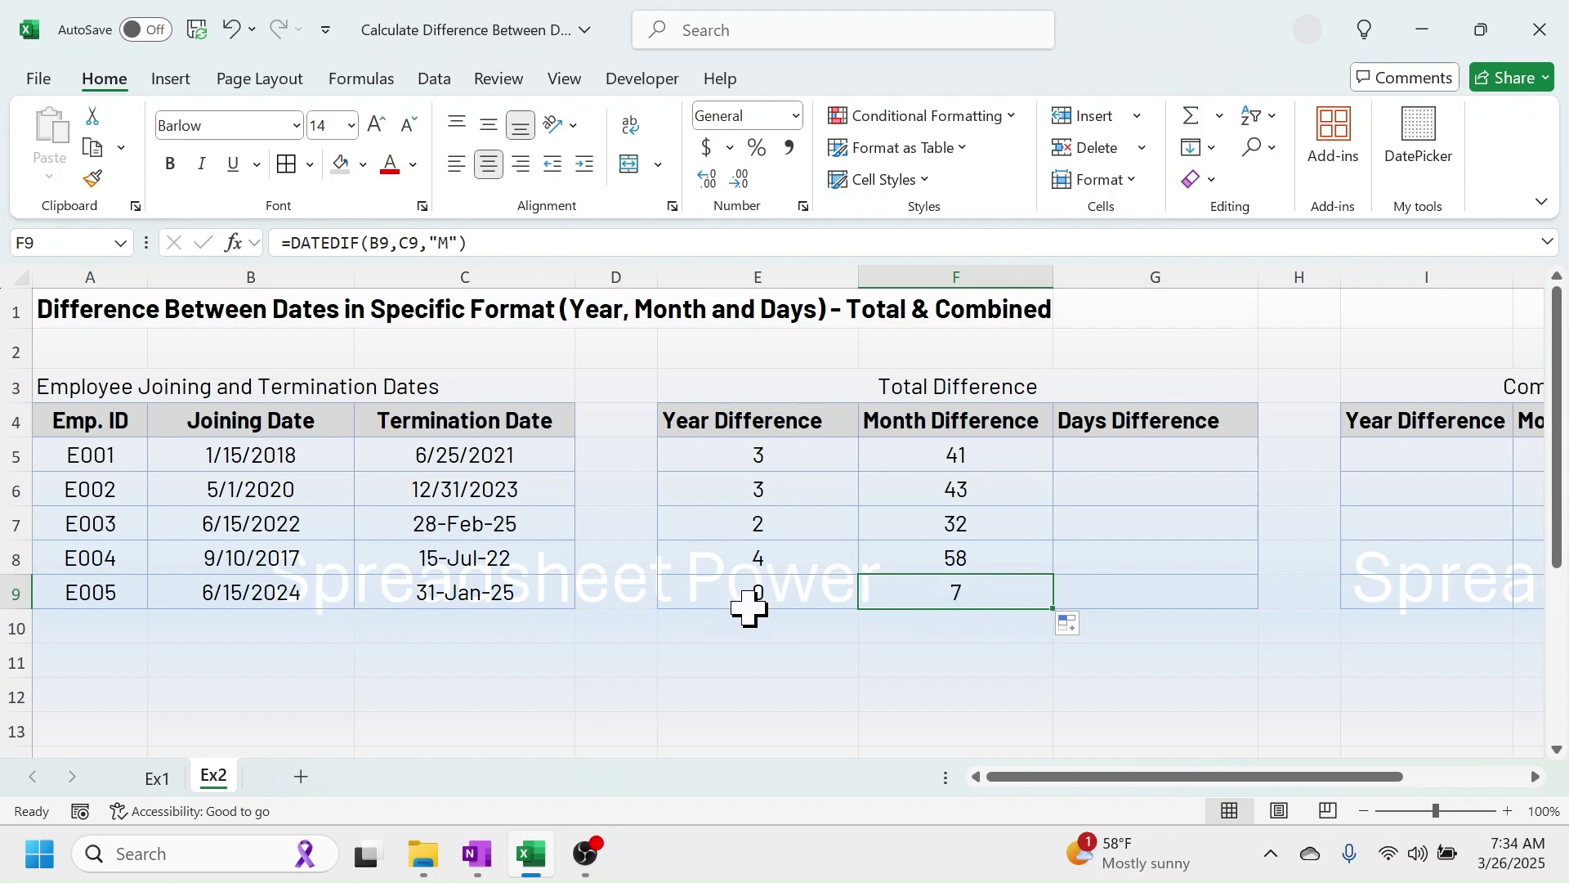
Enter =DATEDIF(B5,C5,"D") in G5 for the total days difference
left_click(1125, 460)
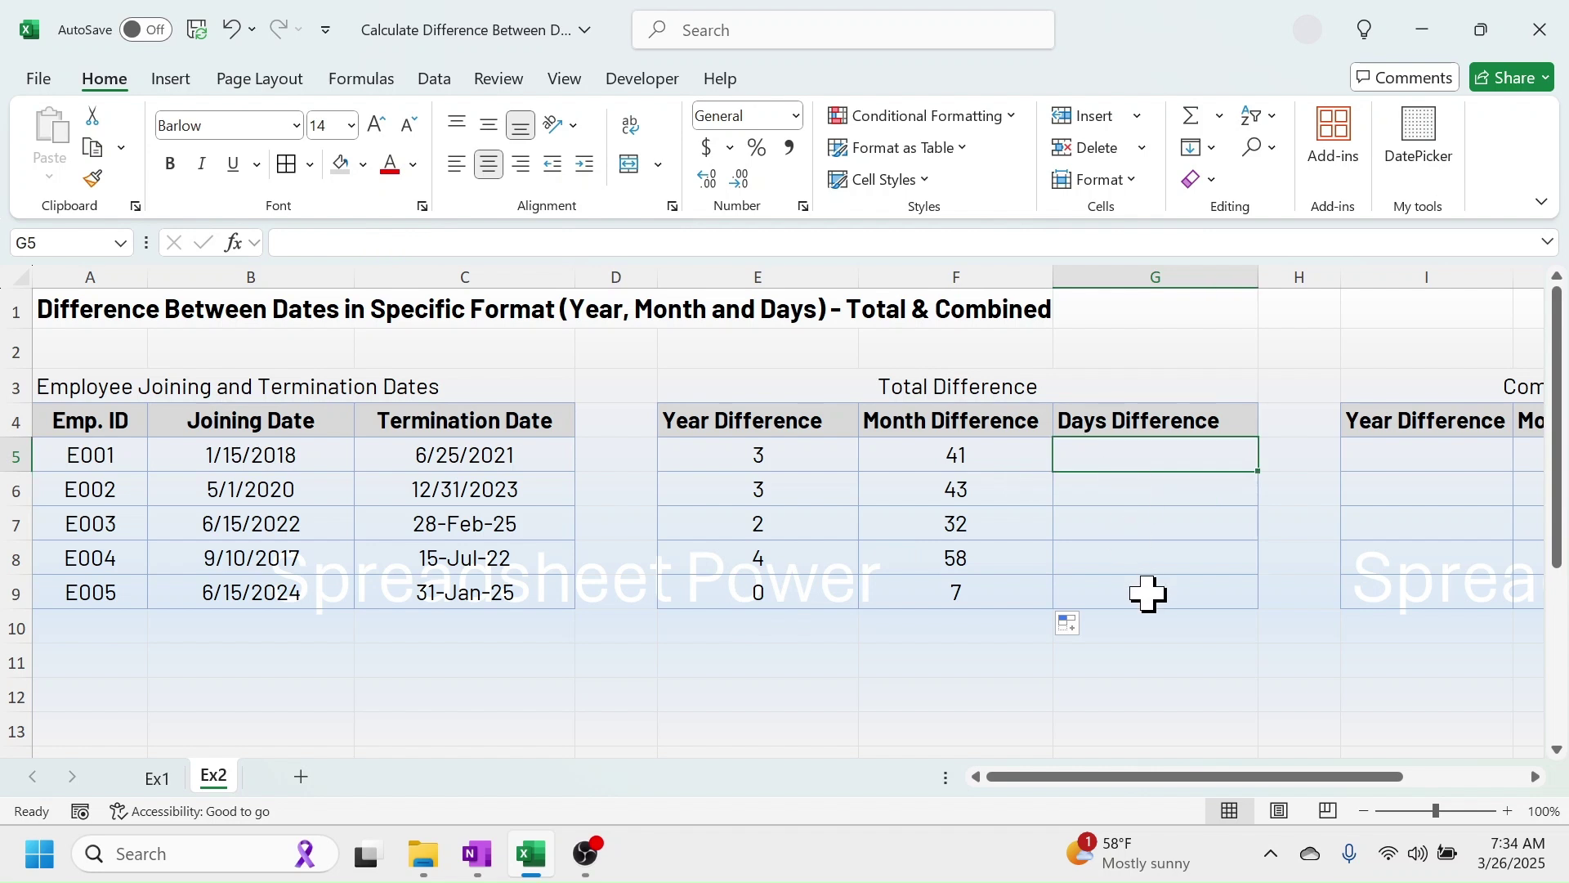
type("=DA")
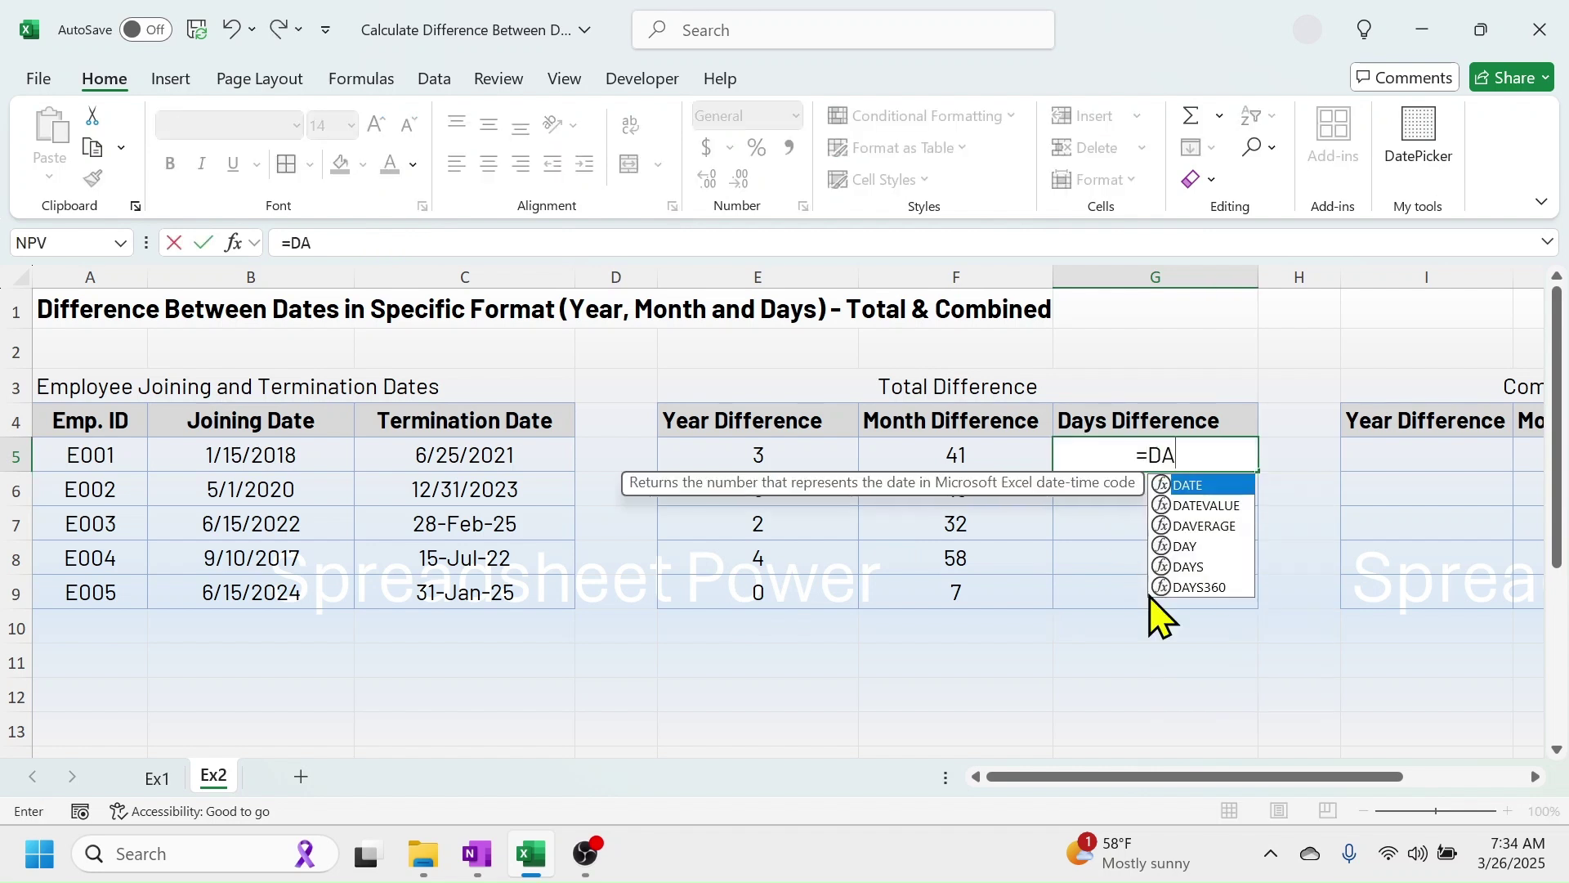
type("TEDIF")
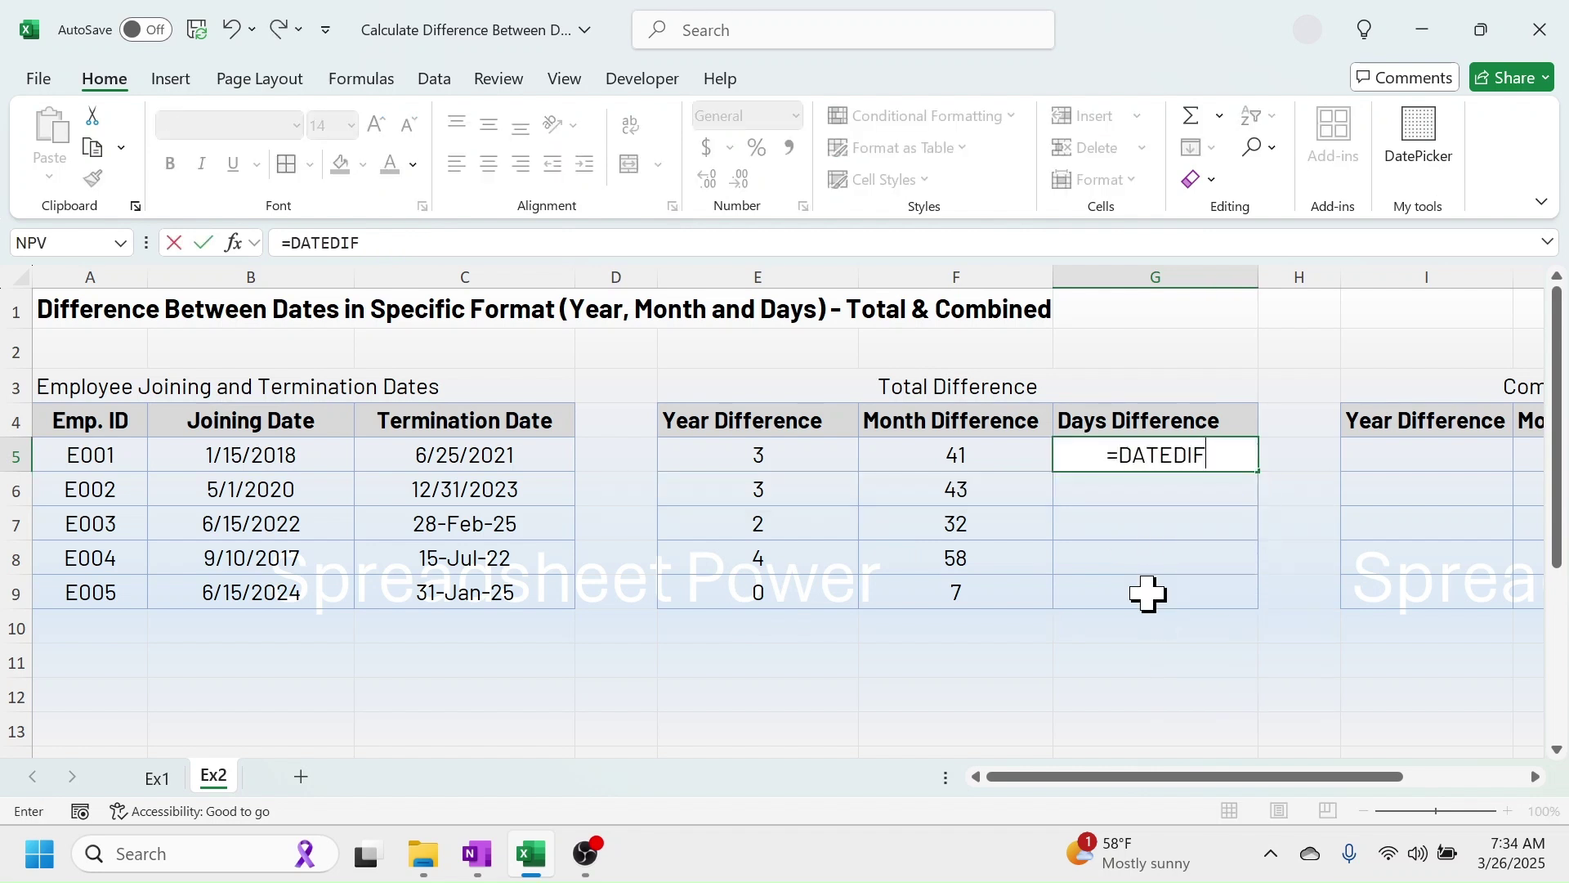
type("(")
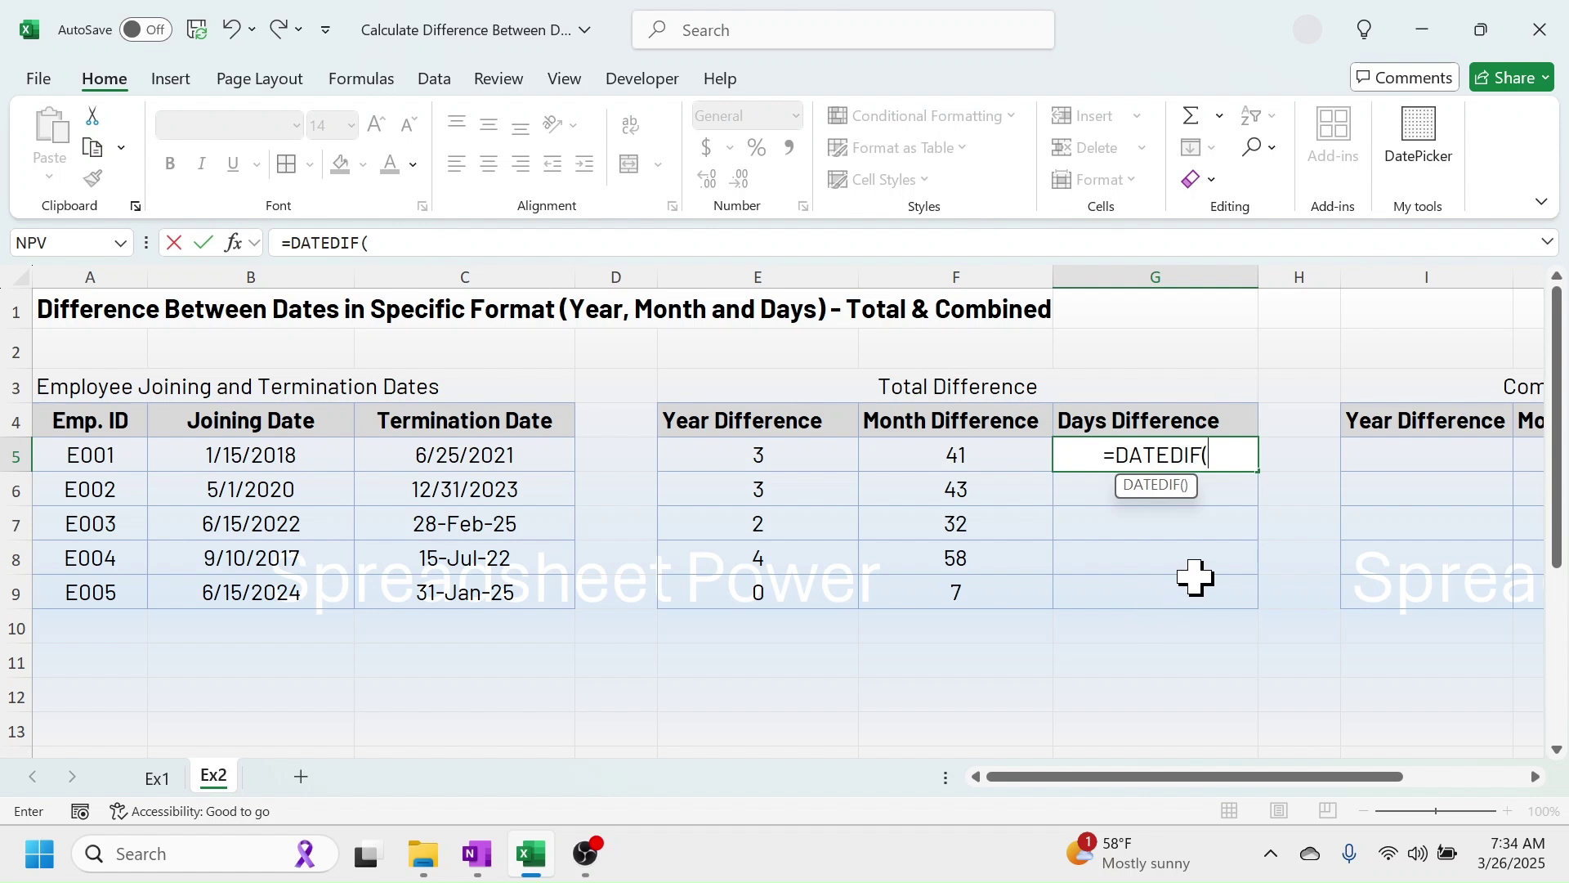
left_click(253, 455)
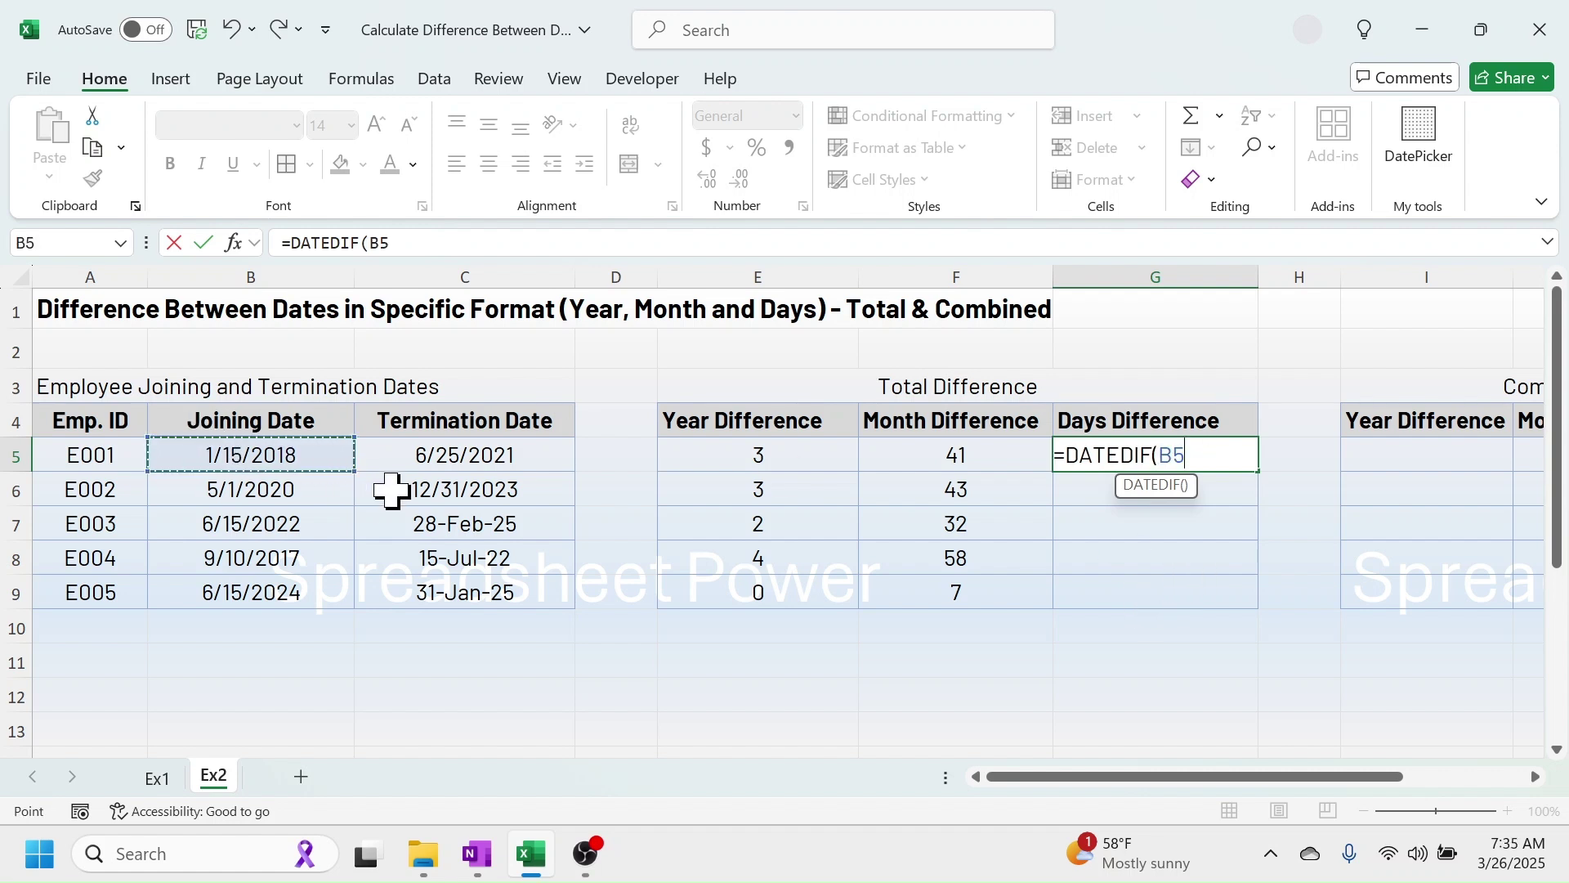
type(",")
left_click(454, 448)
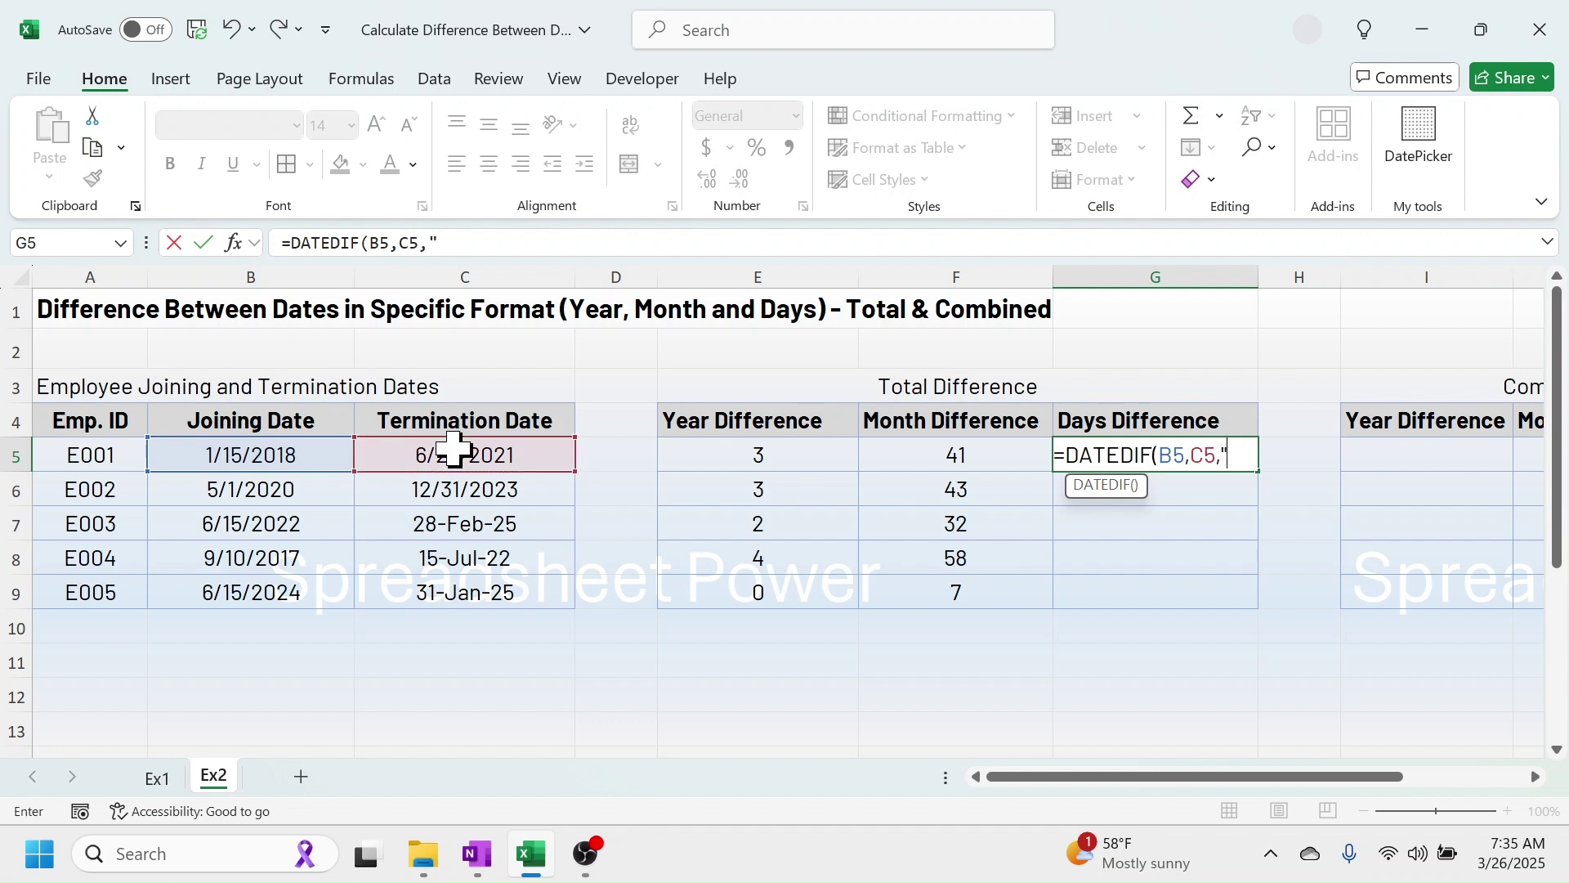
type(",\"D\")")
key("Return")
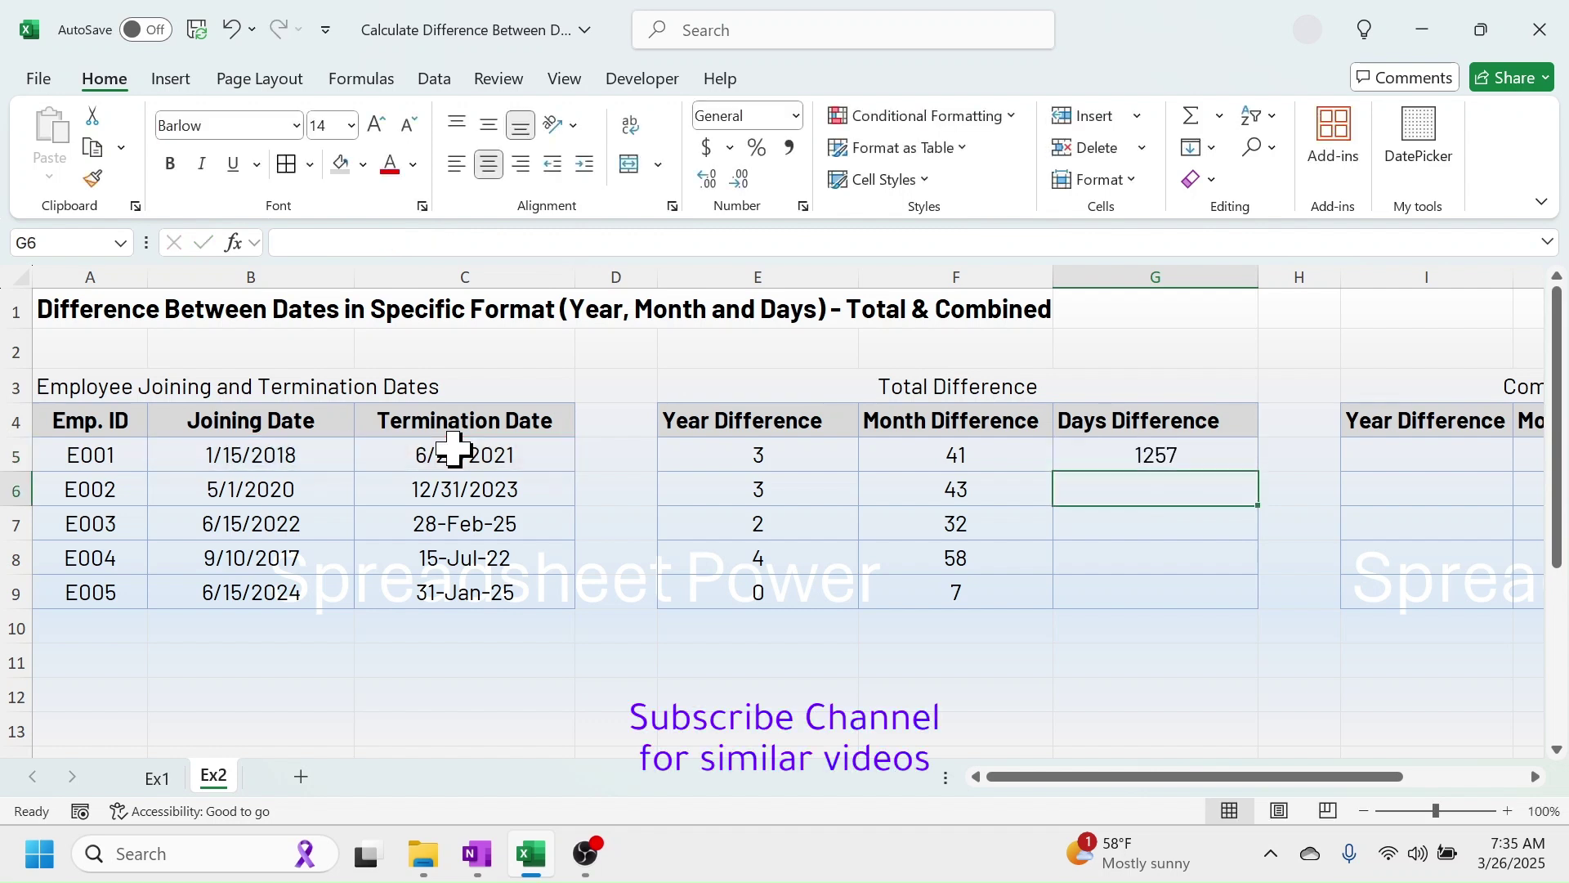
Fill the days formula down to G9, giving 1257, 1339, 989, 1769 and 230
left_click(1159, 456)
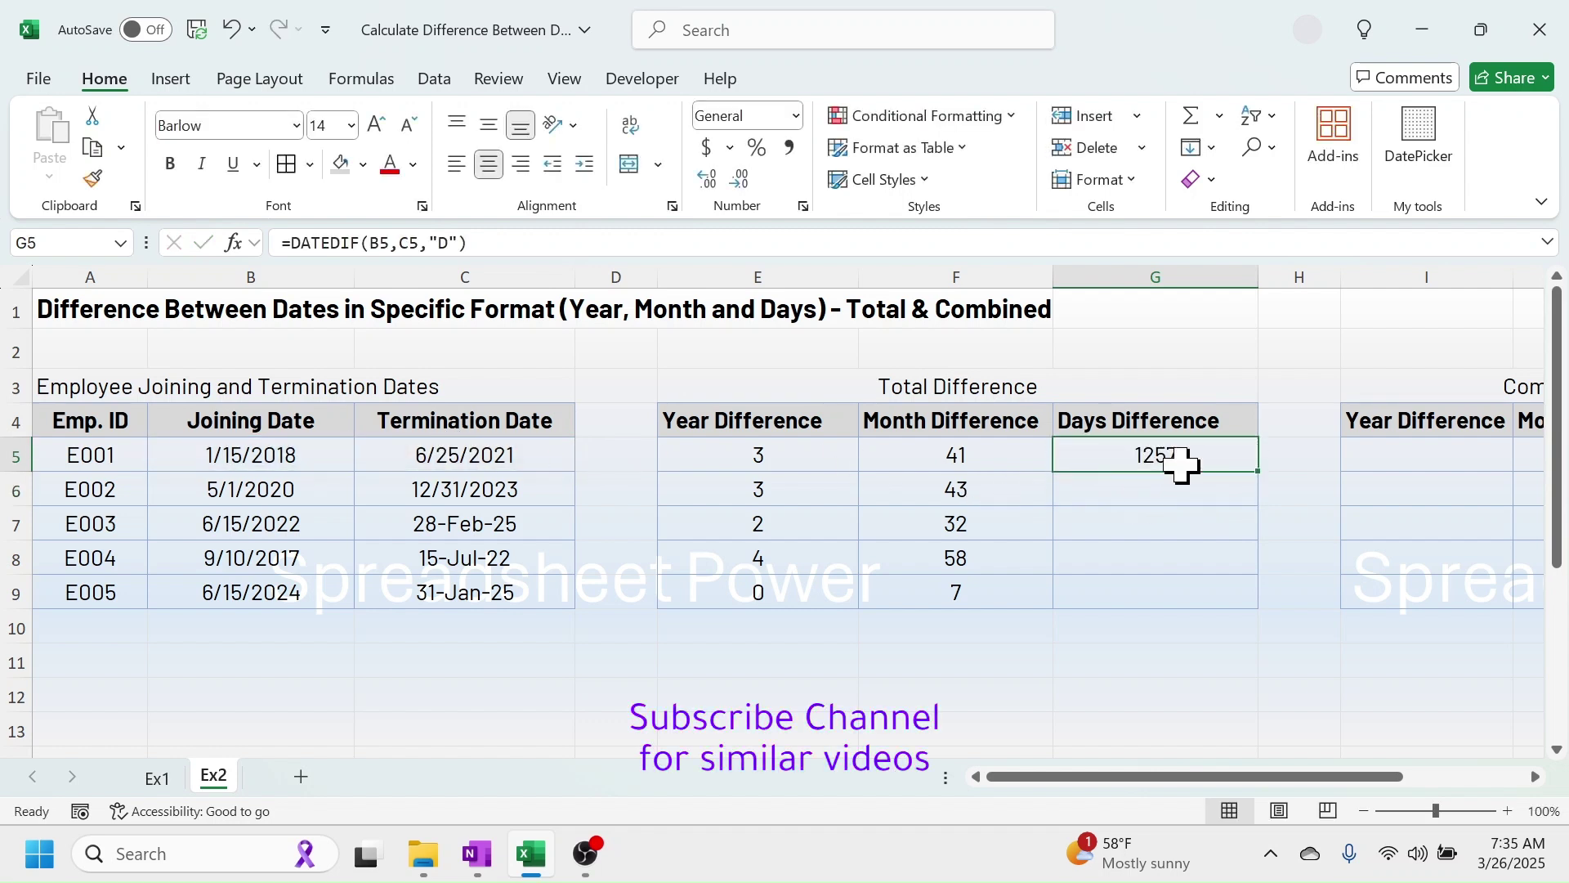
left_click_drag(1261, 474, 1243, 604)
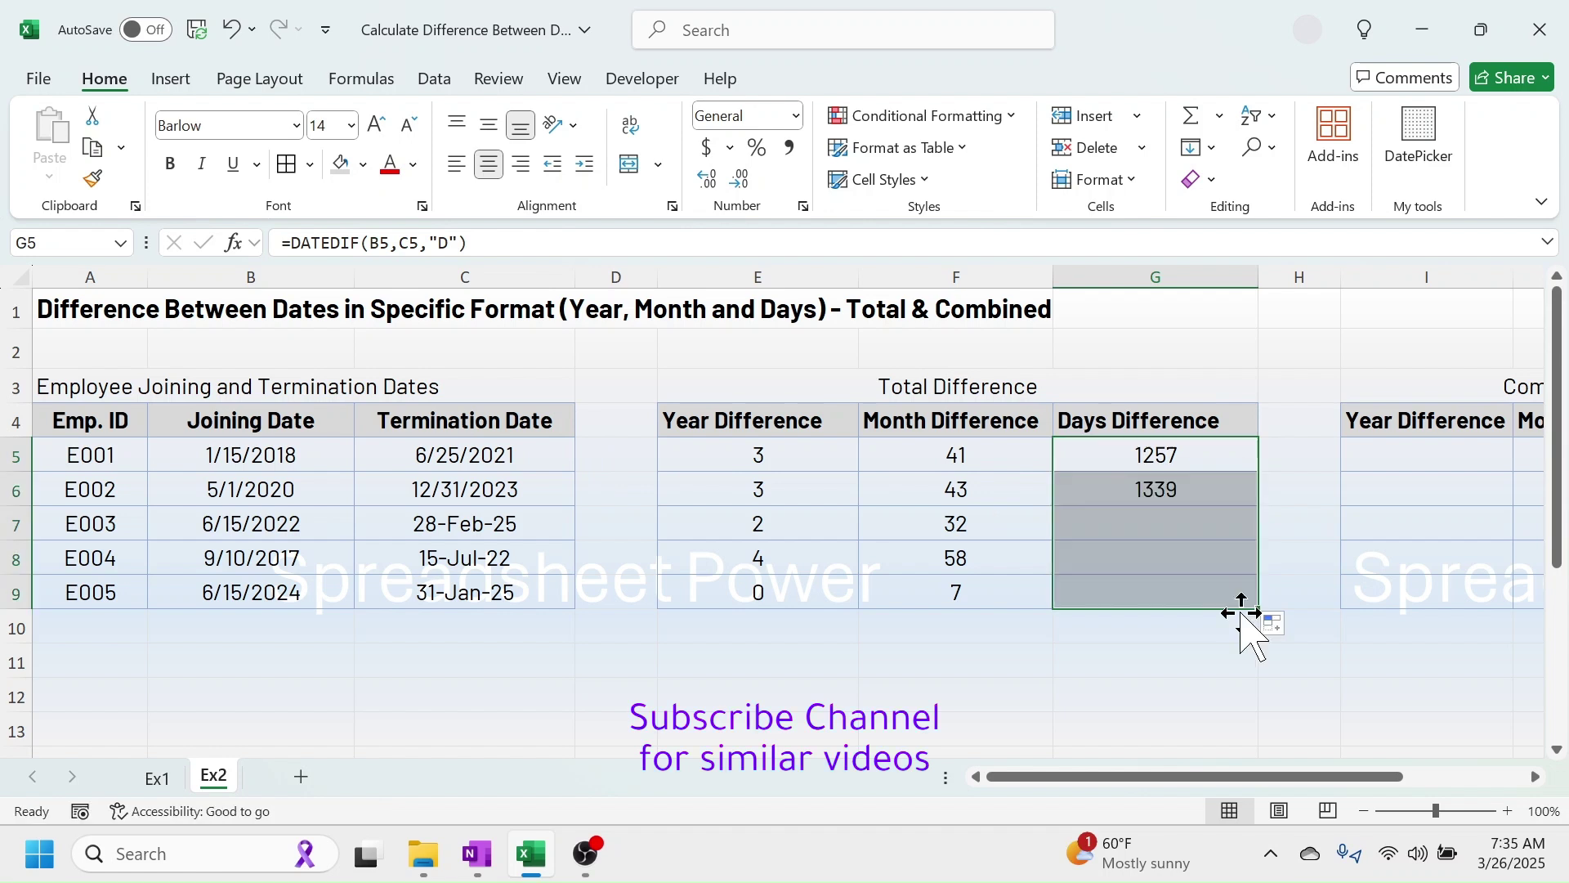
left_click(1216, 623)
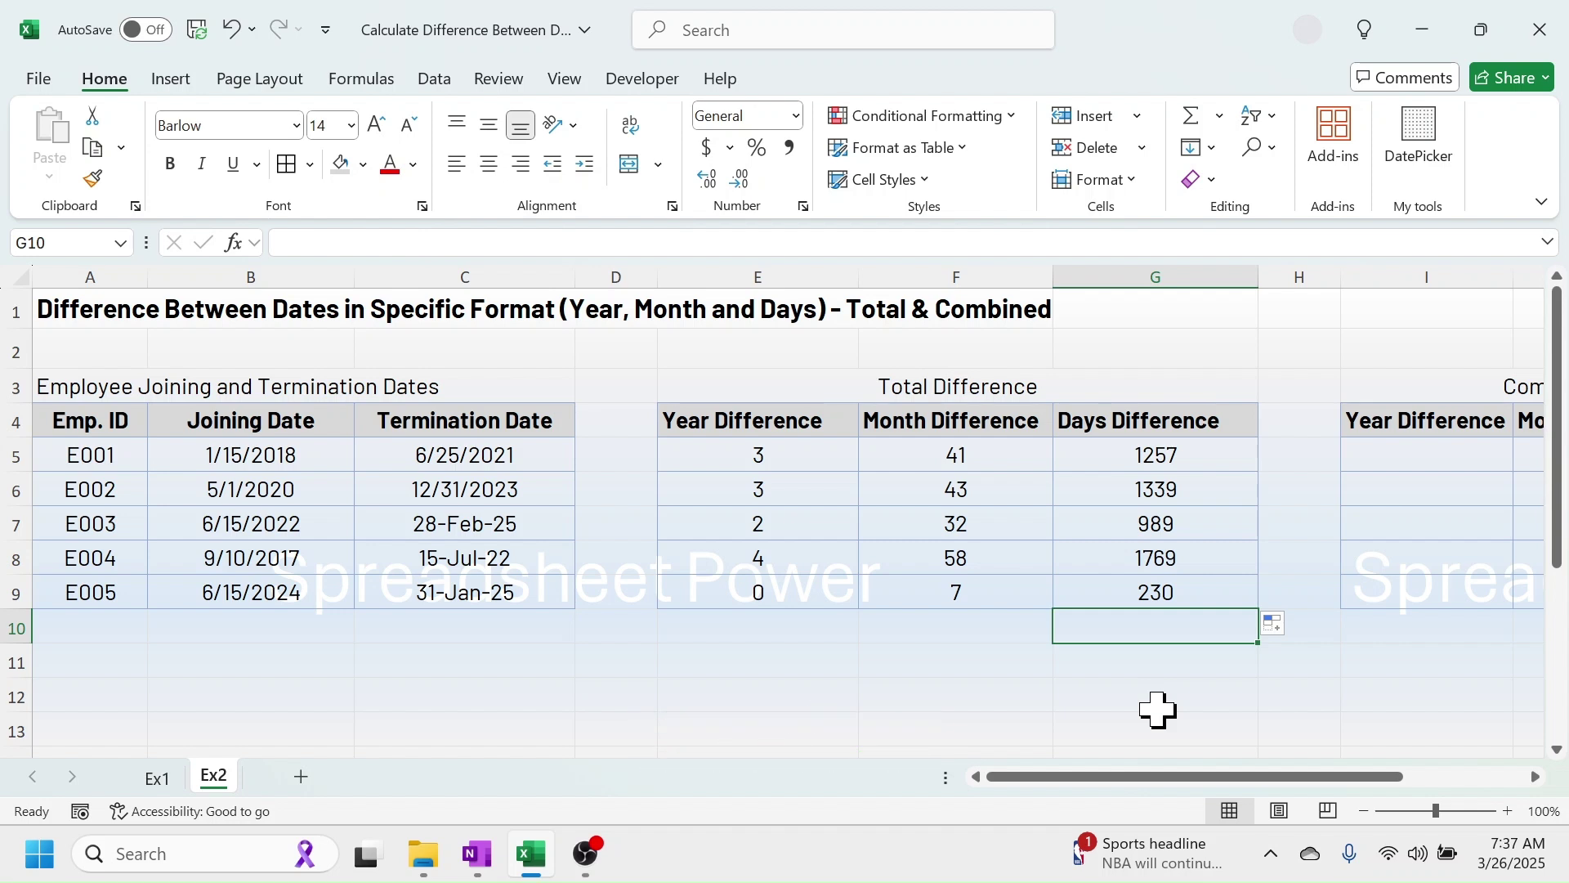
left_click(296, 455)
left_click(434, 455)
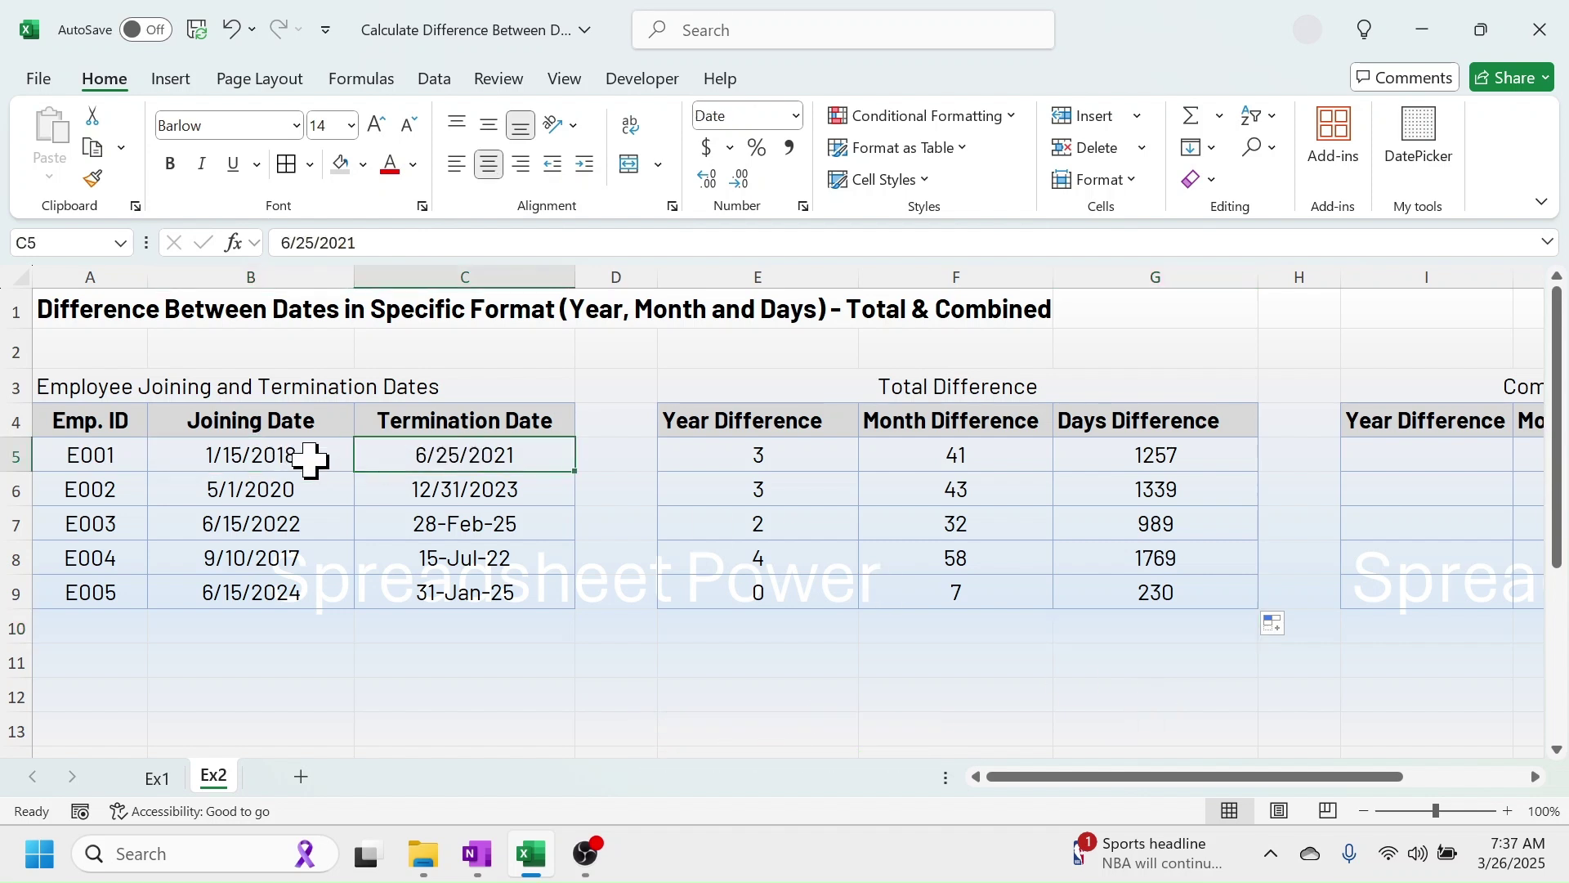
left_click(278, 455)
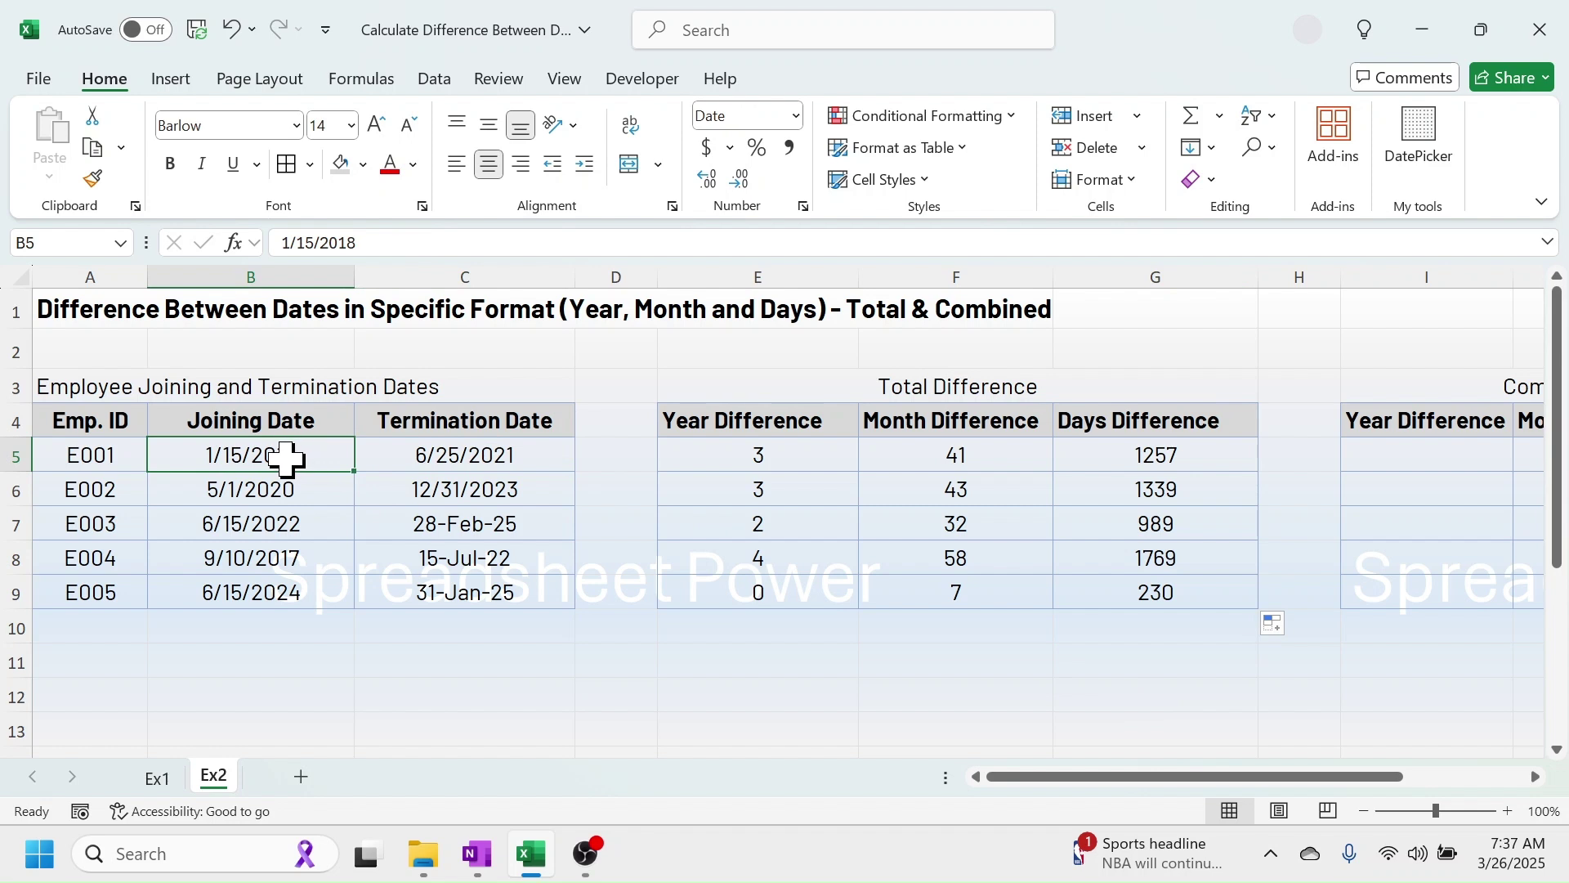
left_click(525, 455)
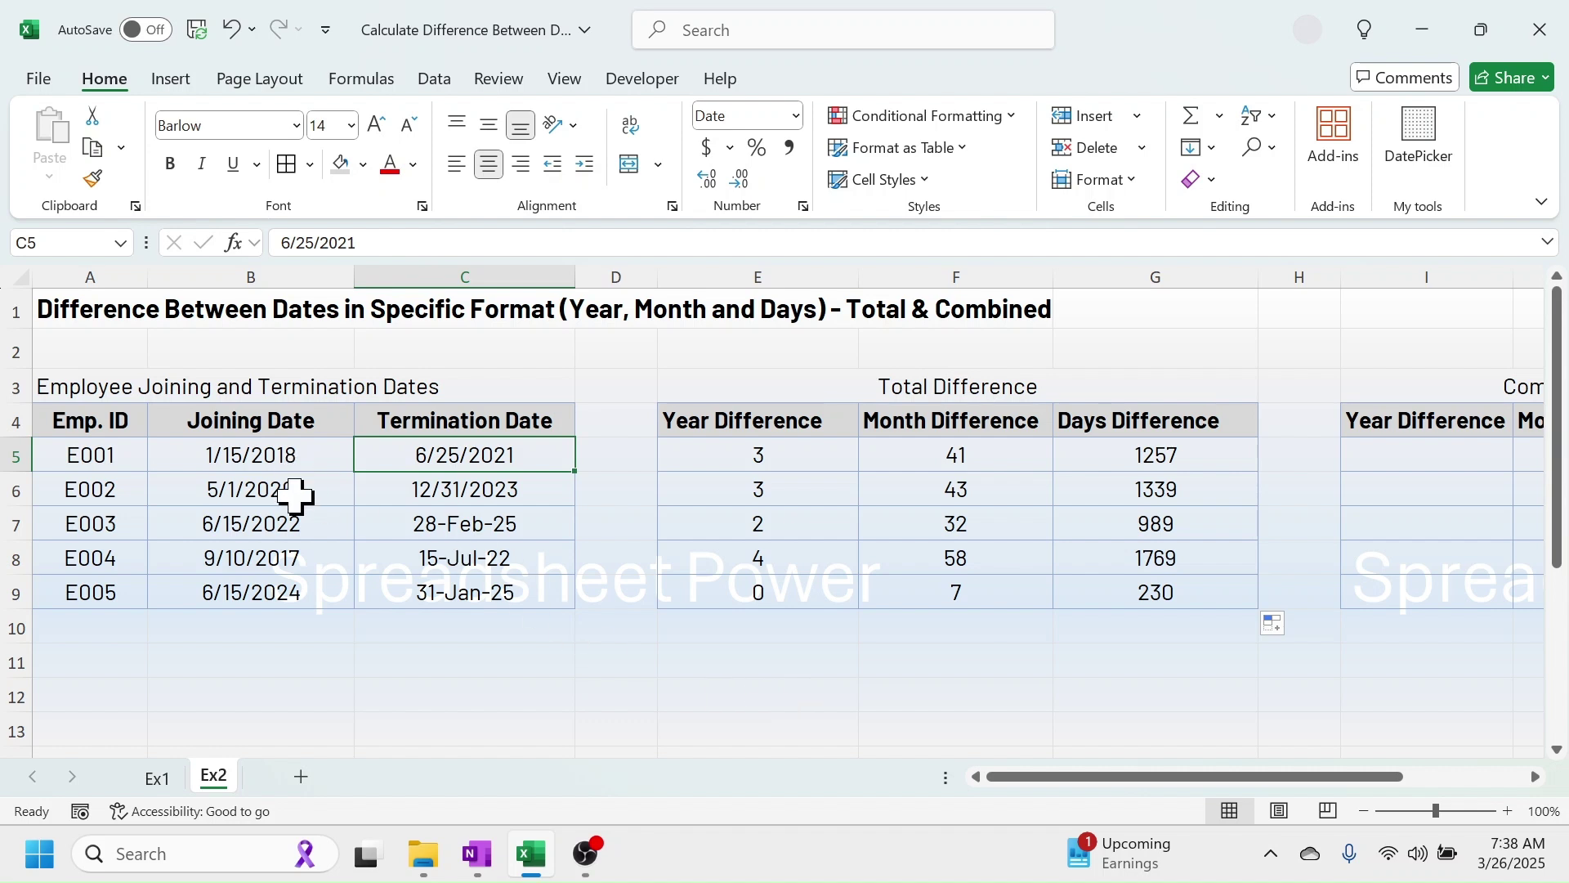
Enter =DATEDIF(B5,C5,"Y") in I5 for the combined year difference
left_click_drag(1094, 777, 1218, 781)
left_click(1022, 457)
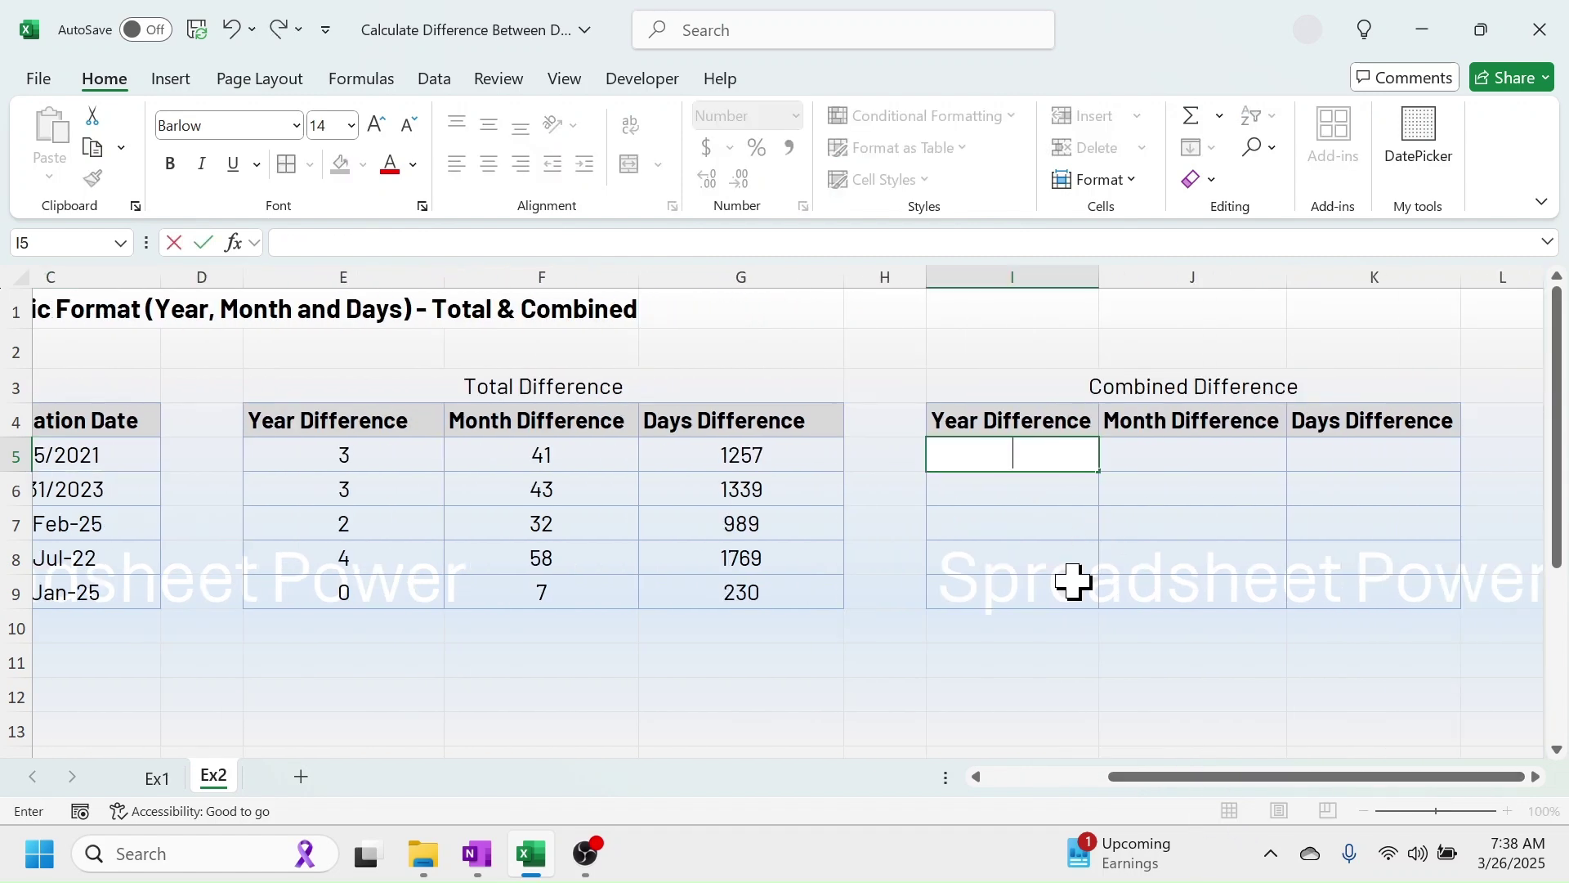
type("=DATED")
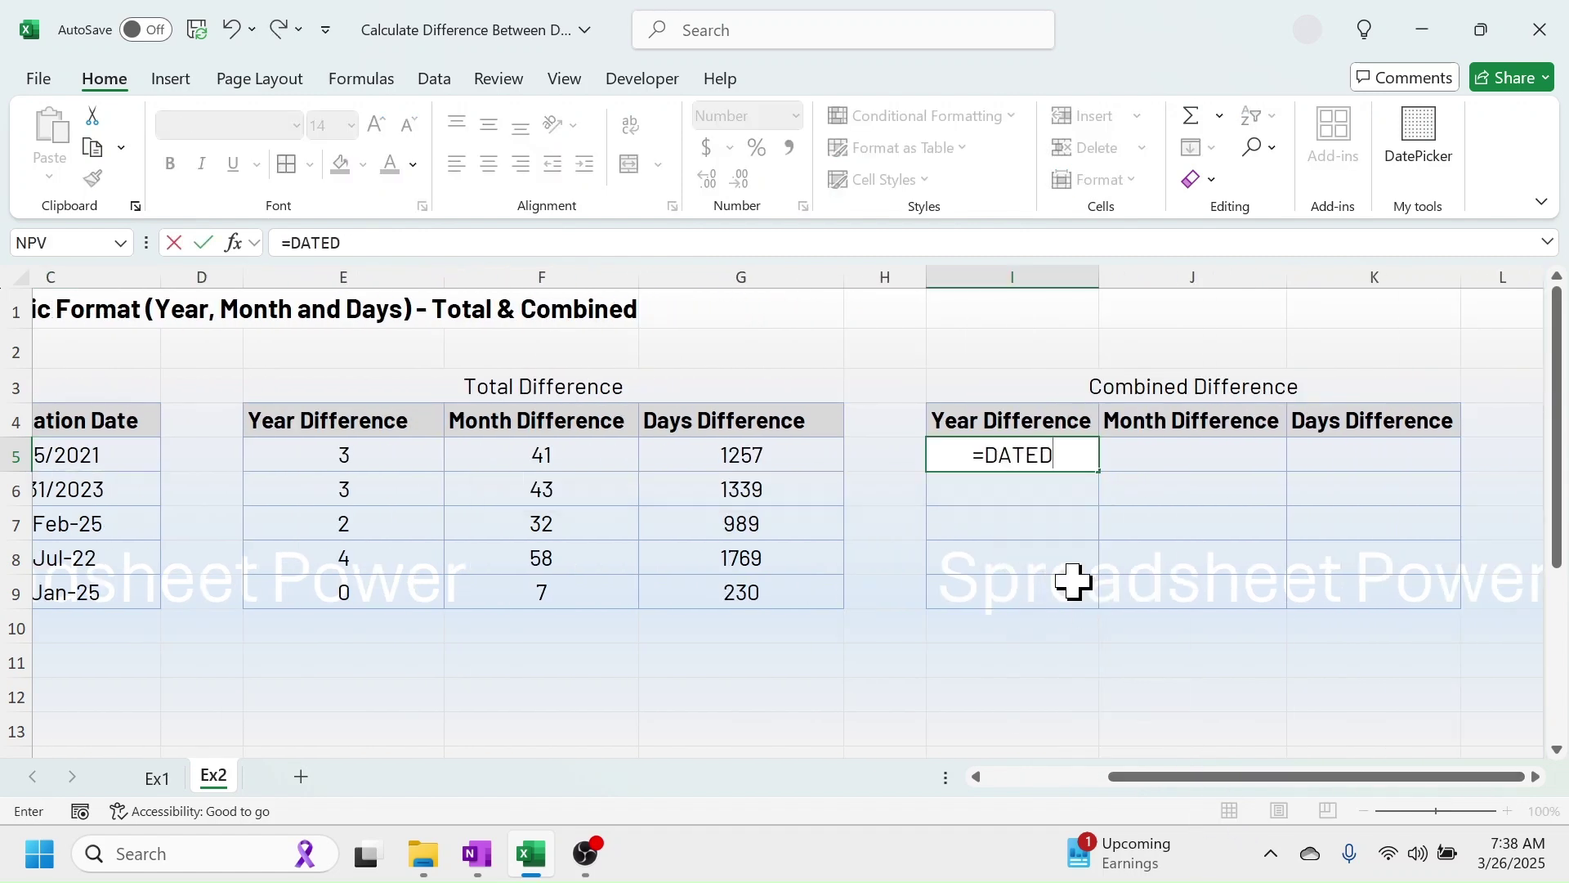
type("IF(")
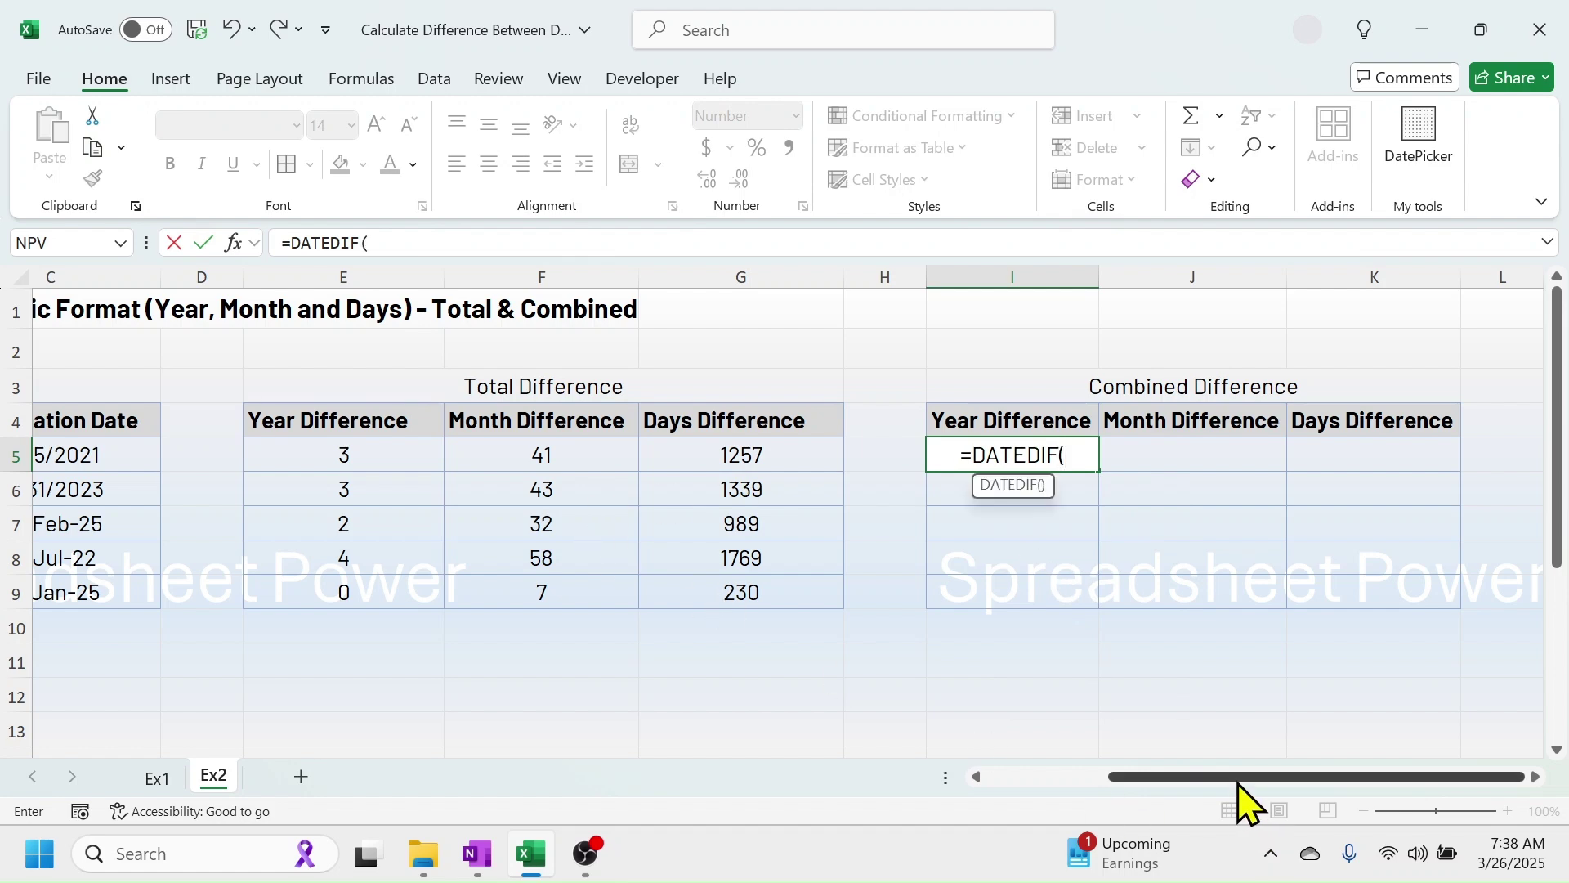
left_click_drag(1236, 779, 987, 773)
left_click(266, 455)
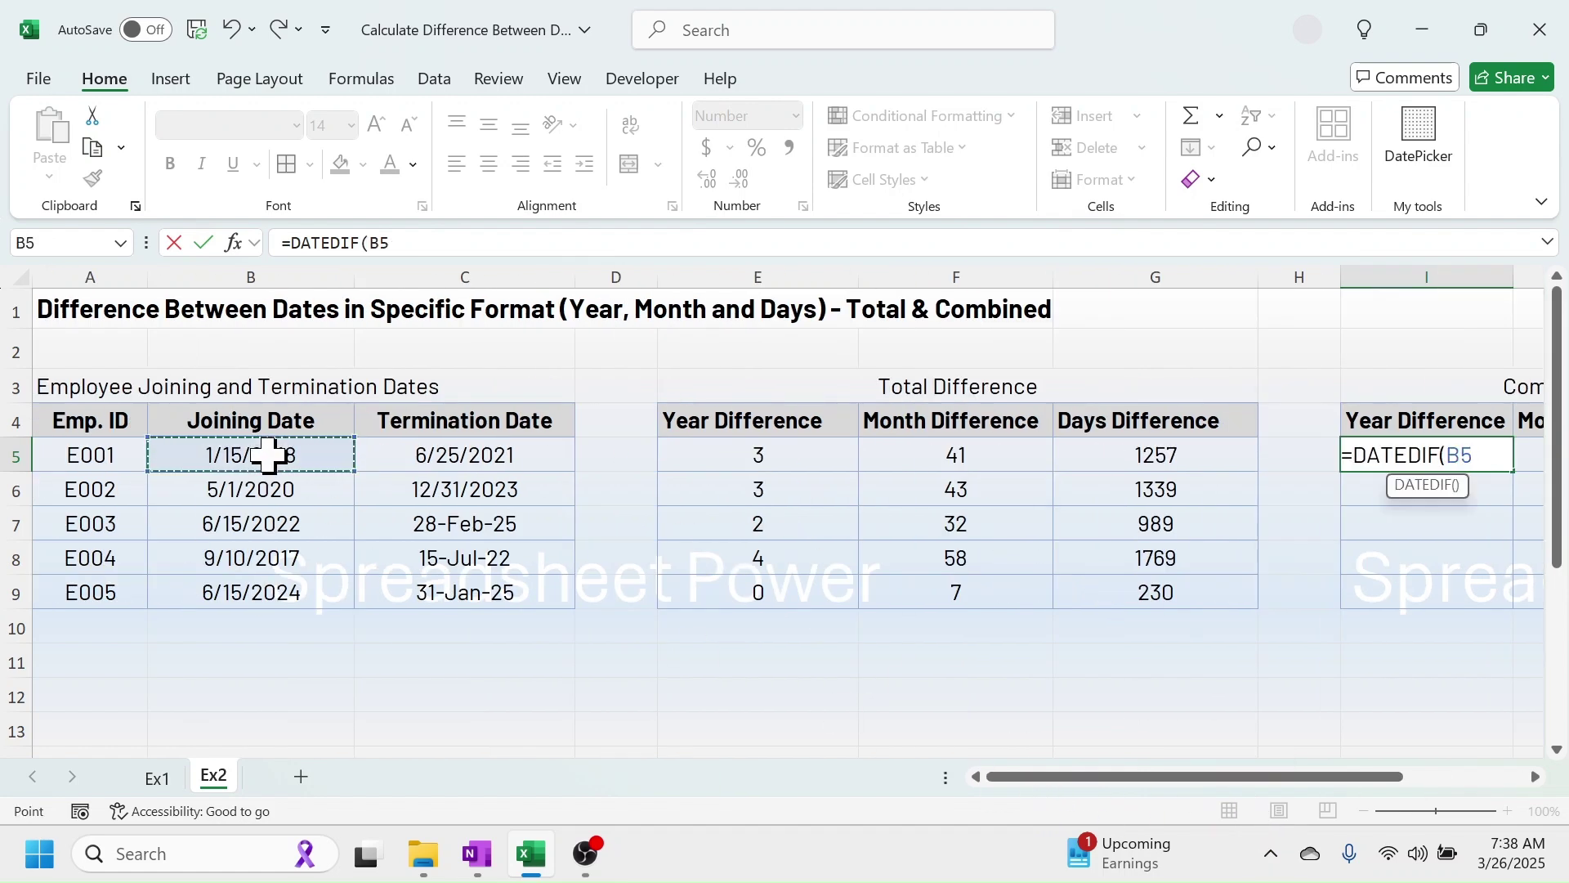
type(",")
left_click(475, 456)
type(",")
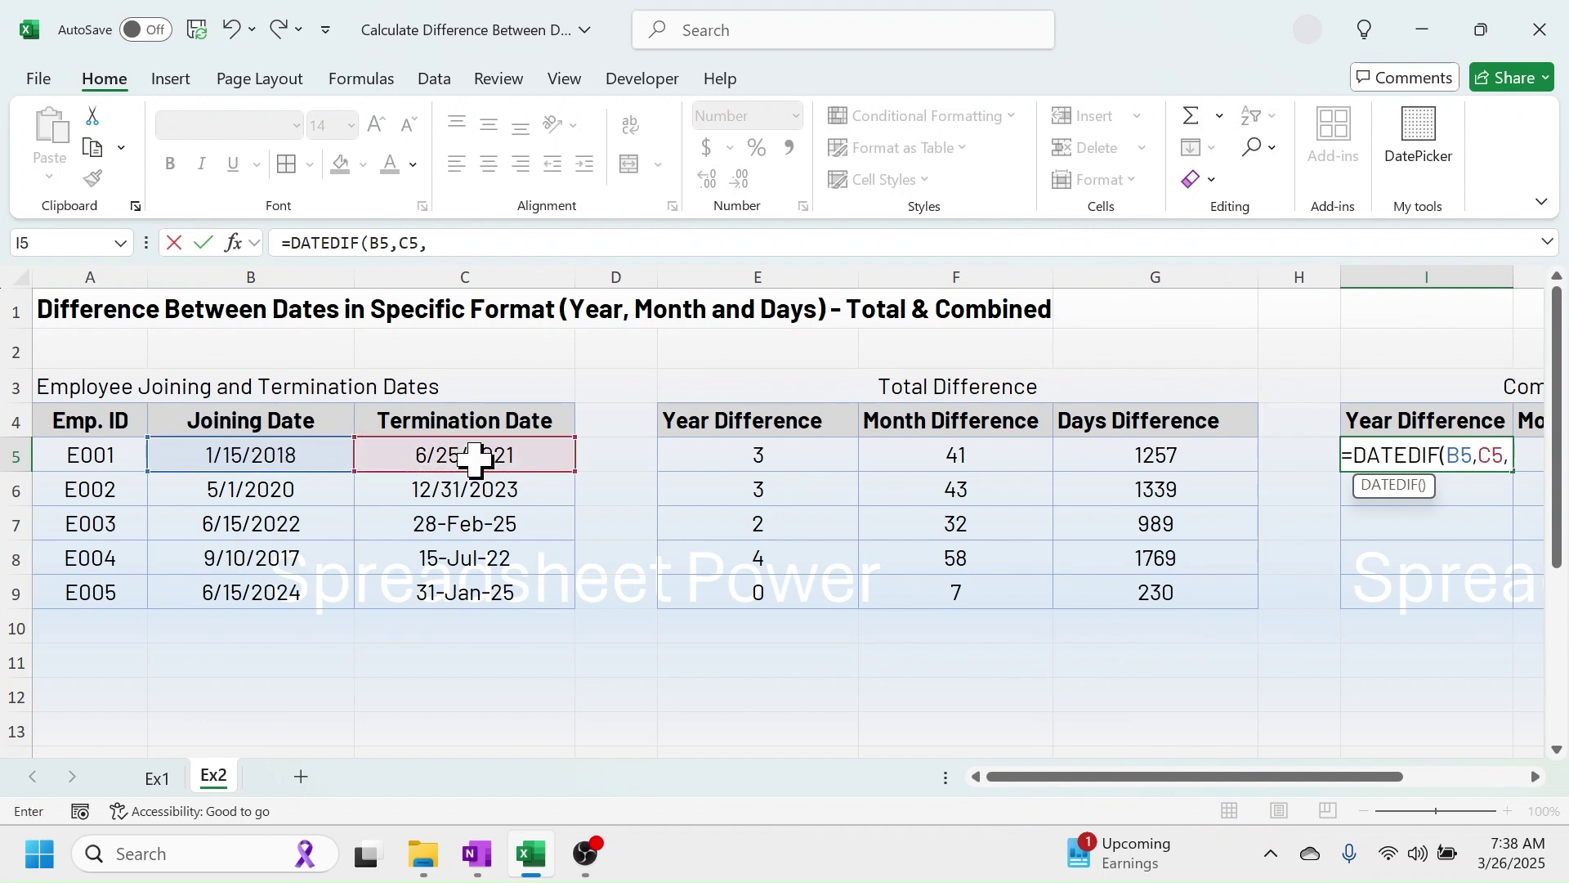
type("\"")
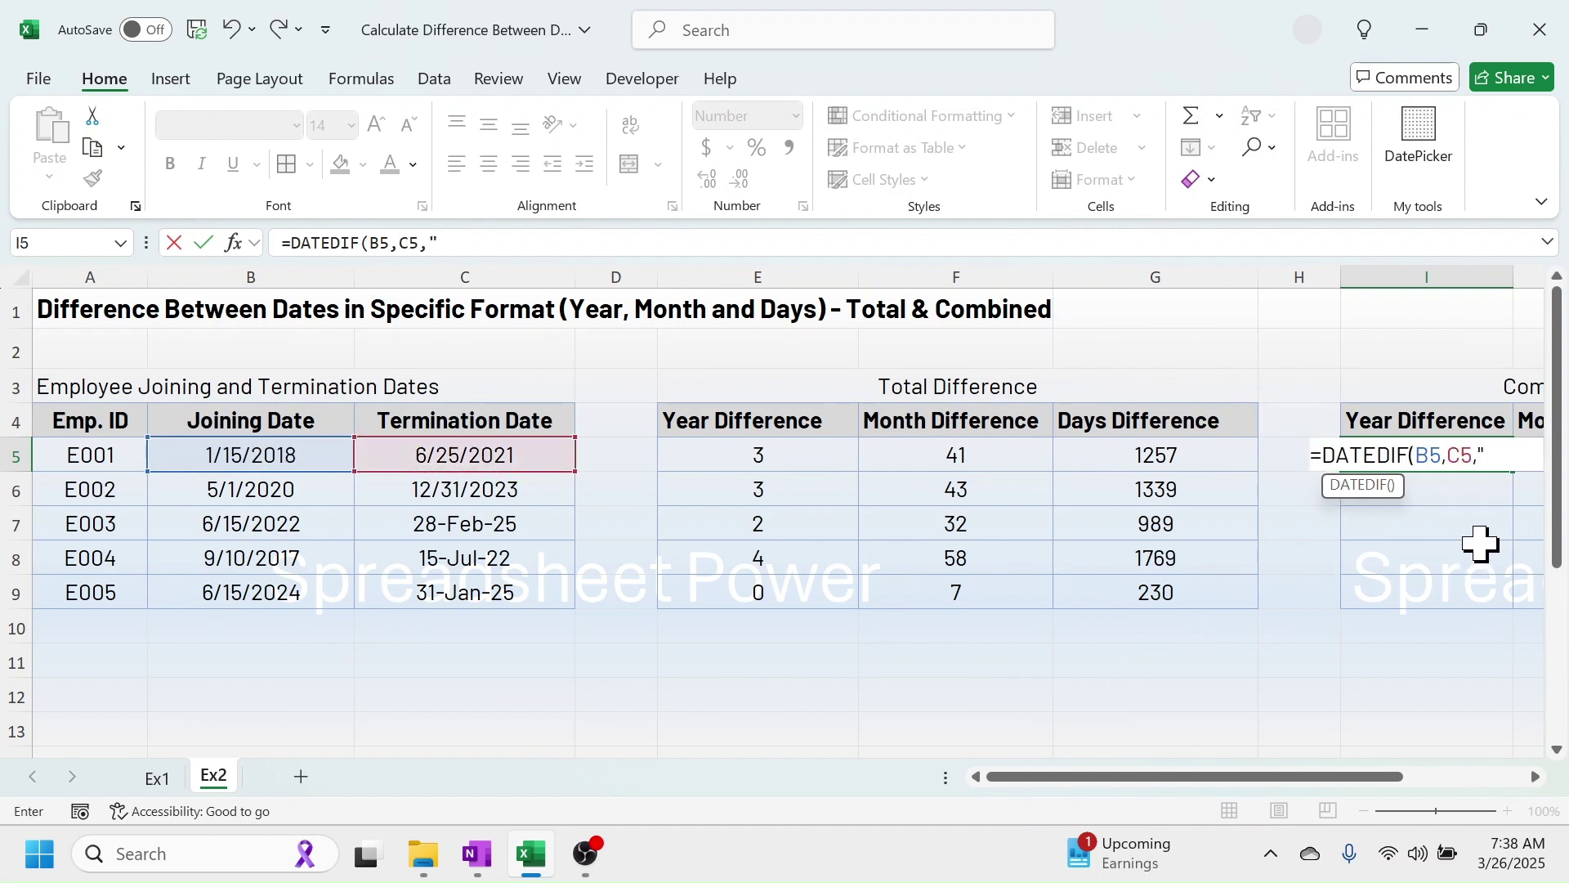
type("Y\")")
key("Return")
Fill the I5 year formula down to row 9, giving 3, 3, 2, 4 and 0
left_click(1478, 473)
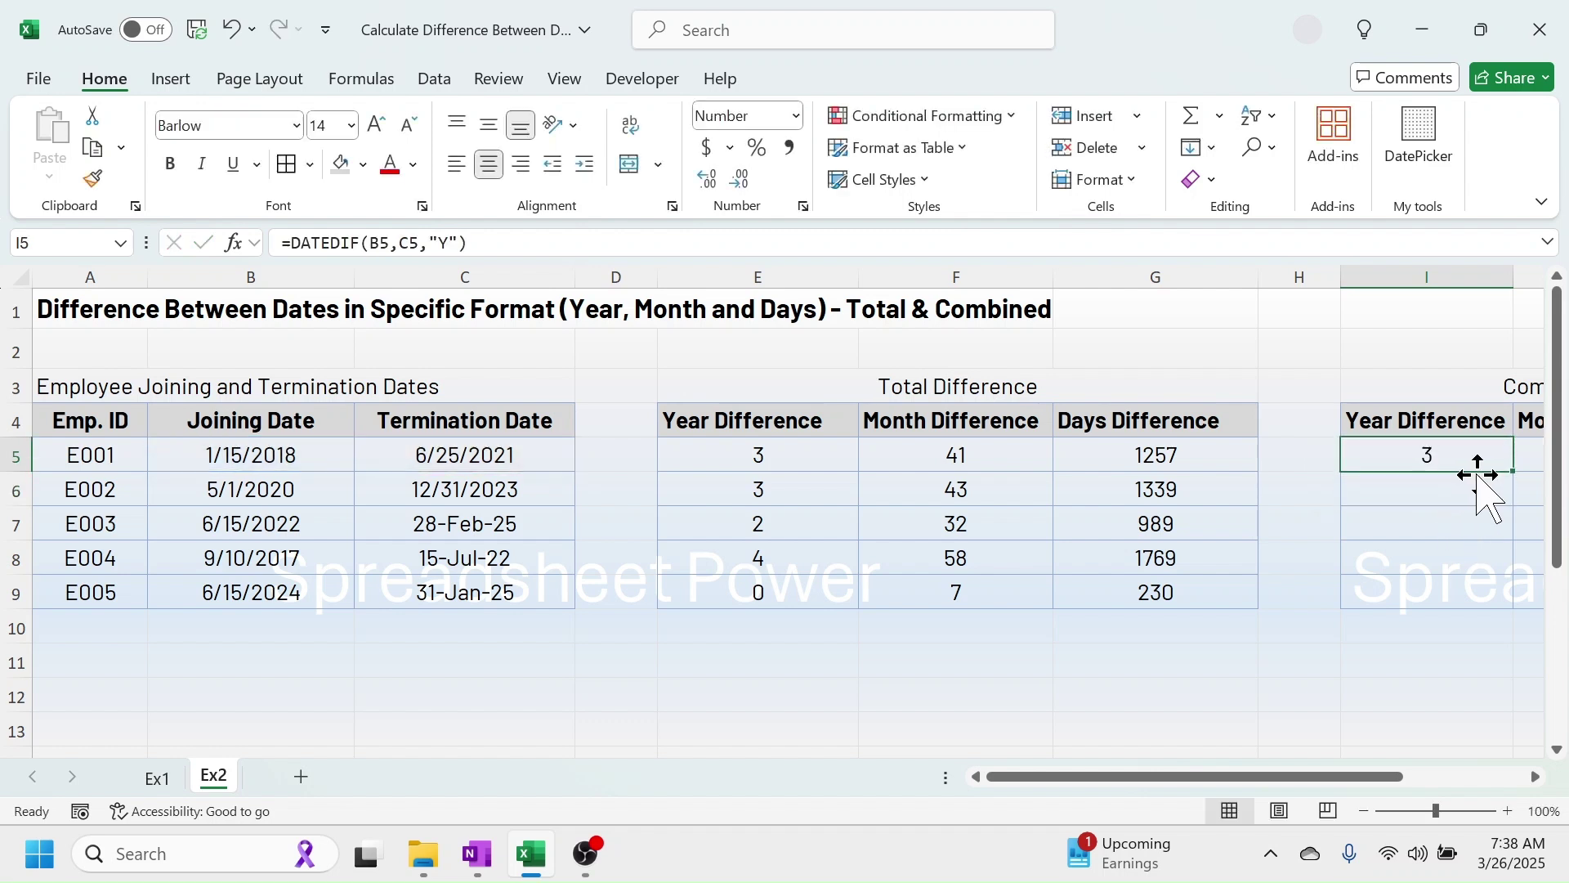
left_click_drag(1513, 471, 1506, 597)
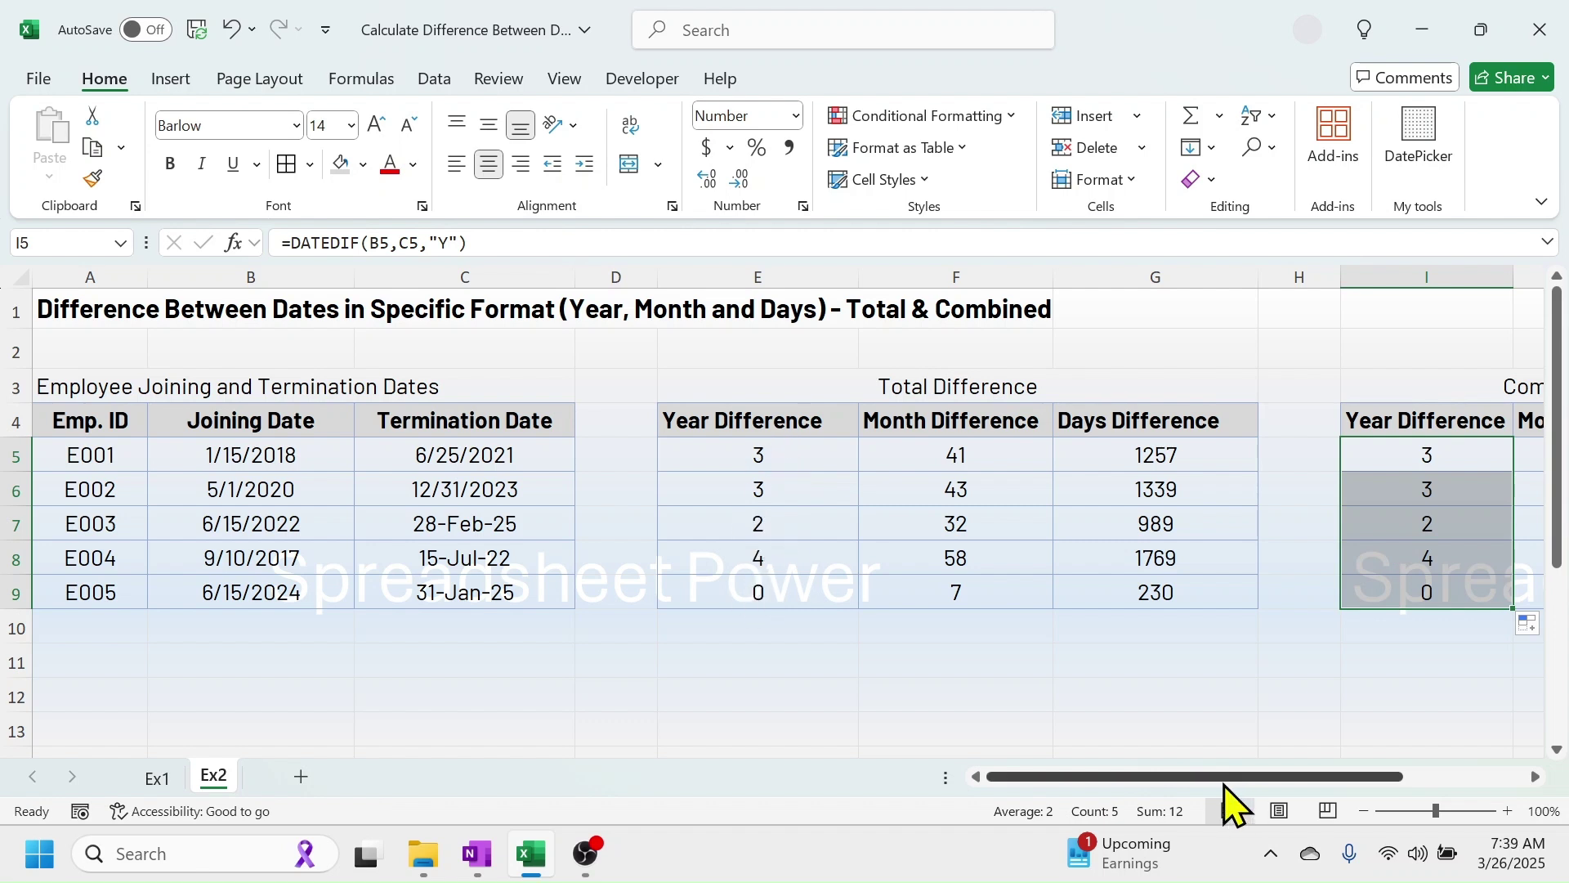
left_click_drag(1223, 783, 1345, 783)
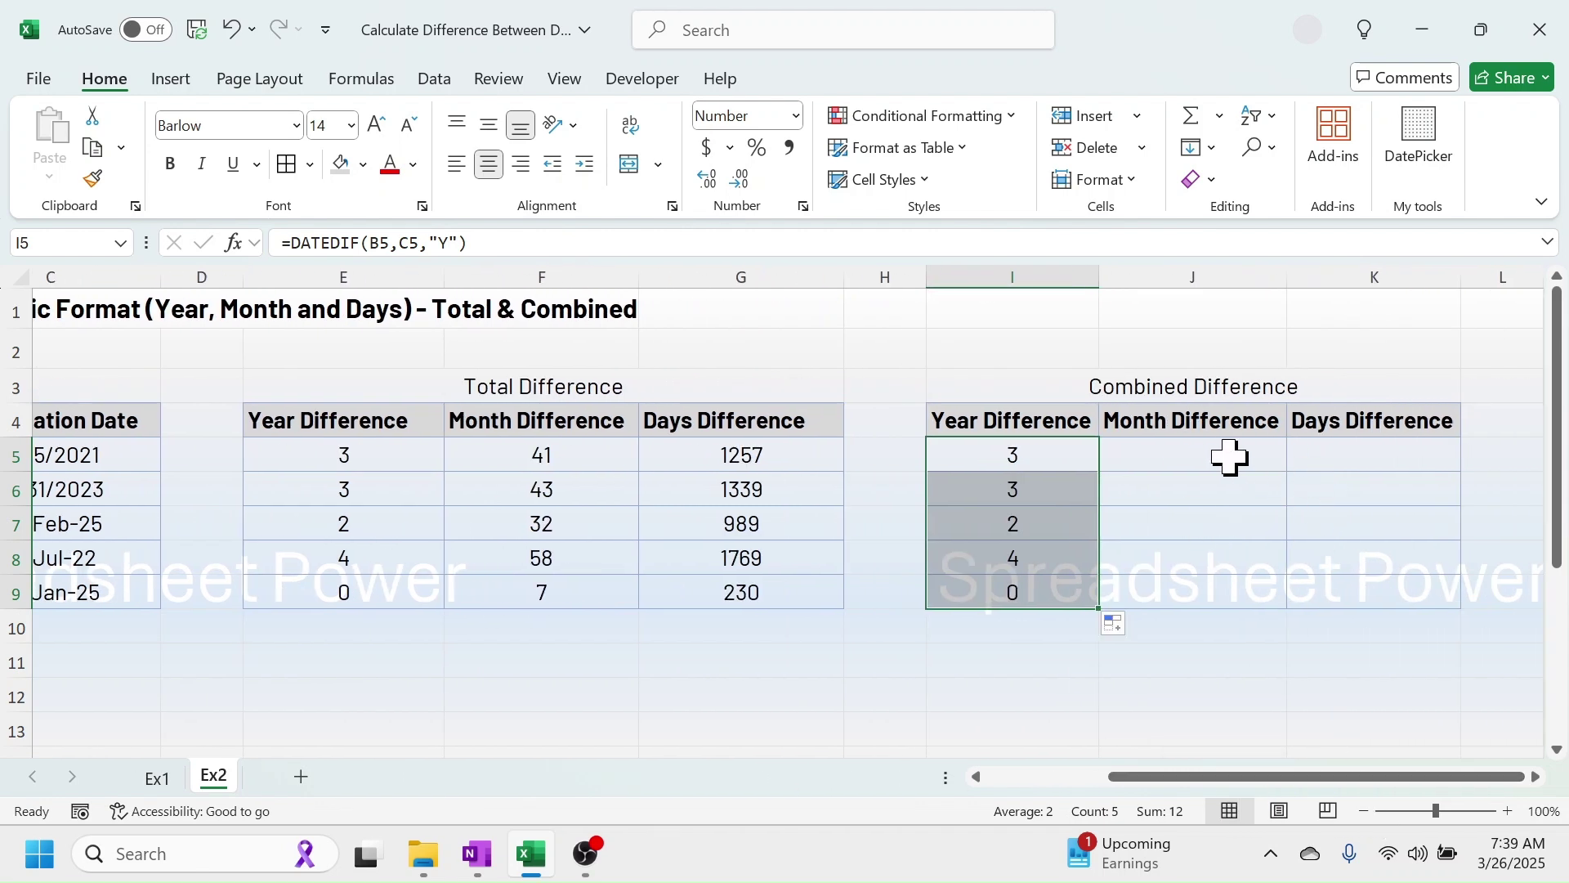
Enter =DATEDIF(B5,C5,"YM") in J5, showing 5 leftover months for the first employee
left_click(1186, 454)
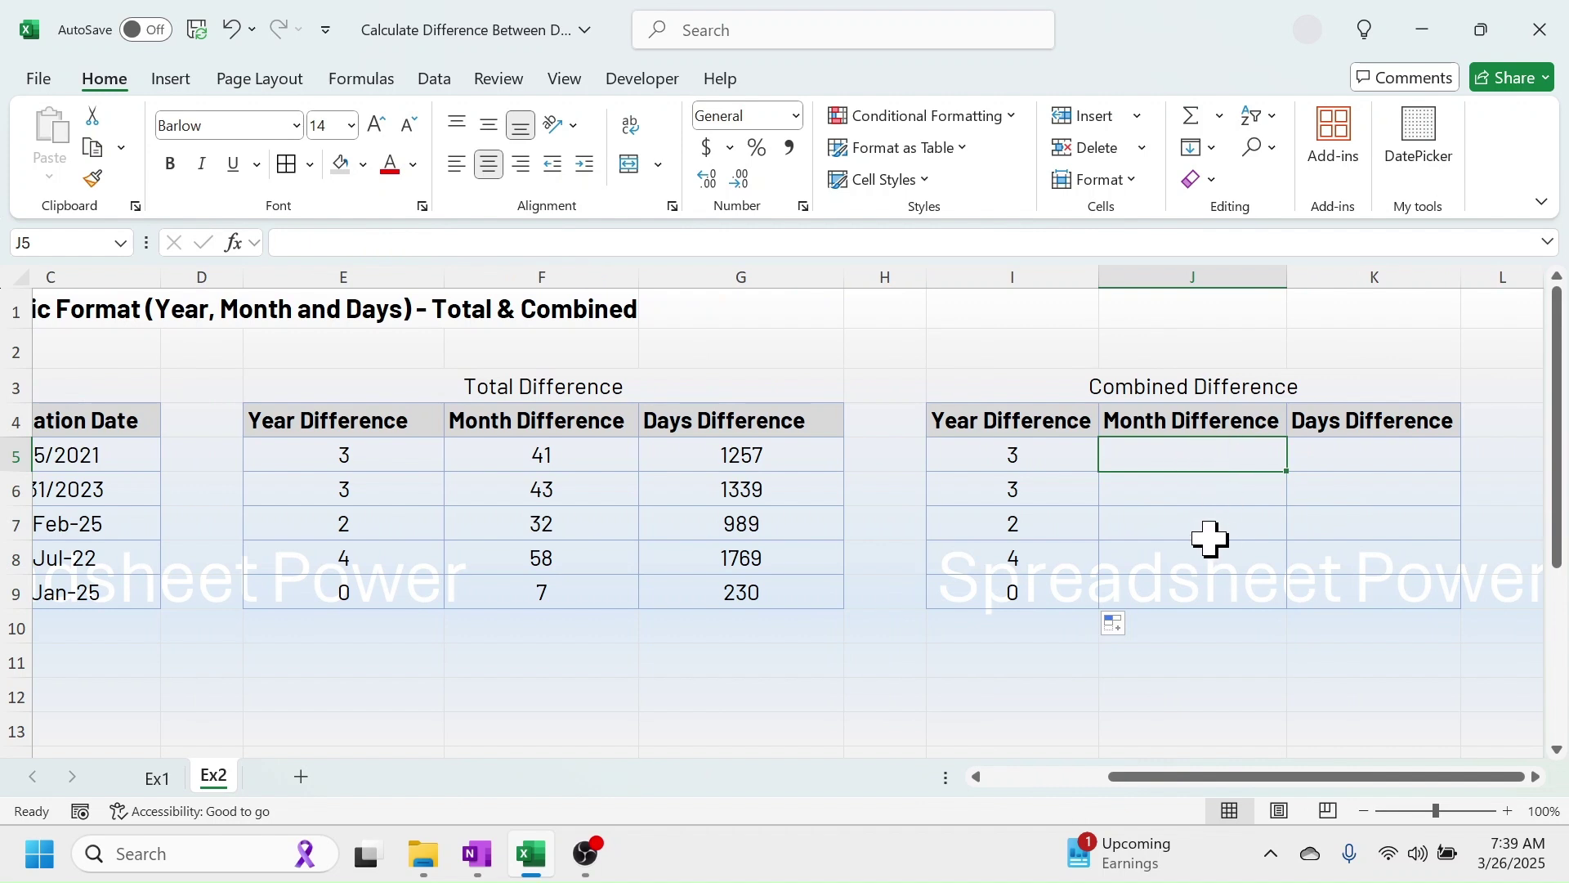
type("=DA")
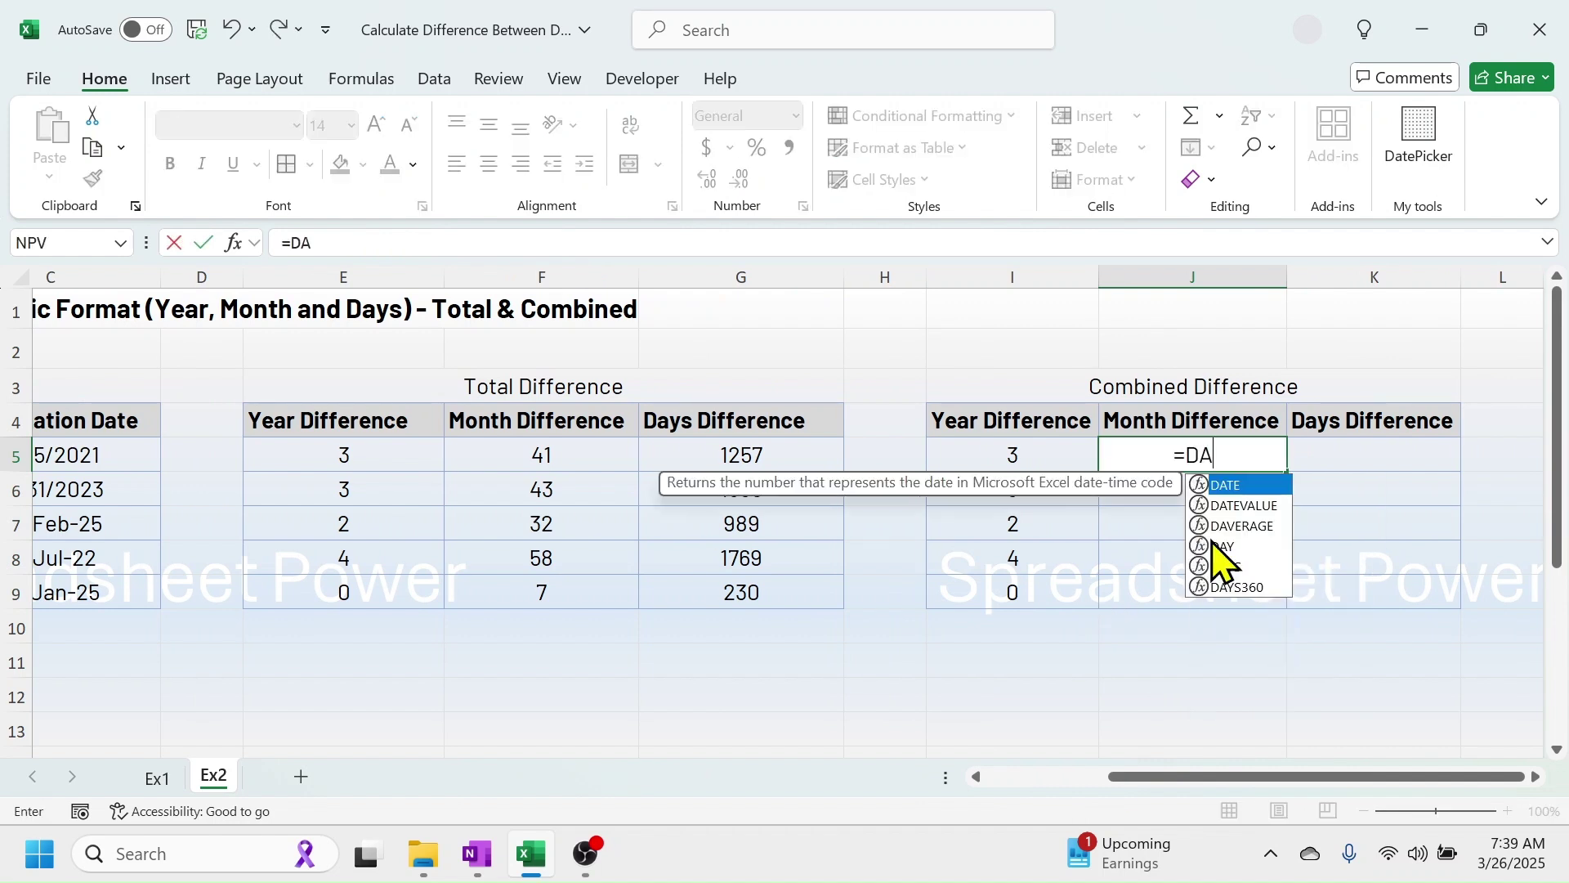
type("TEDIF(")
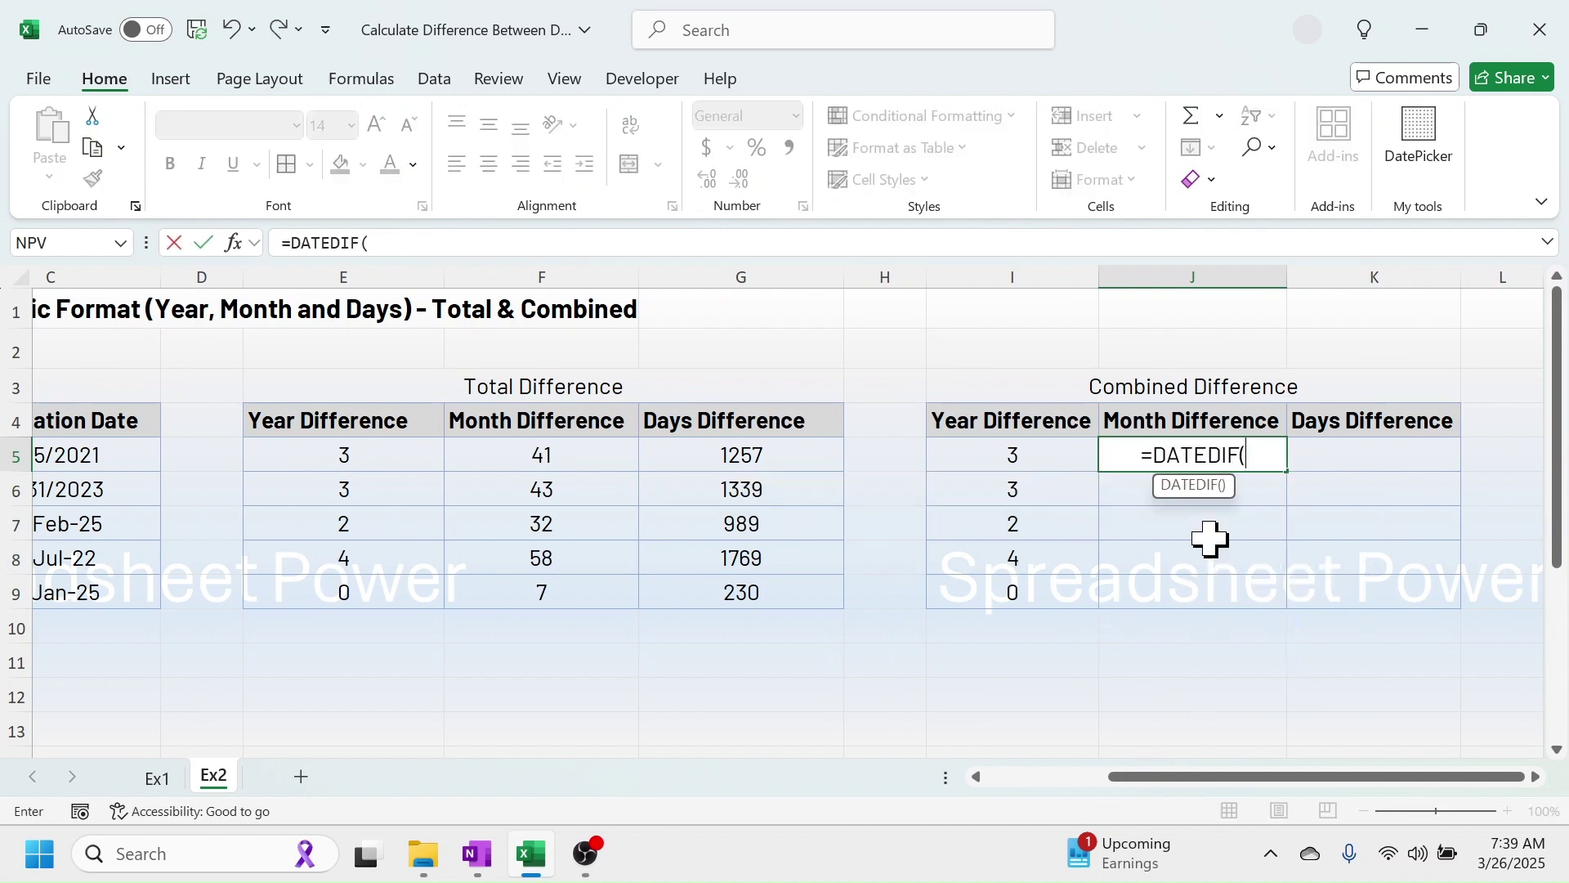
left_click_drag(1206, 781, 1079, 780)
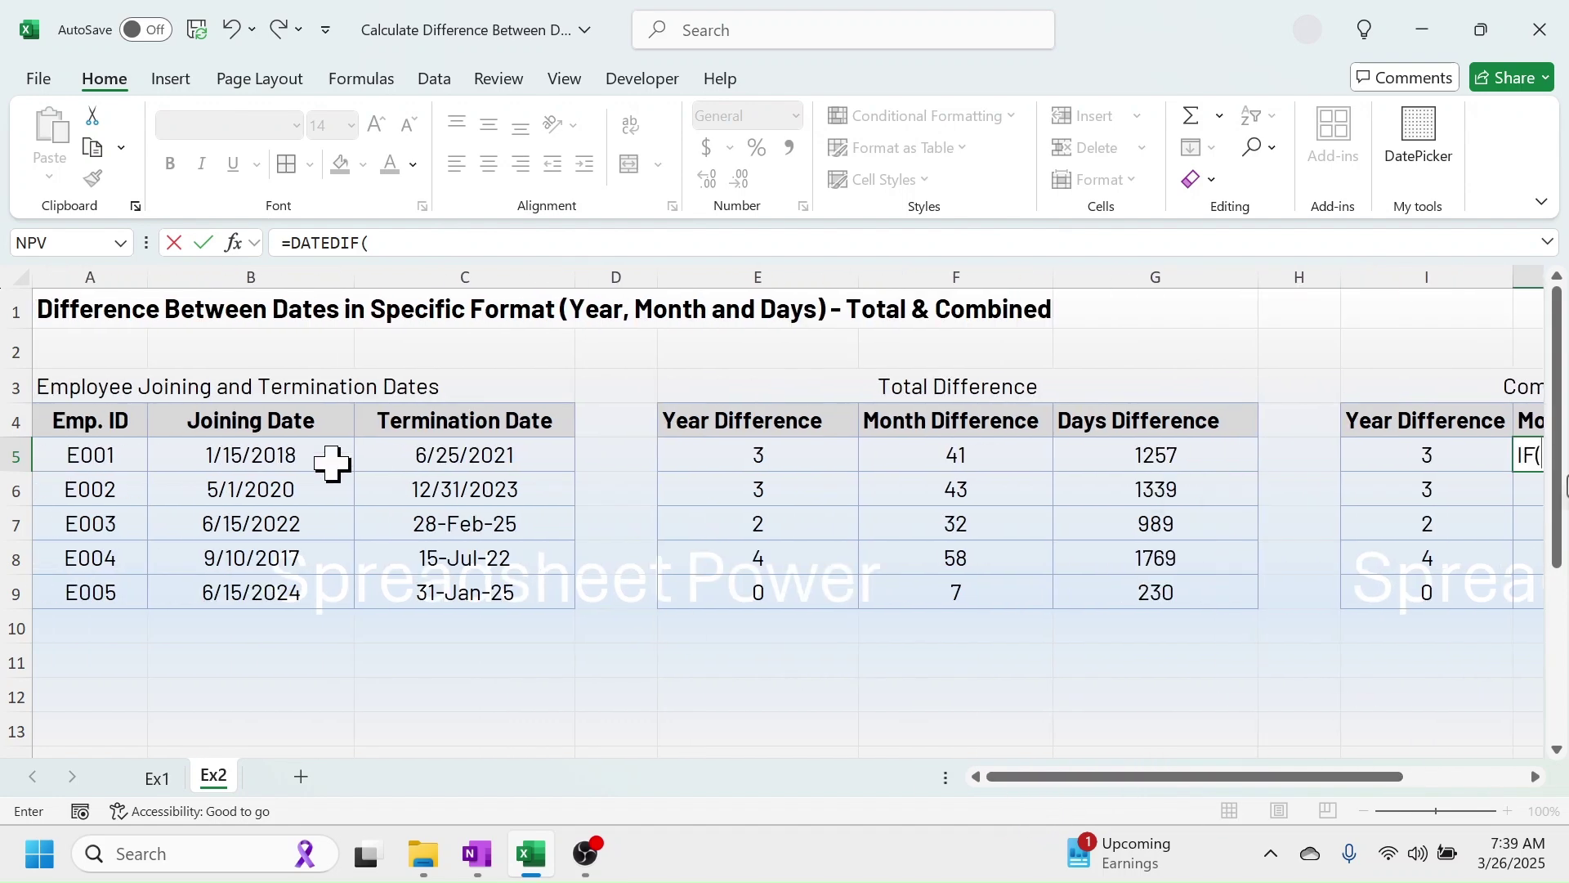
left_click(275, 458)
type(",")
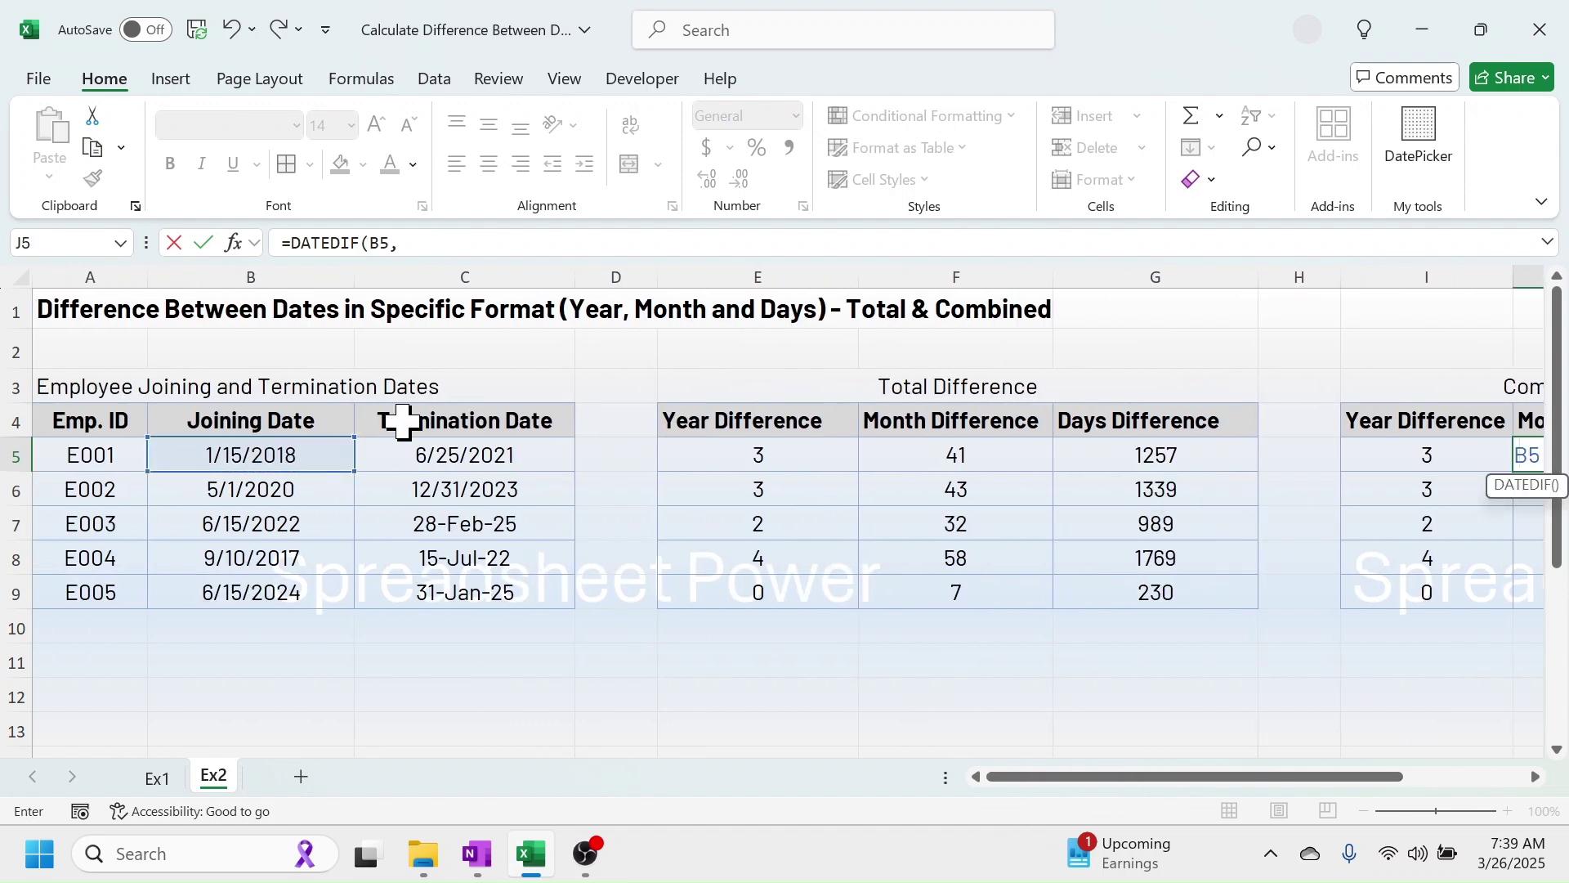
left_click(431, 452)
type(",")
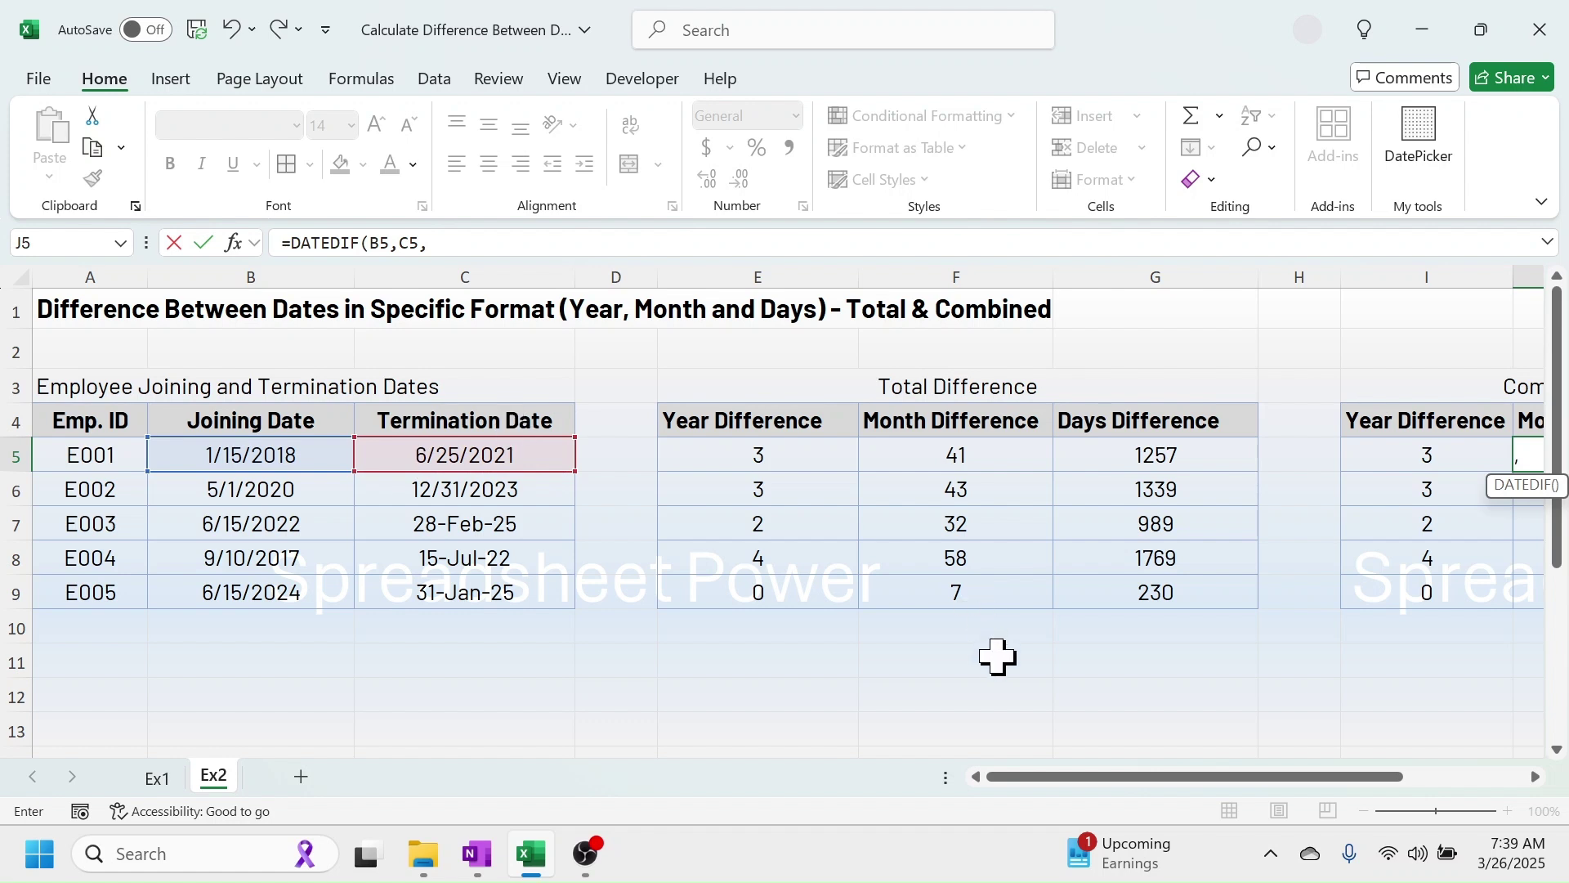
left_click_drag(1149, 779, 1330, 787)
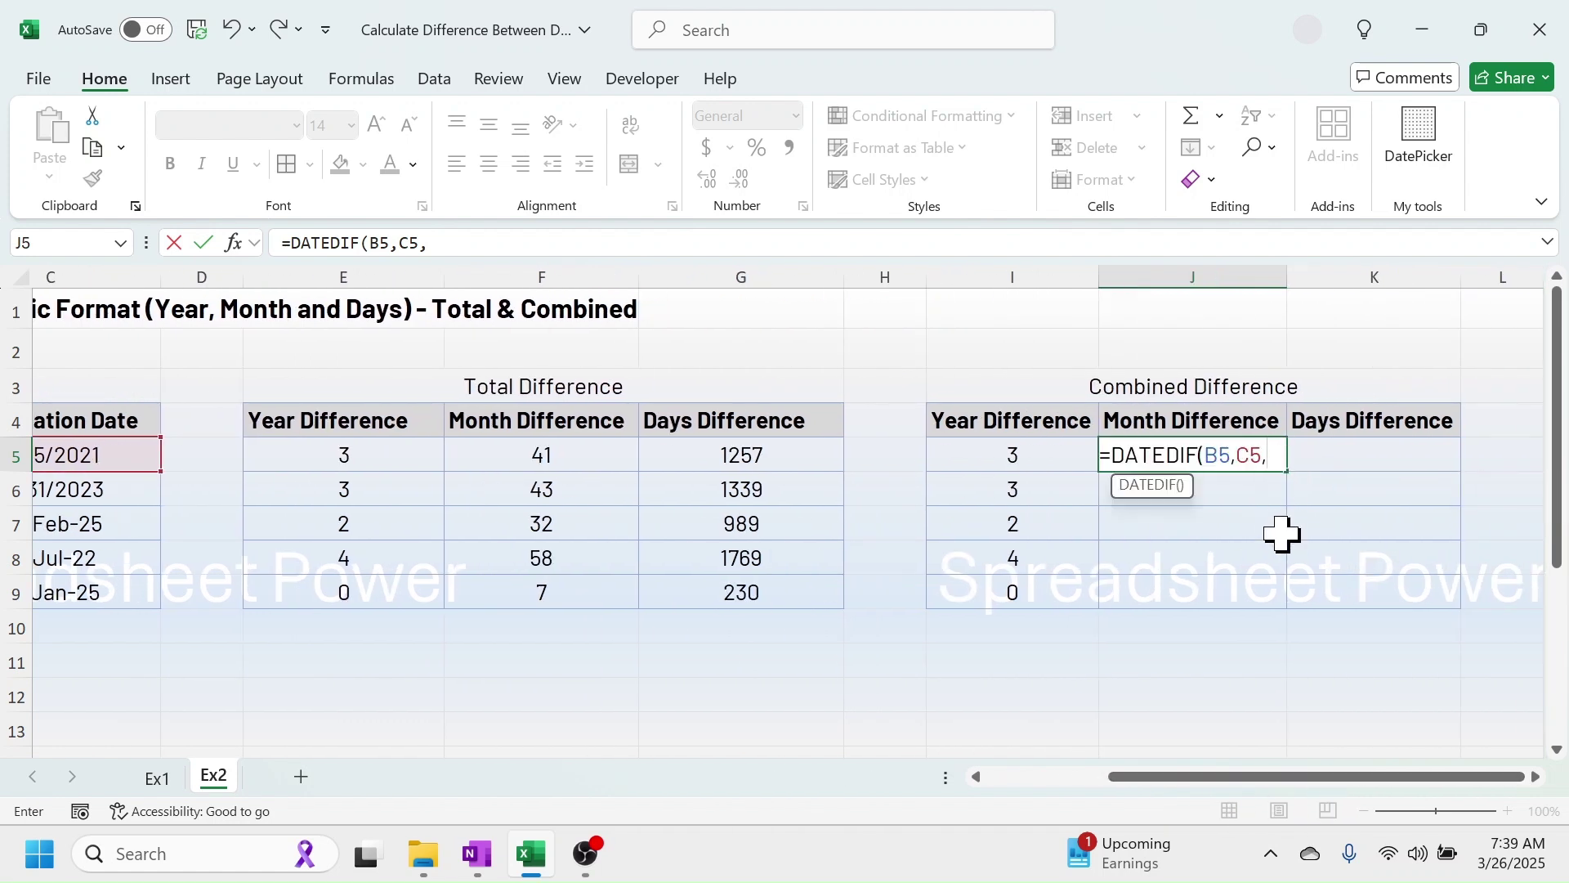
type("\"YM")
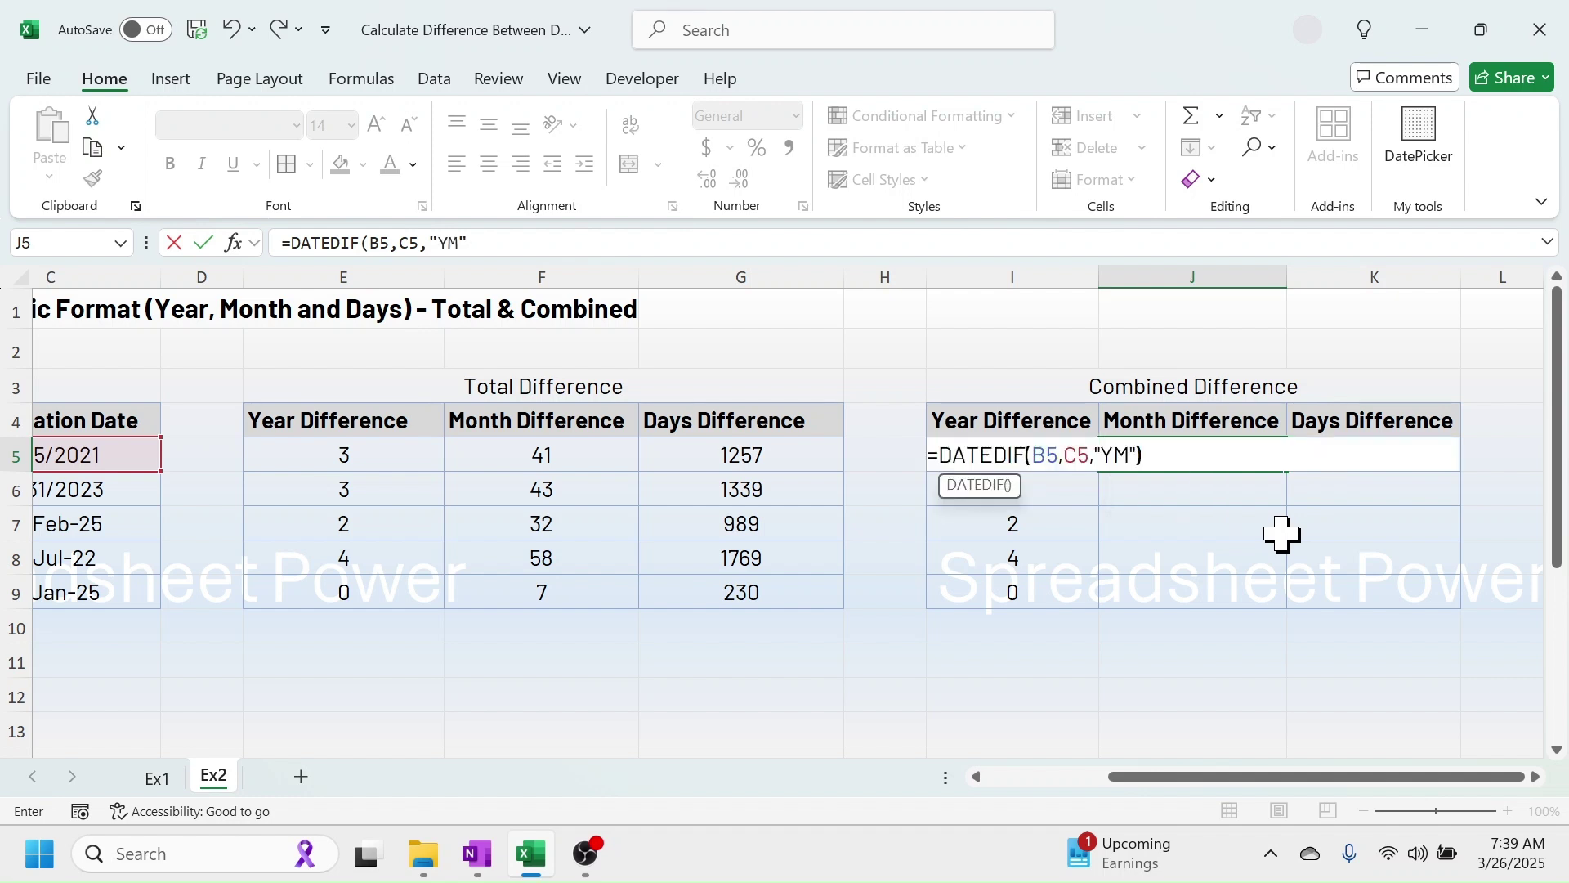
type(")")
key("Return")
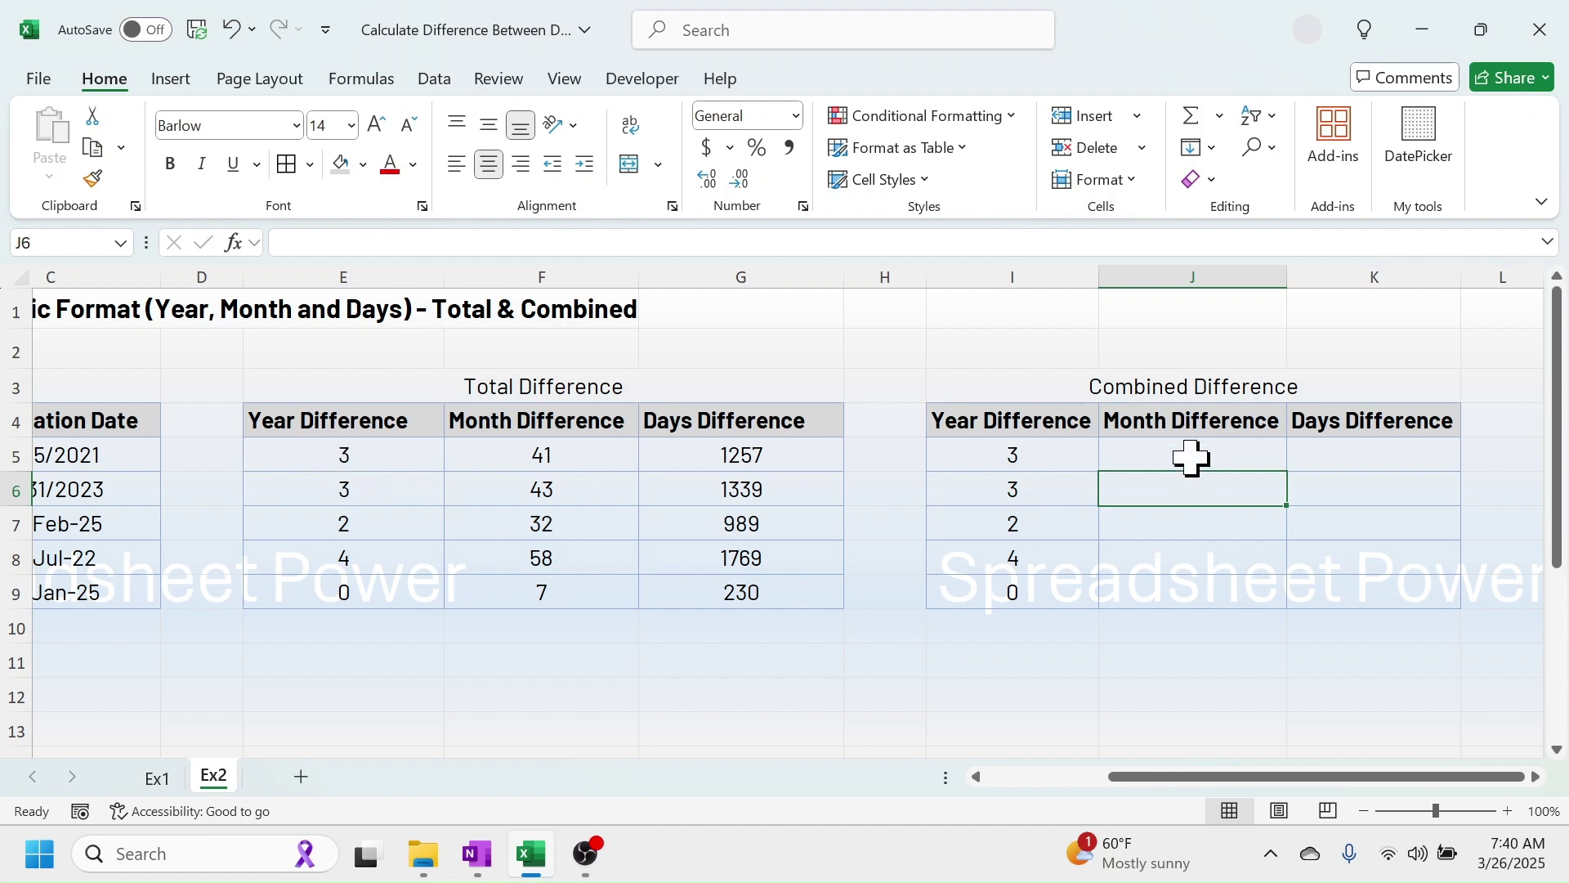
Enter =DATEDIF(B5,C5,"MD") in K5, showing 10 leftover days for the first employee
left_click(1318, 460)
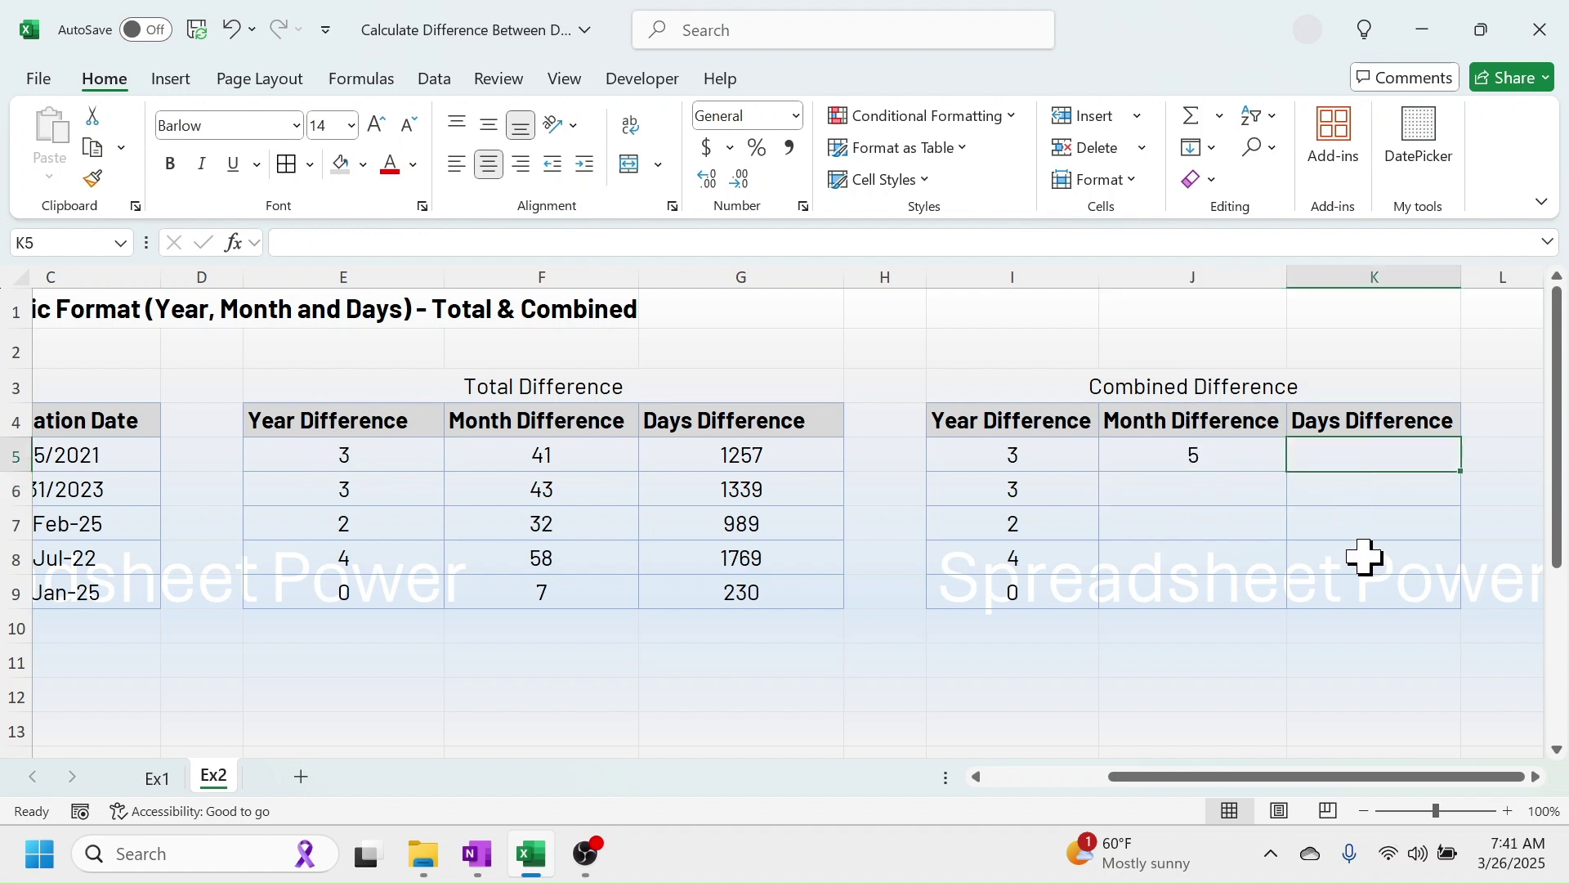
type("=")
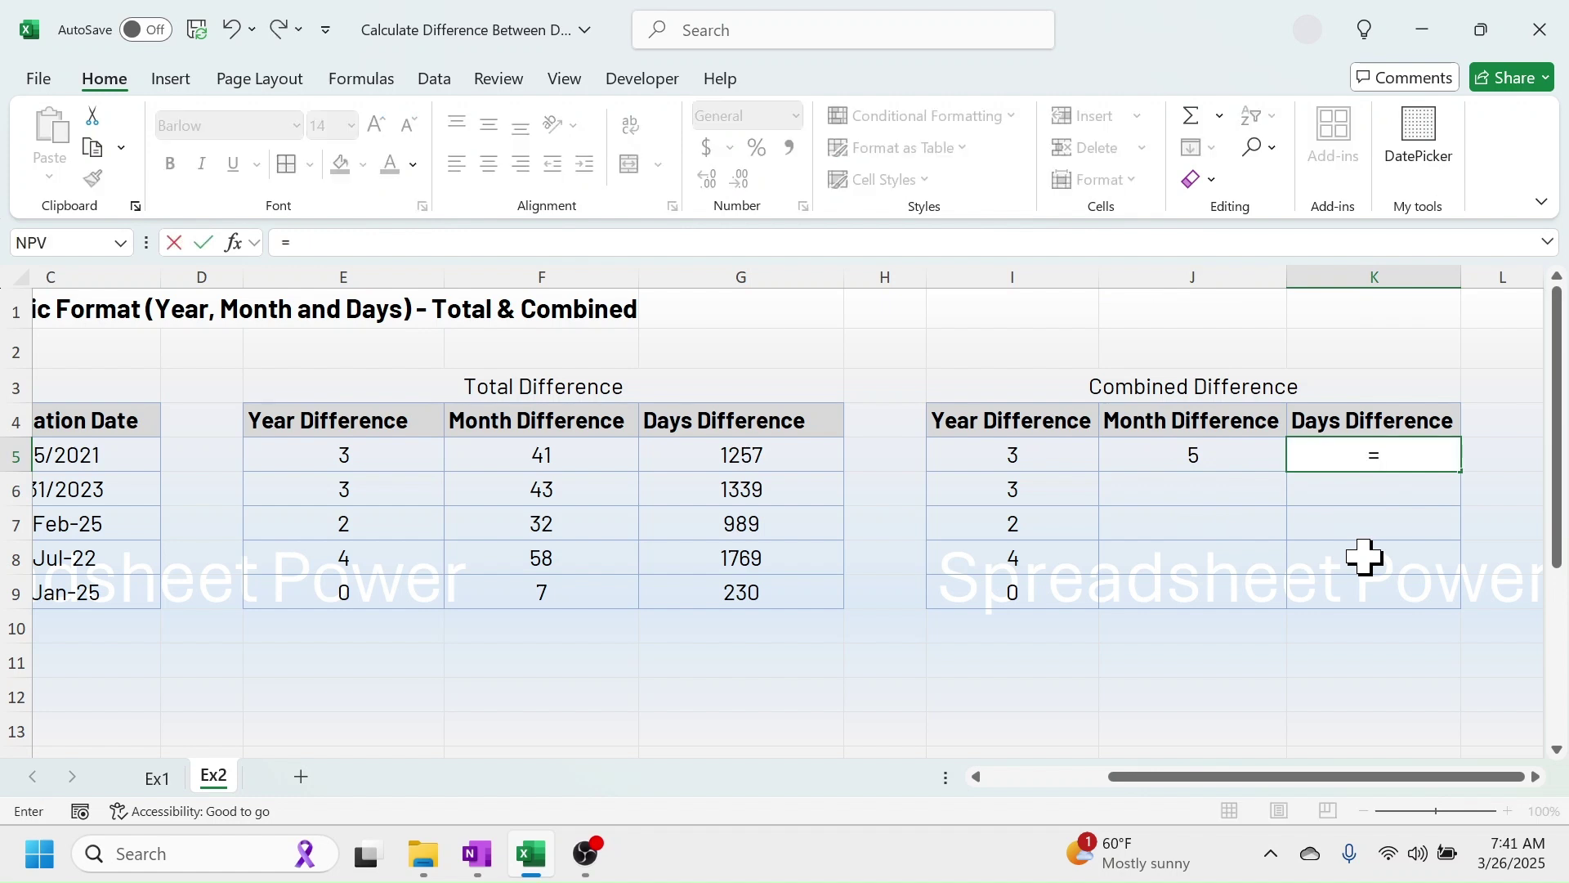
type("DATEDIF")
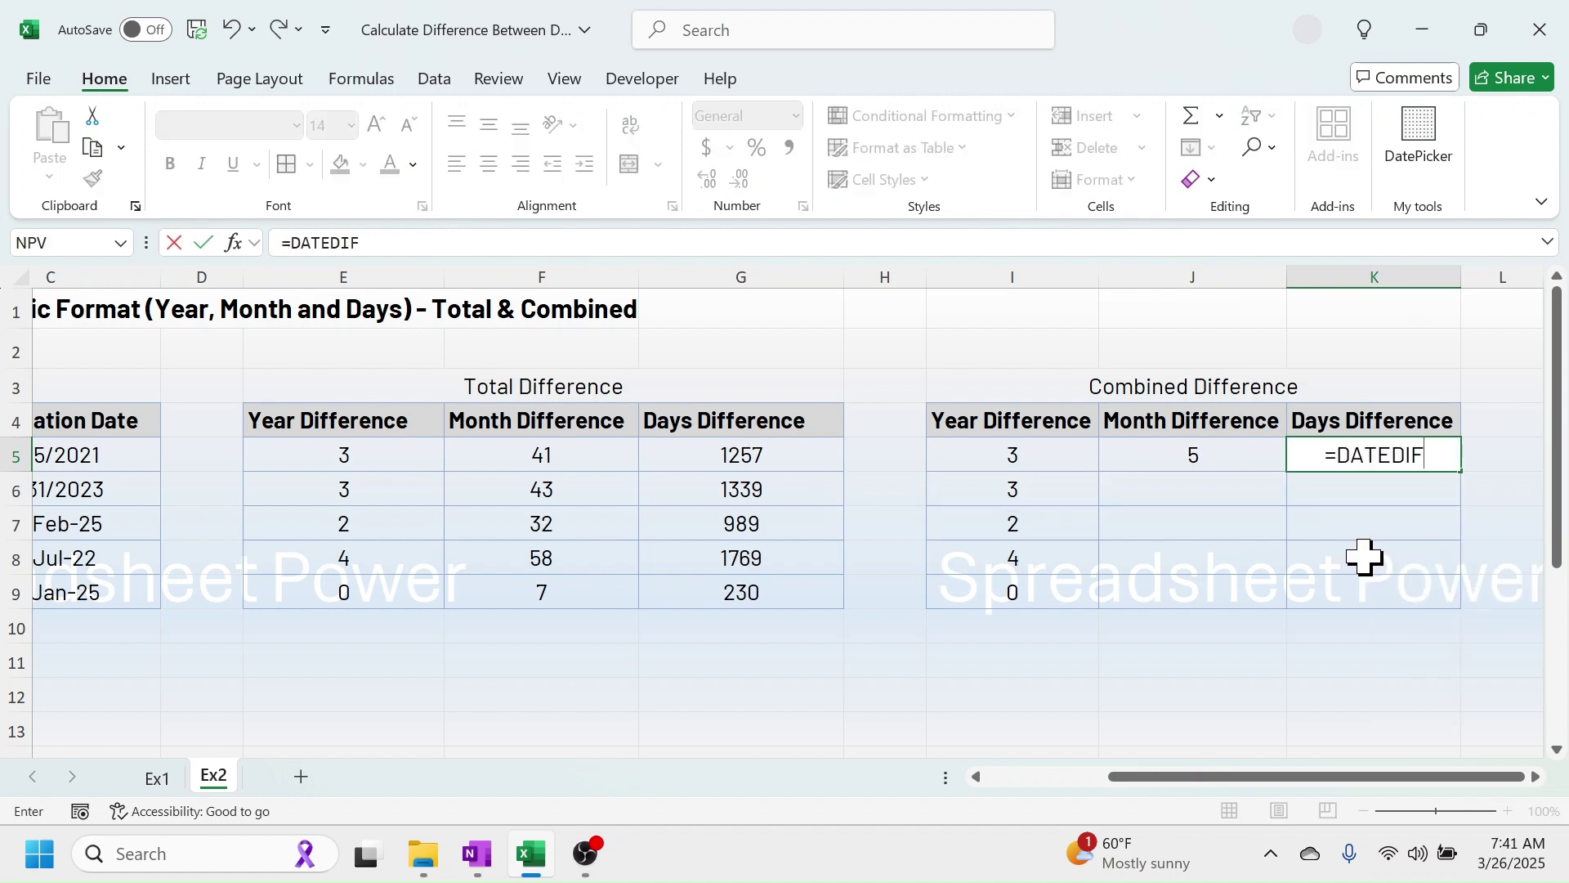
type("(")
left_click_drag(1280, 779, 974, 789)
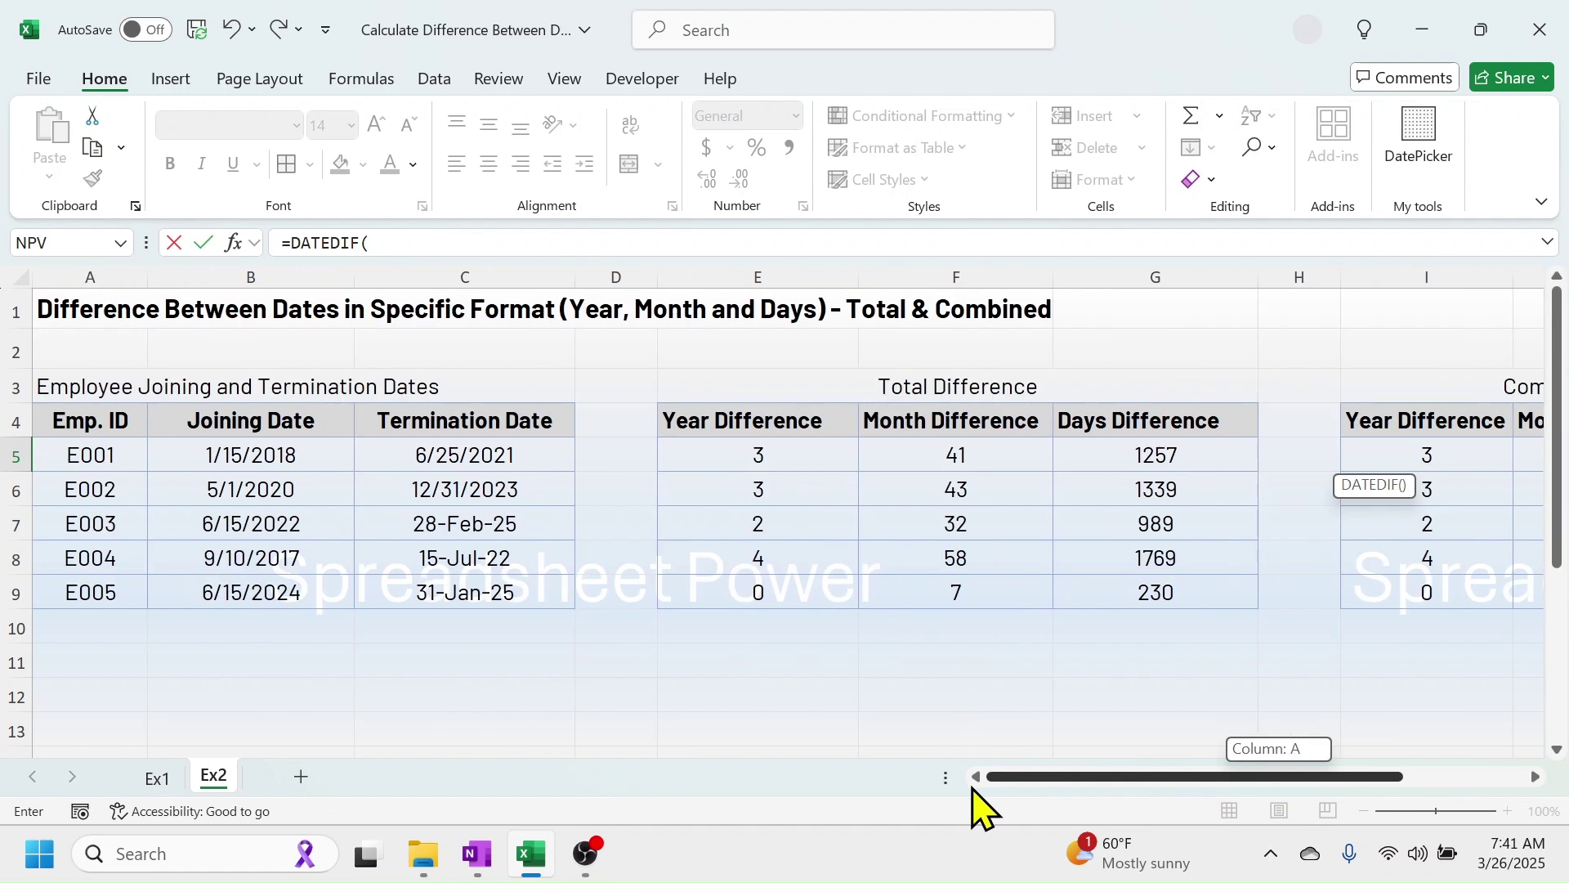
left_click(302, 459)
type(",")
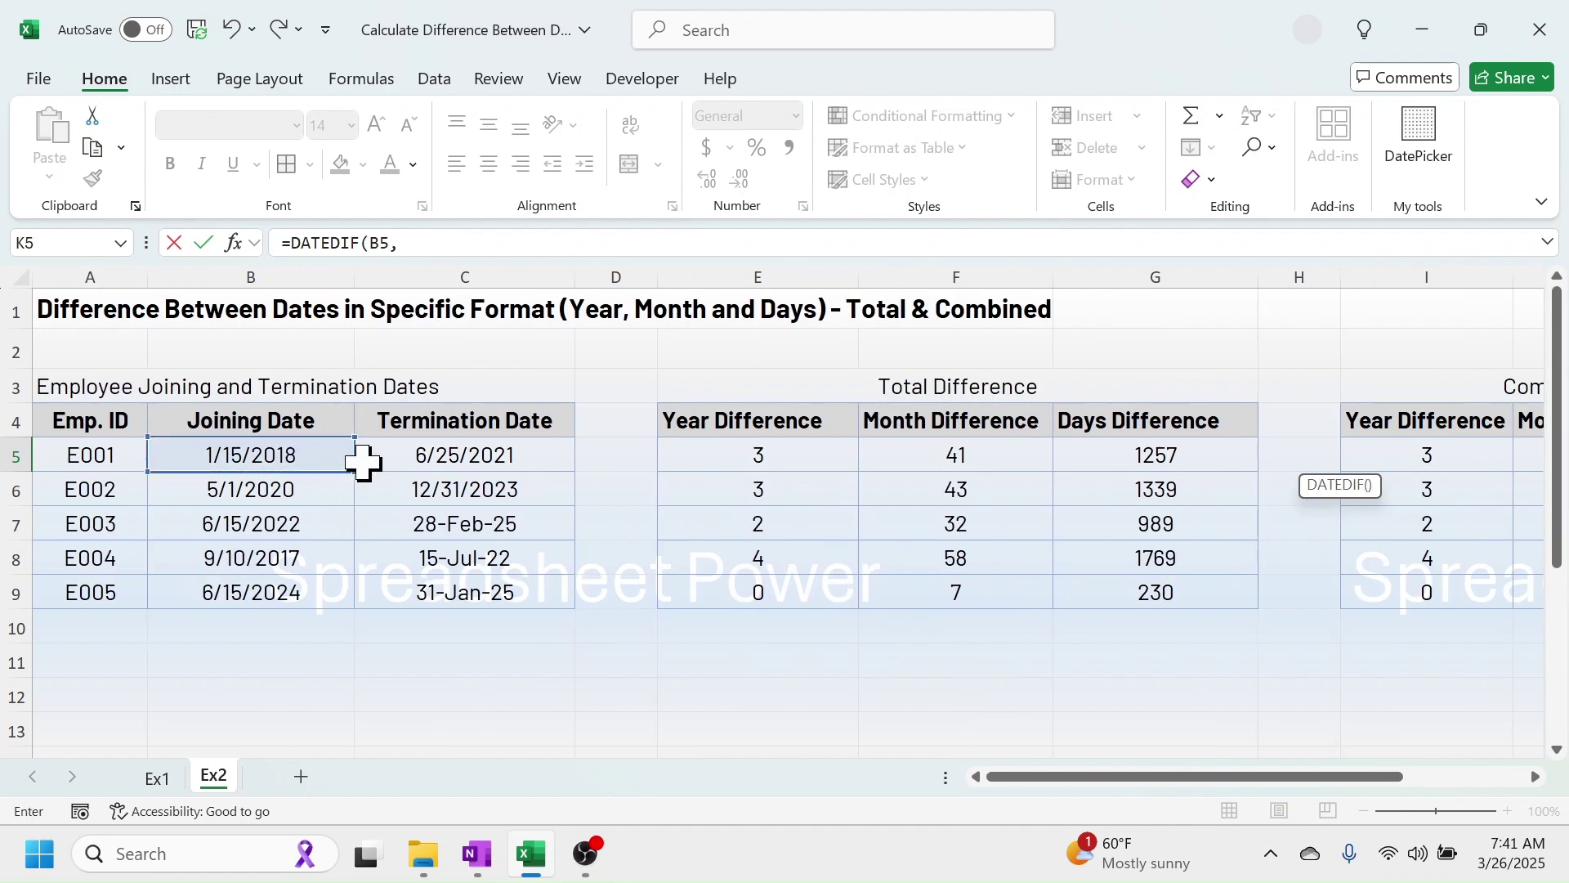
left_click(407, 457)
type(",")
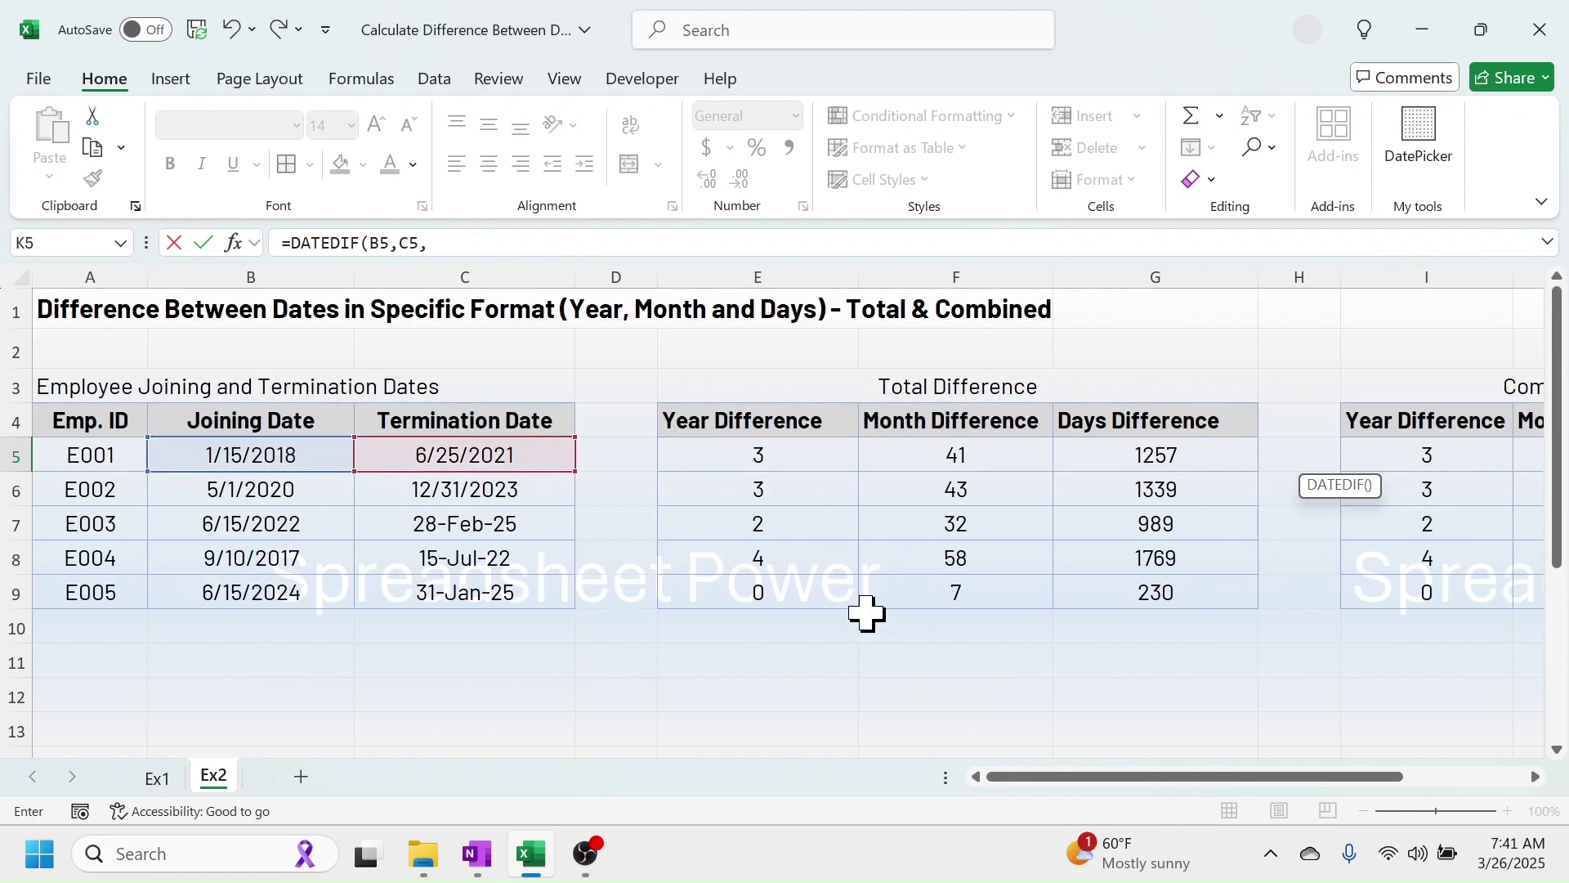
left_click_drag(1144, 779, 1268, 778)
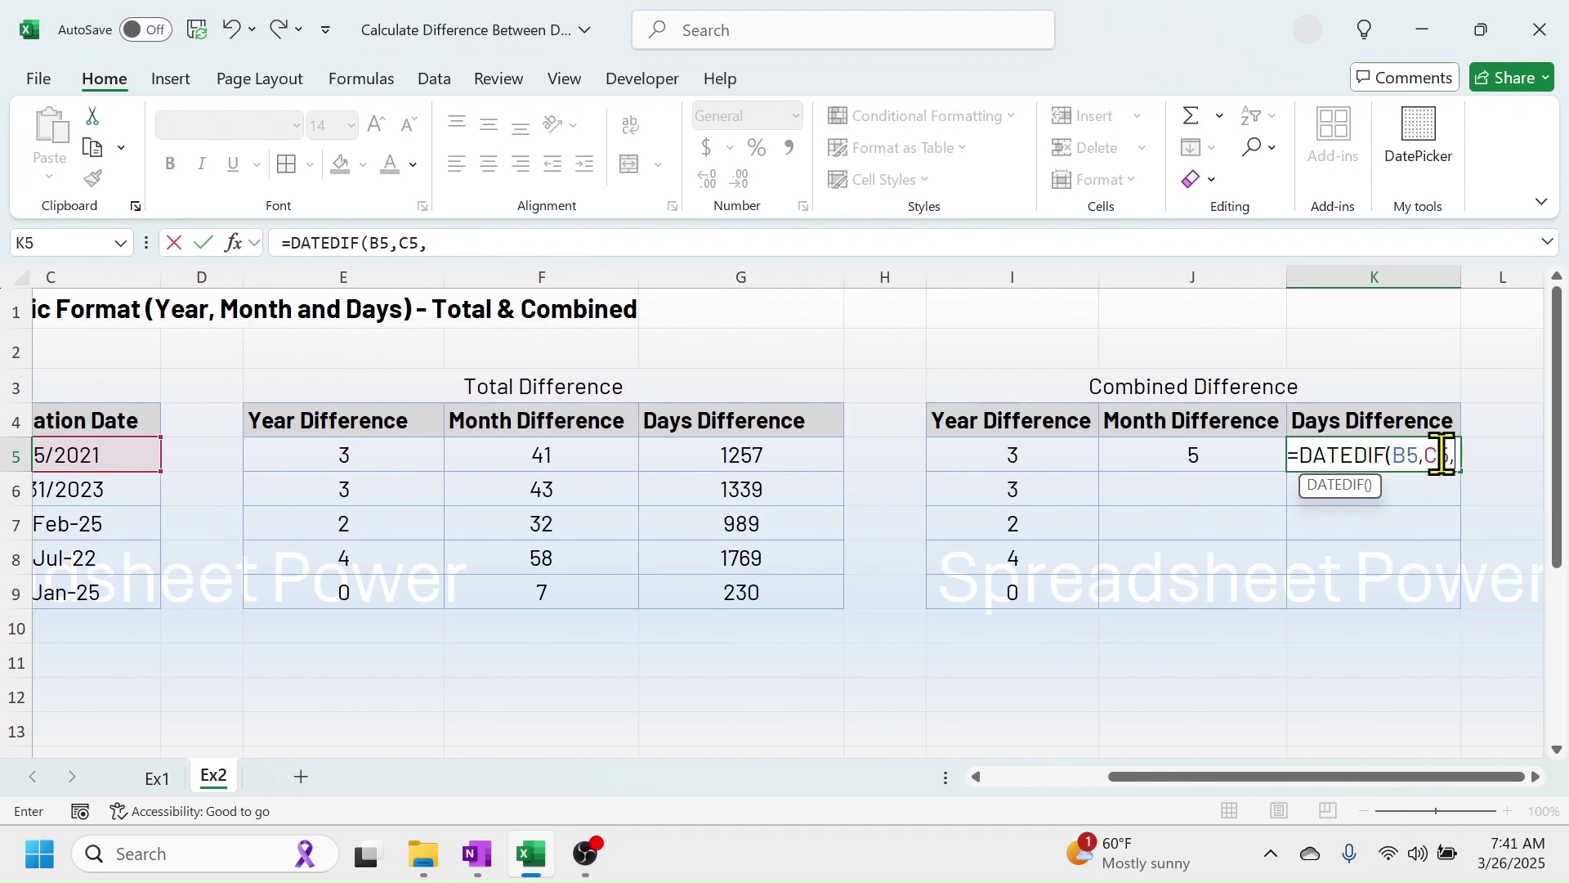
type("\"MD")
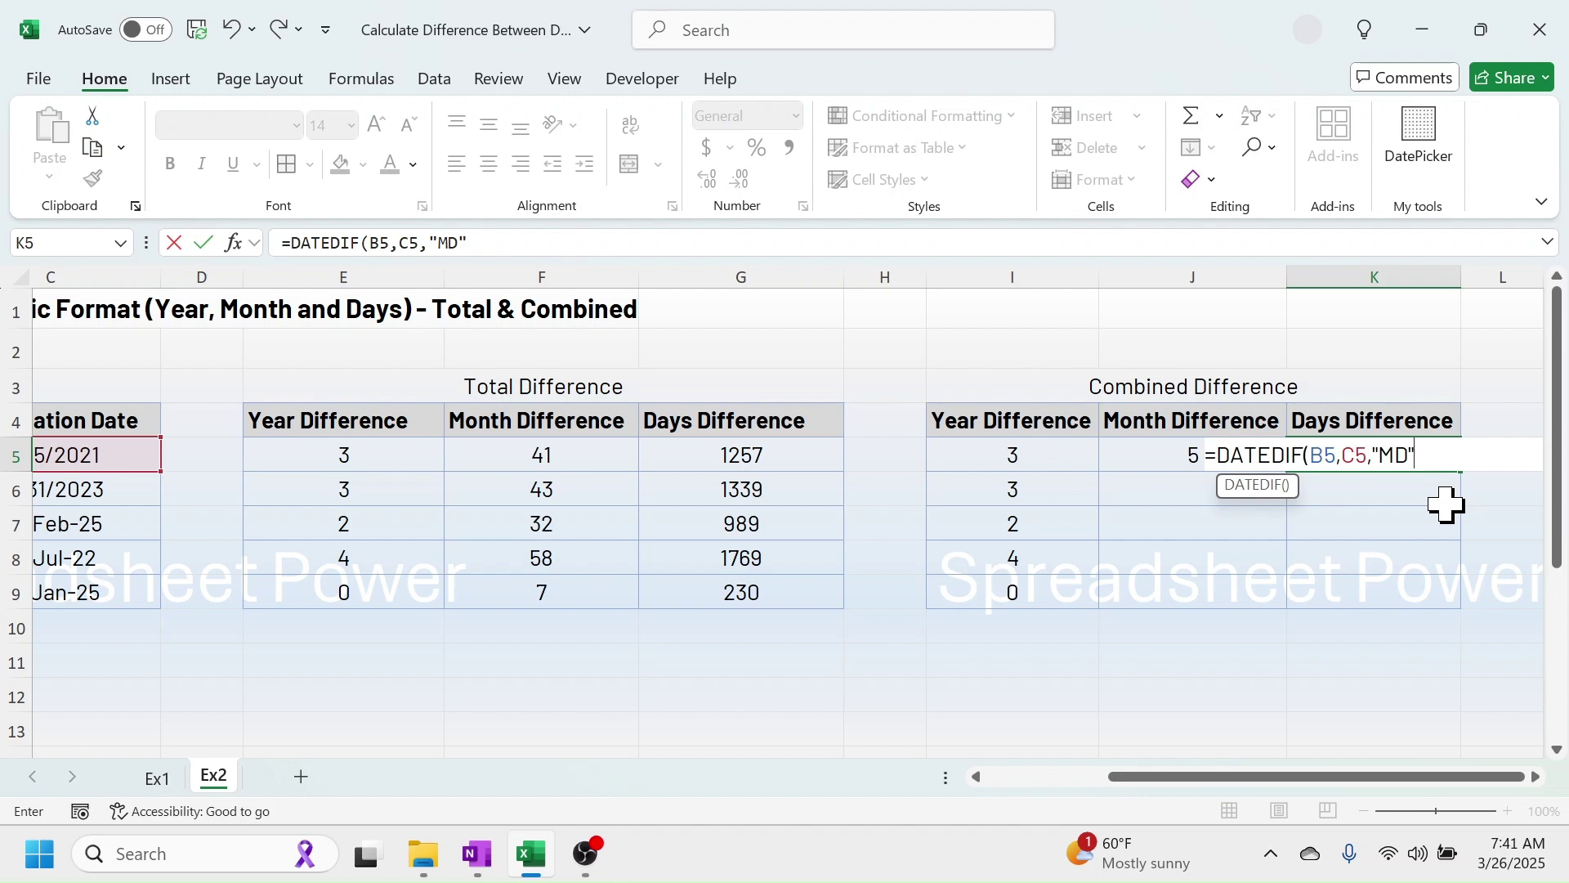
type("\")")
key("Return")
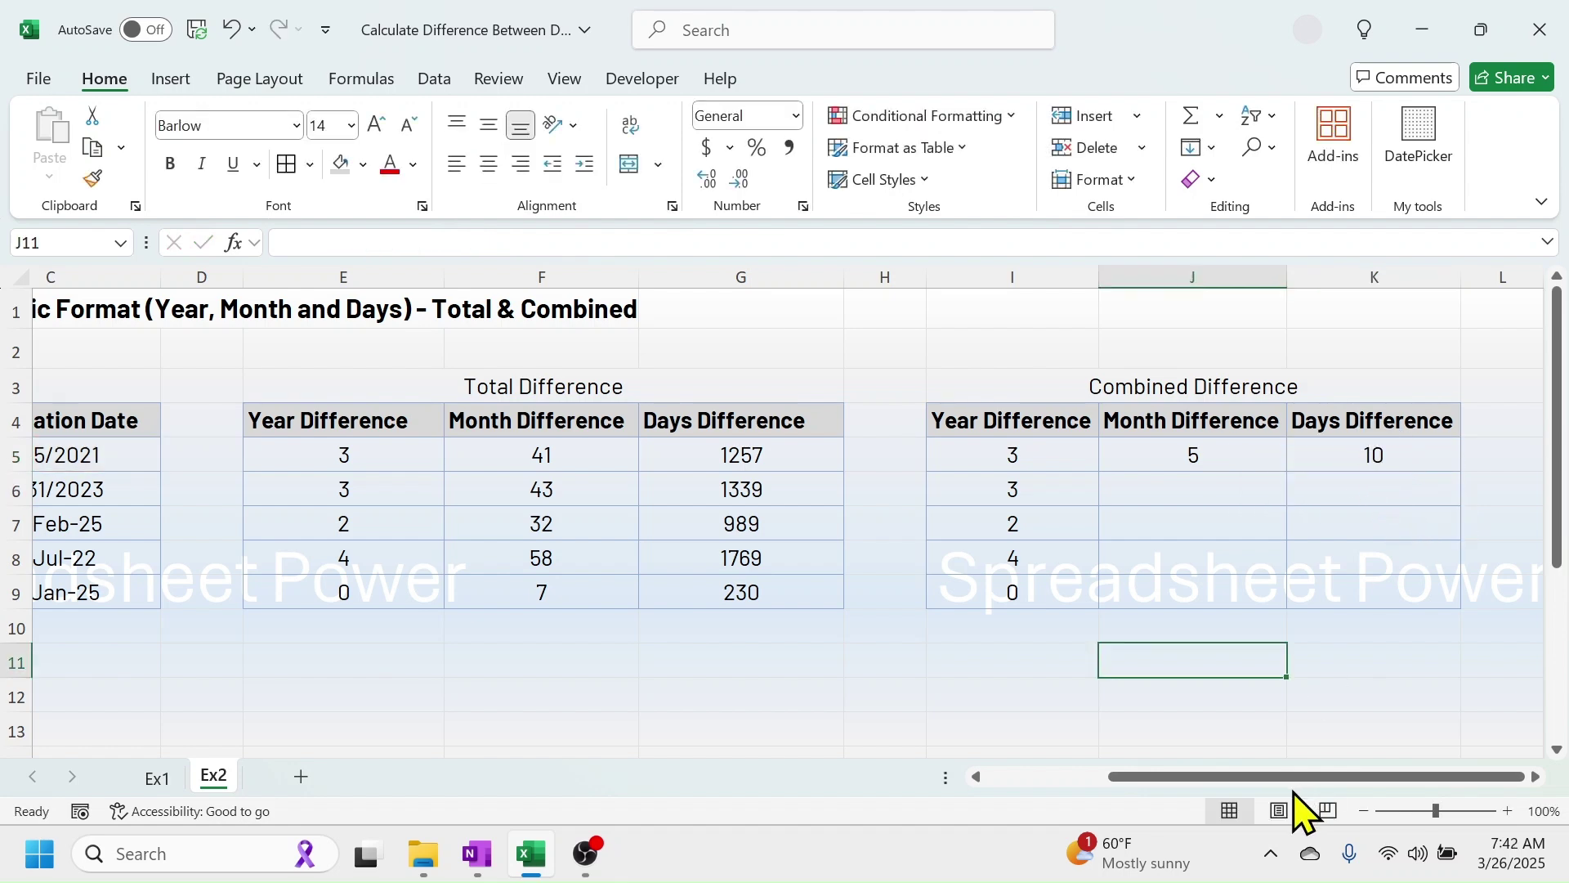
left_click_drag(1295, 778, 1109, 801)
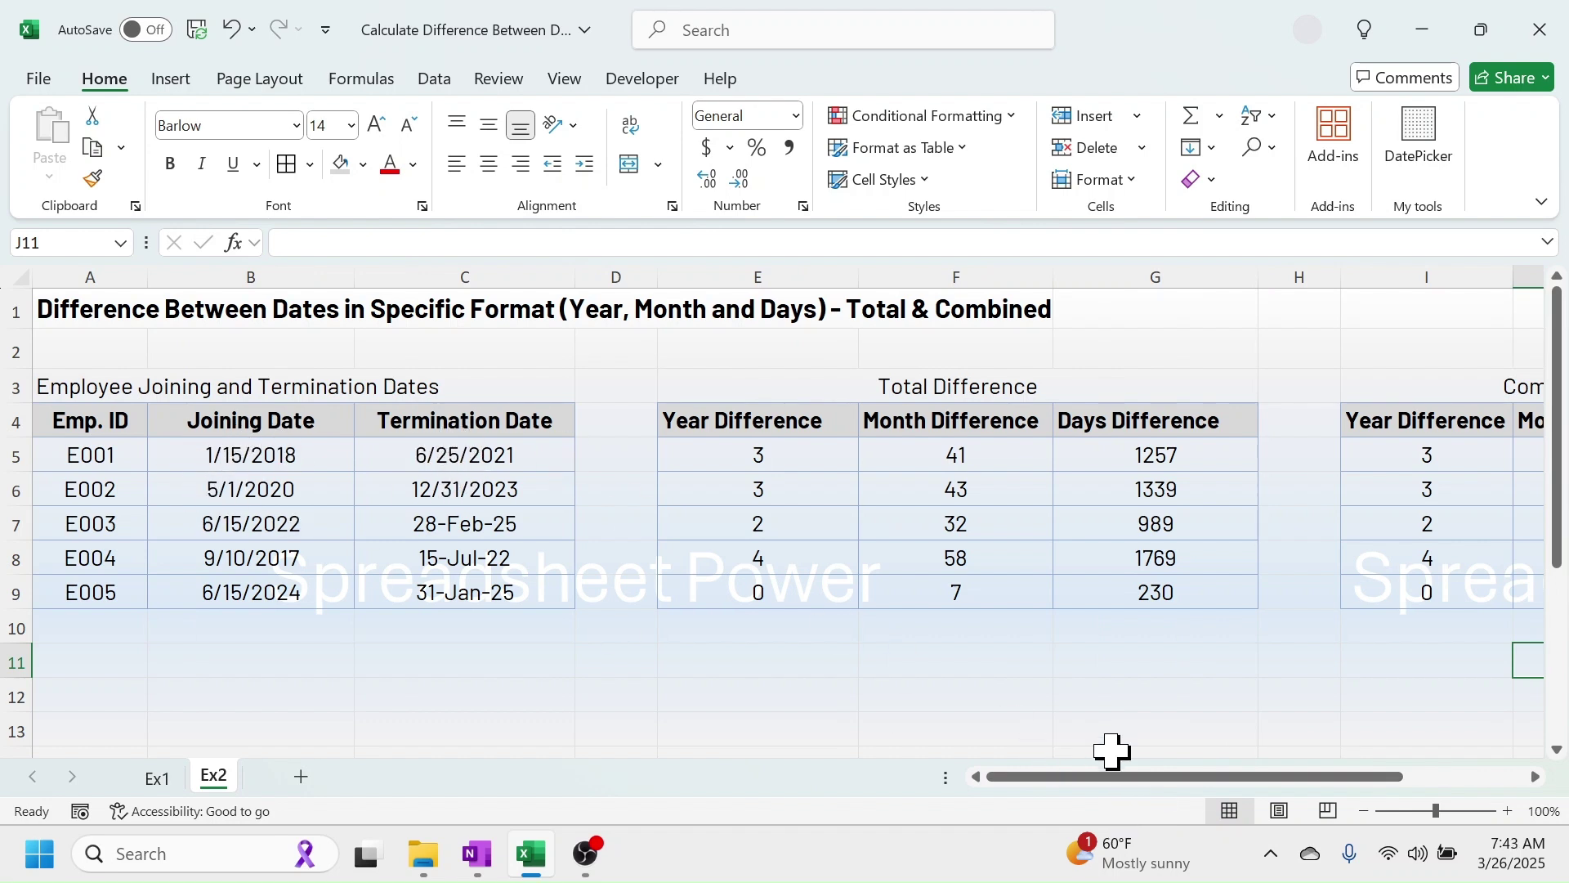
Fill J5:K5 down to row 9, giving months/days 5/10, 7/30, 8/13, 10/5, 7/16
left_click_drag(1151, 776, 1439, 797)
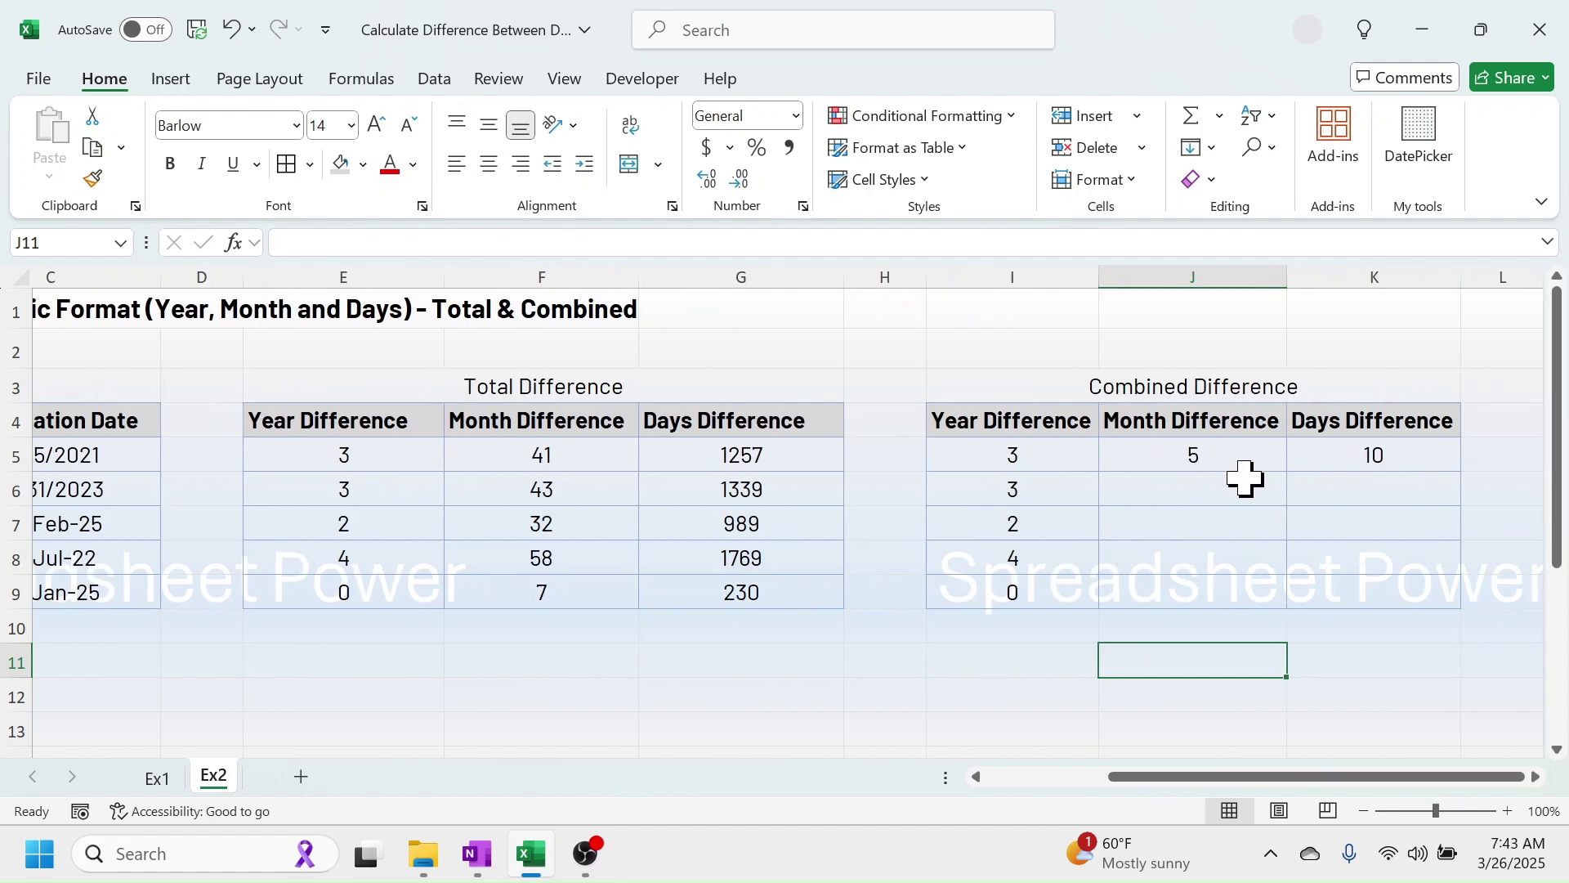
left_click_drag(1210, 463, 1447, 599)
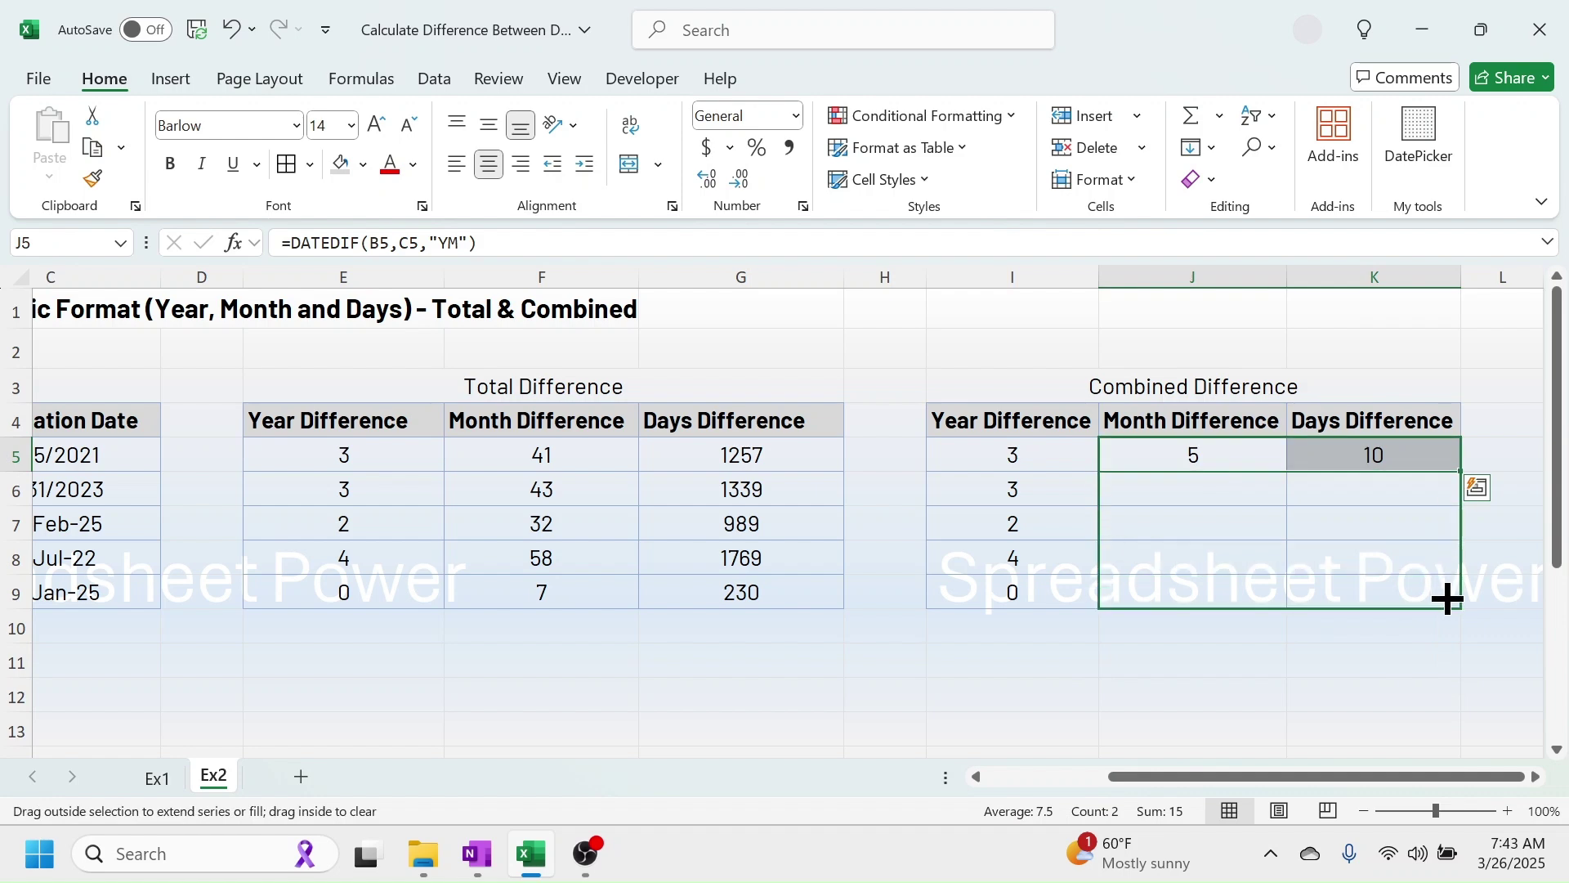
left_click(1193, 661)
left_click_drag(1262, 777, 1436, 781)
left_click(238, 596)
left_click(466, 596)
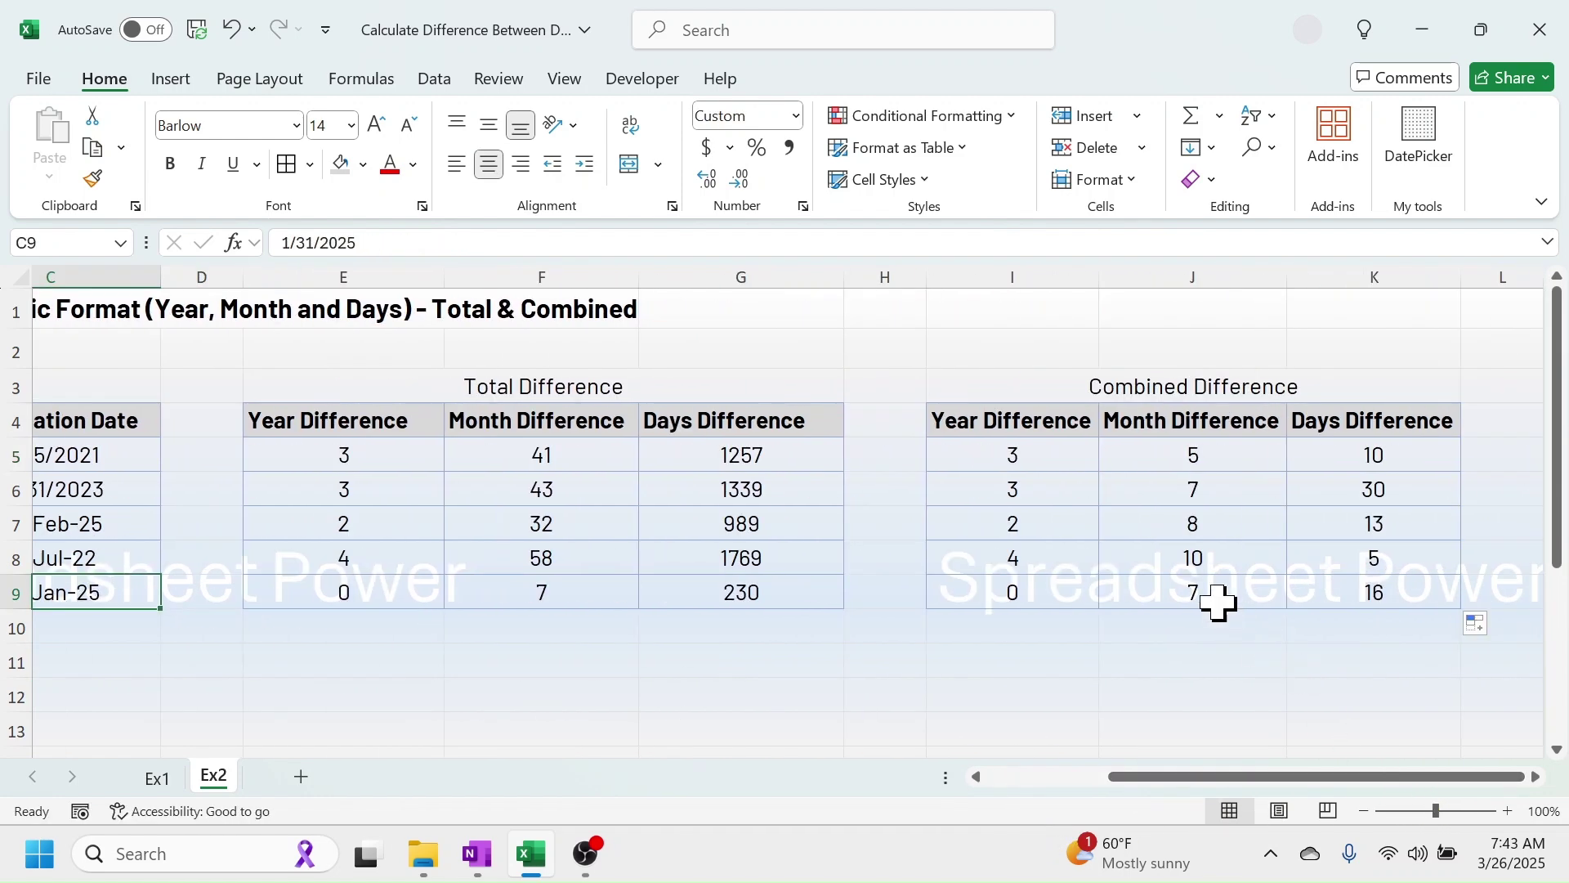